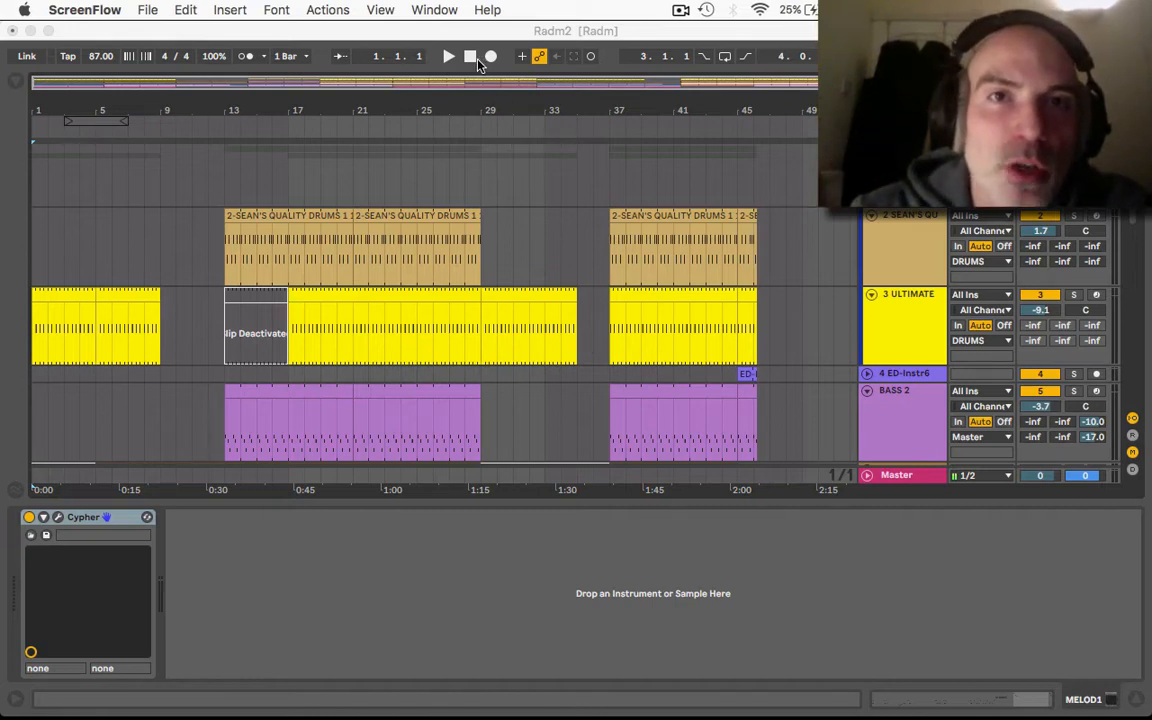
- Switch to the Live set Radm2, look over its tracks and select the DRUMS group to show its effect racks
left_click(429, 52)
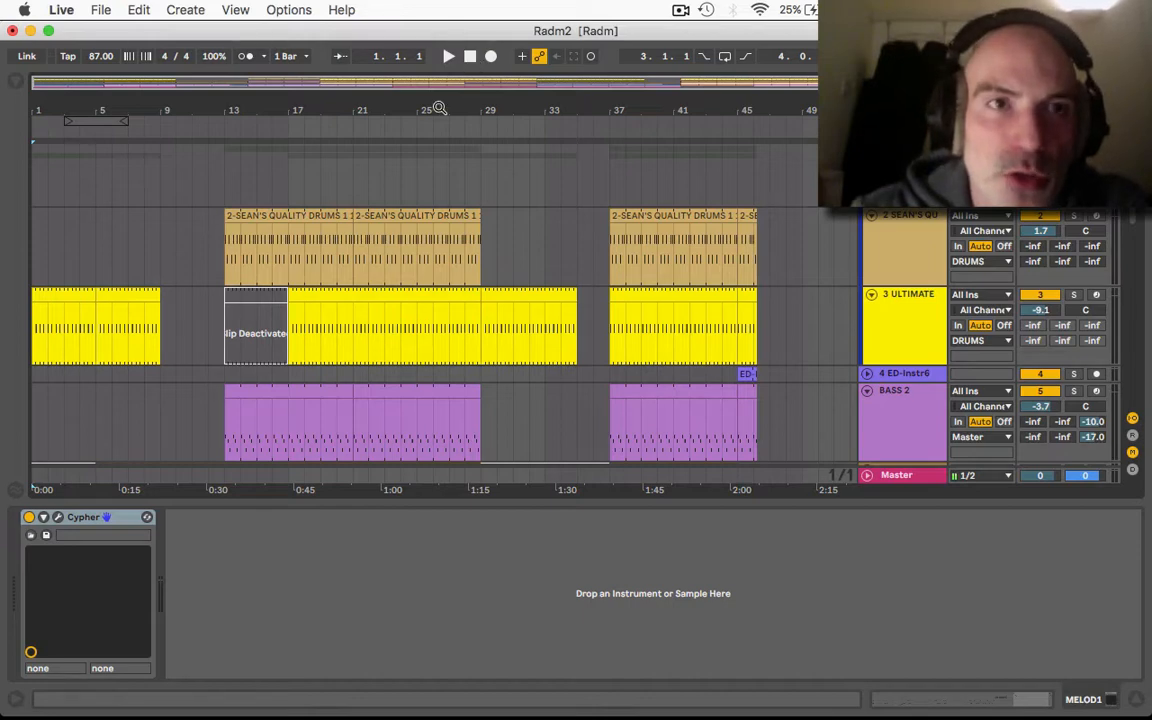
scroll(432, 234, "down", 5)
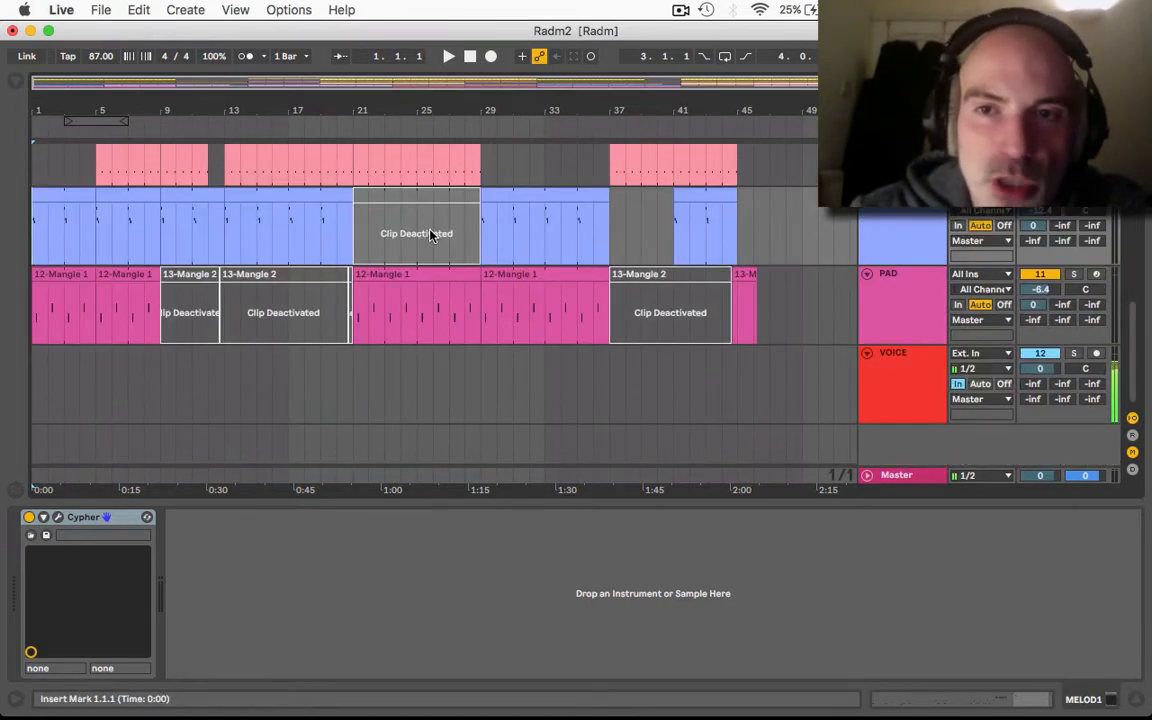
scroll(430, 234, "up", 5)
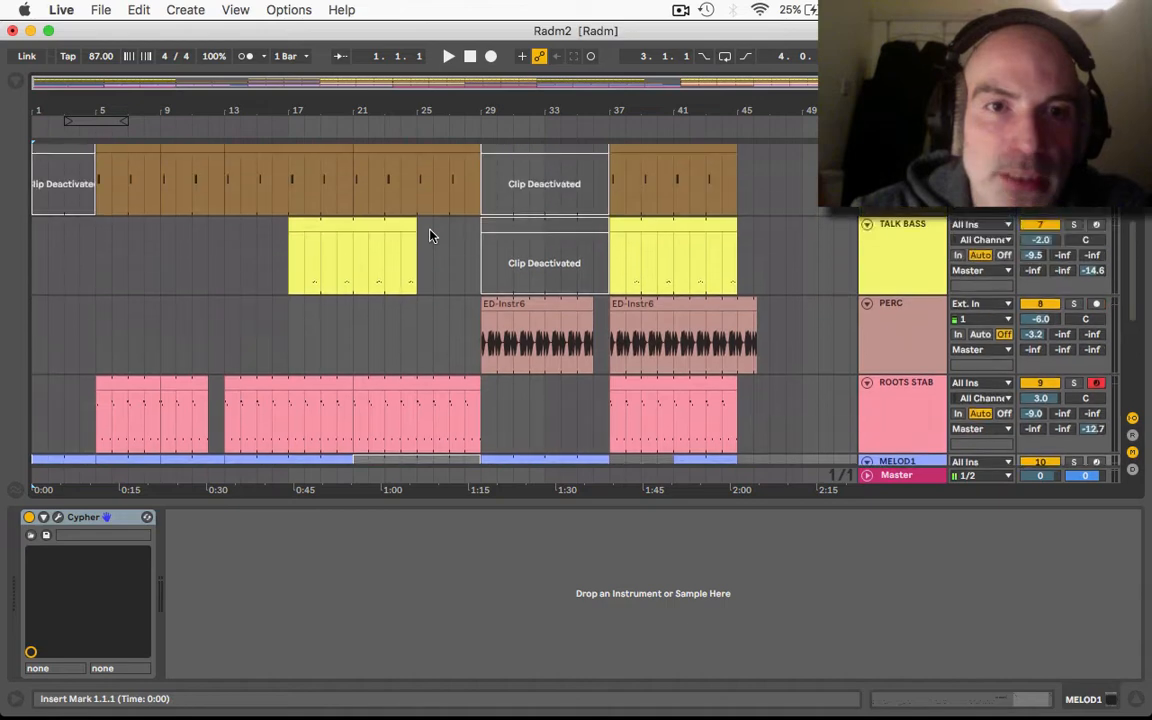
scroll(430, 235, "up", 5)
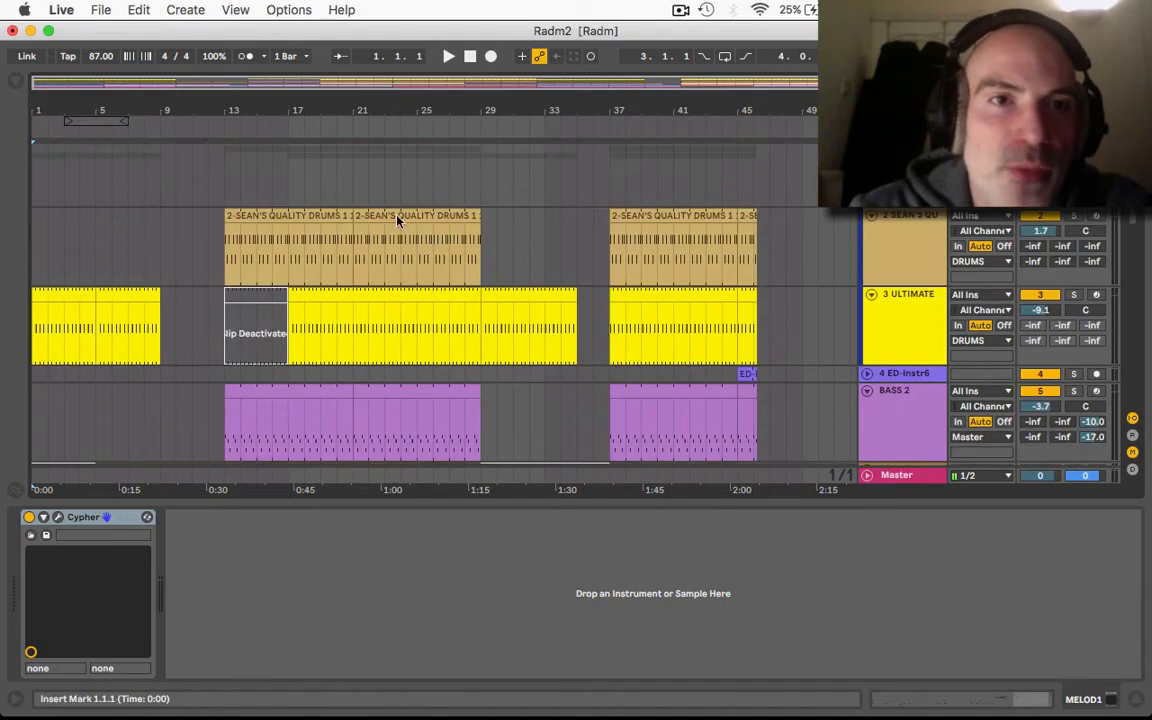
left_click(900, 172)
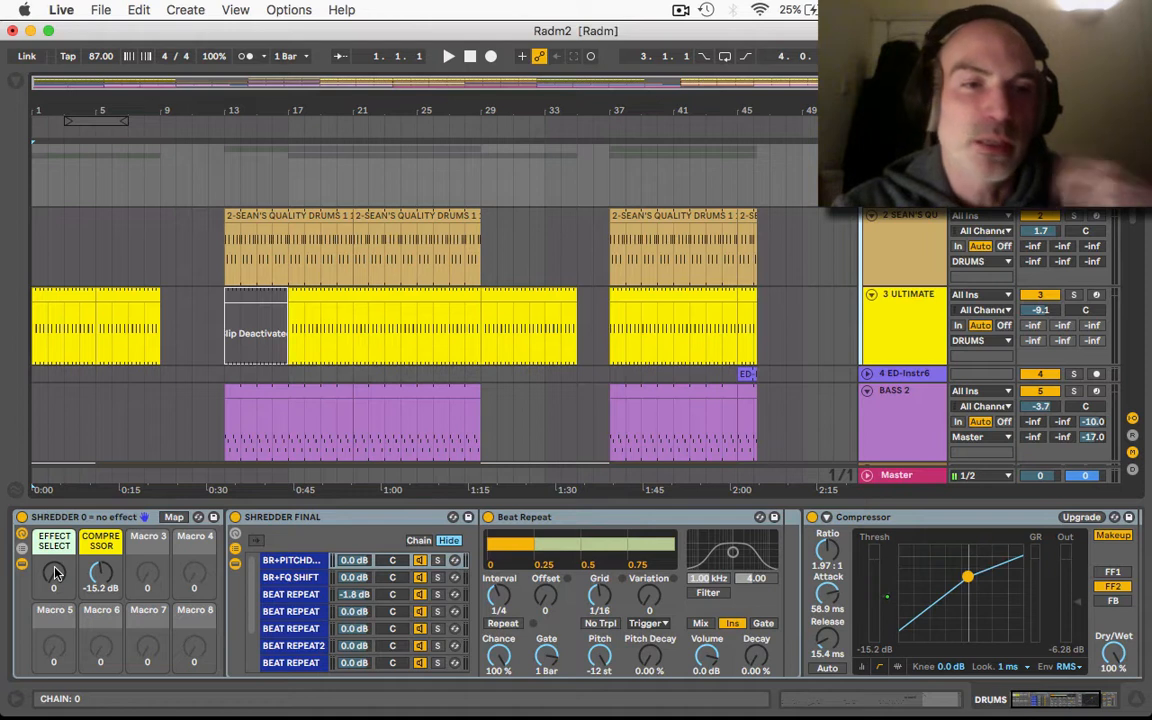
- Play the arrangement from about bar 4, look through the tracks while listening, and stop playback
left_click(89, 130)
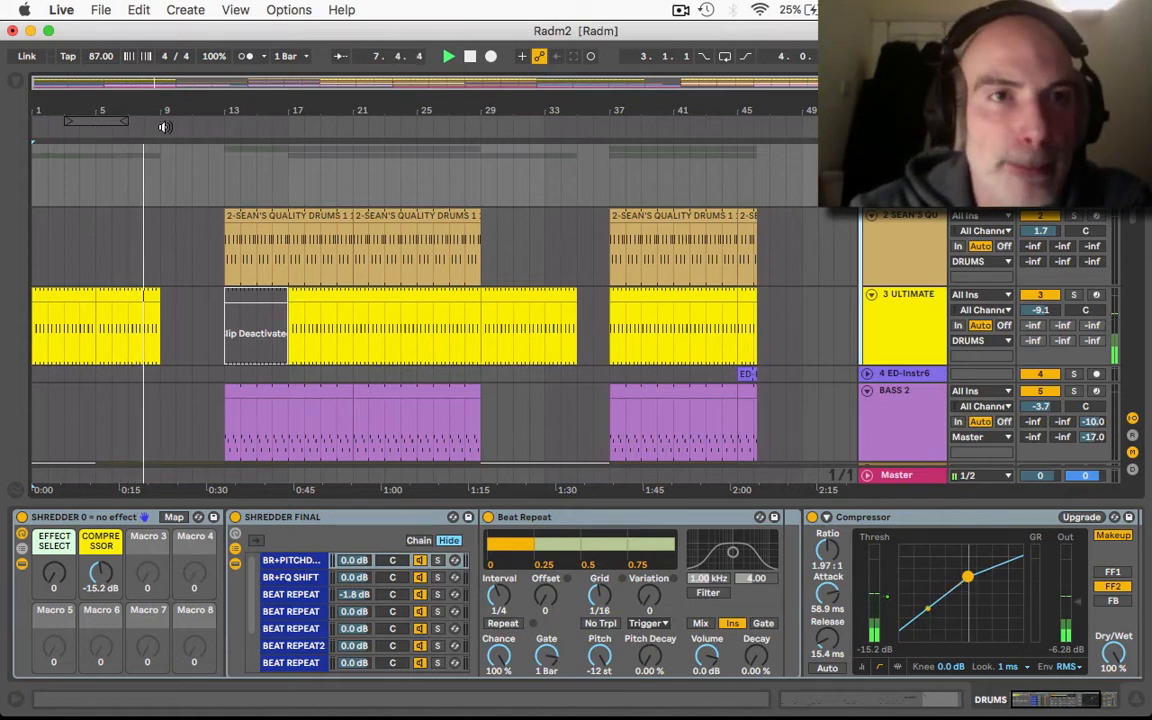
scroll(191, 268, "down", 8)
scroll(191, 268, "down", 5)
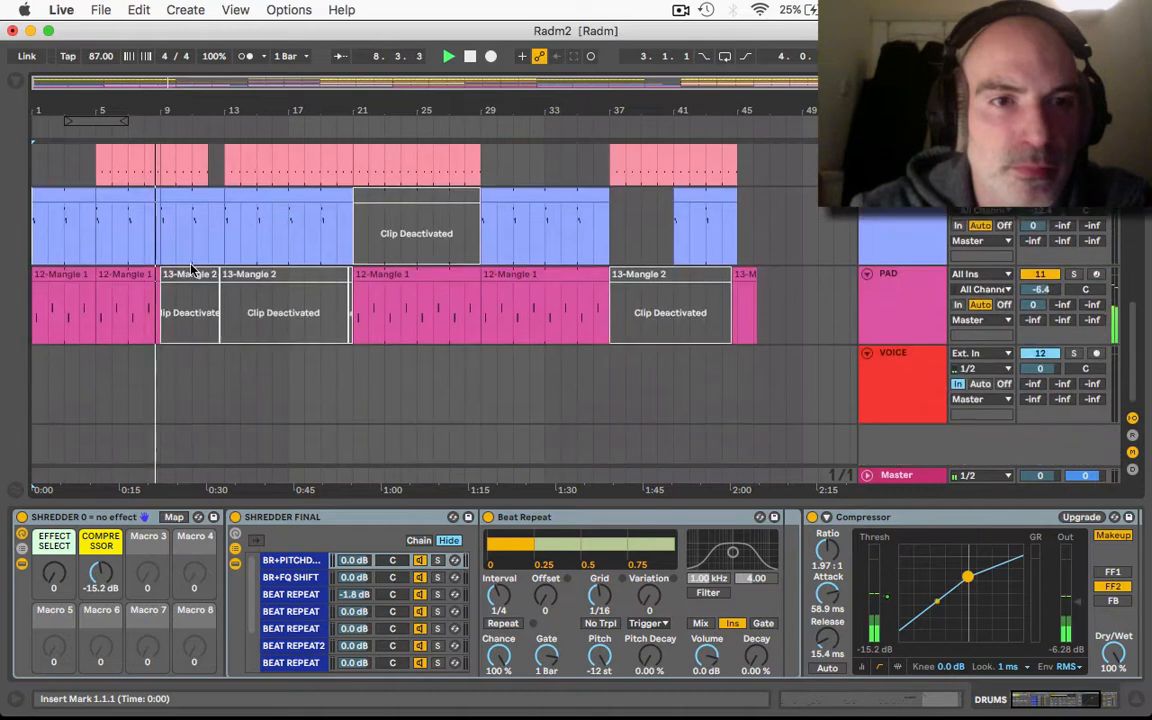
scroll(191, 268, "up", 5)
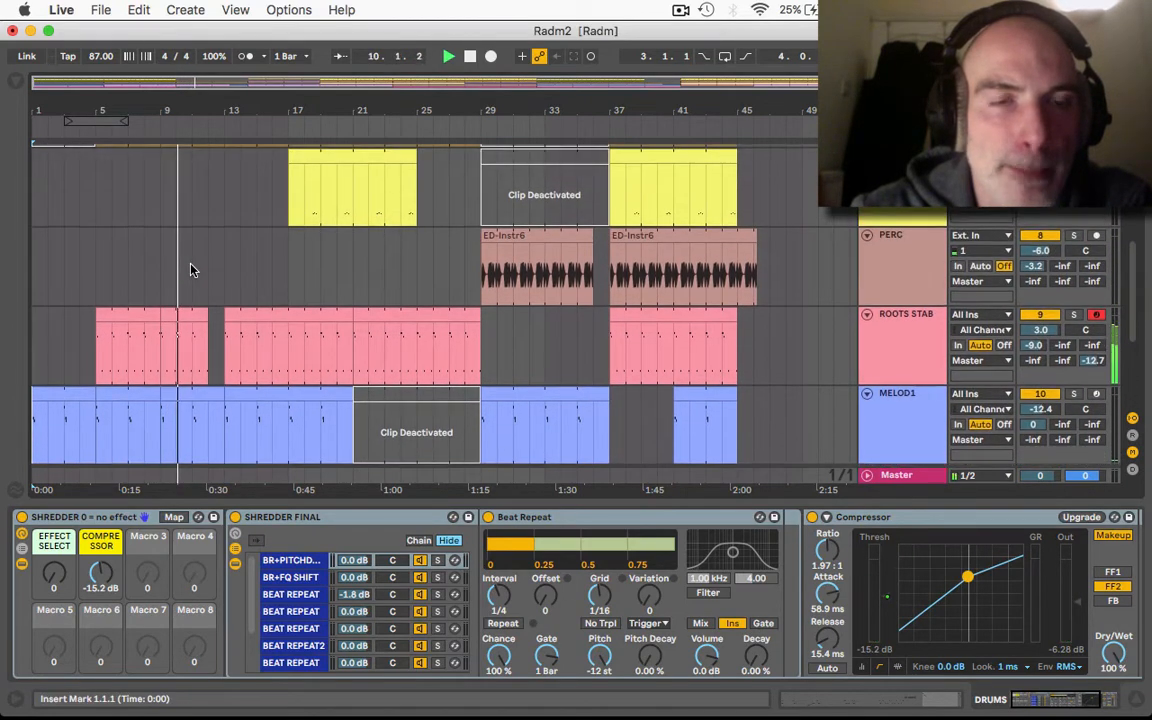
scroll(191, 268, "up", 6)
scroll(193, 270, "up", 2)
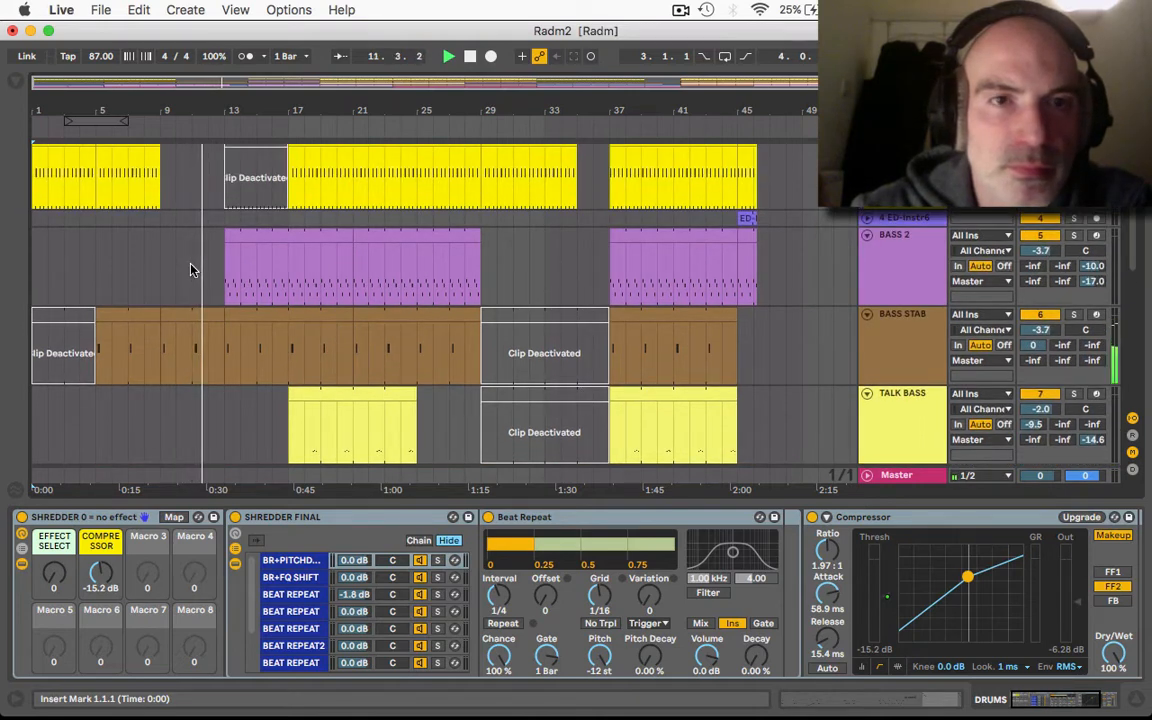
scroll(193, 270, "up", 1)
scroll(193, 270, "up", 4)
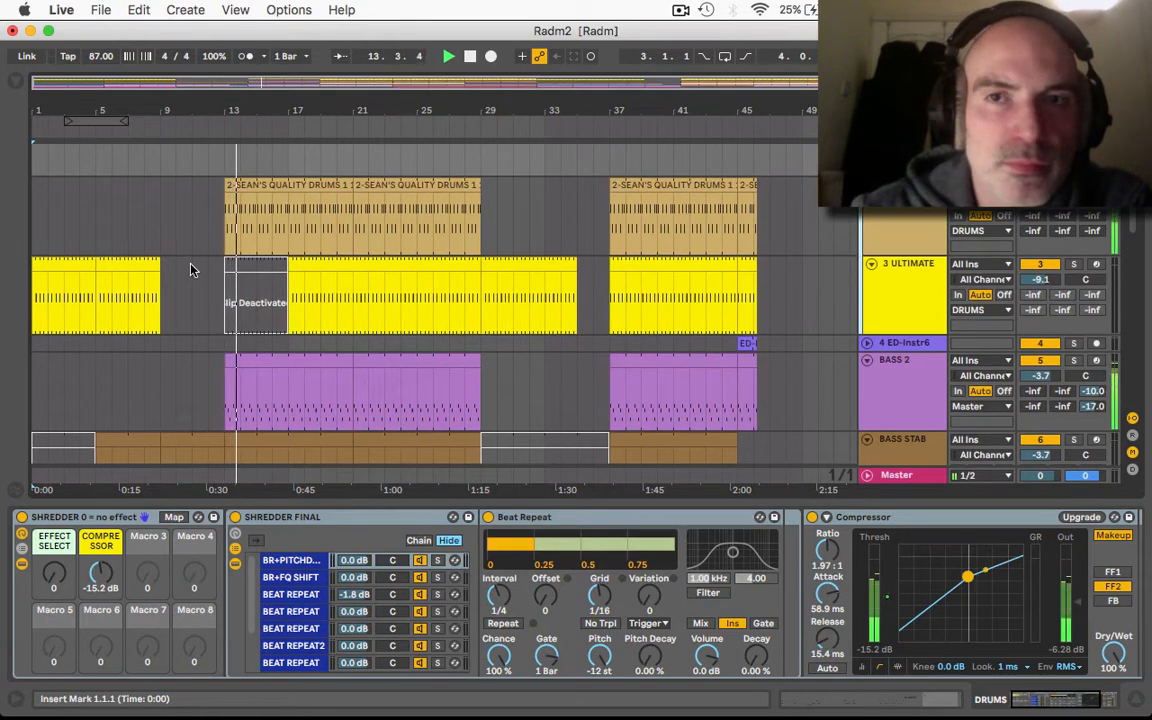
scroll(373, 202, "up", 1)
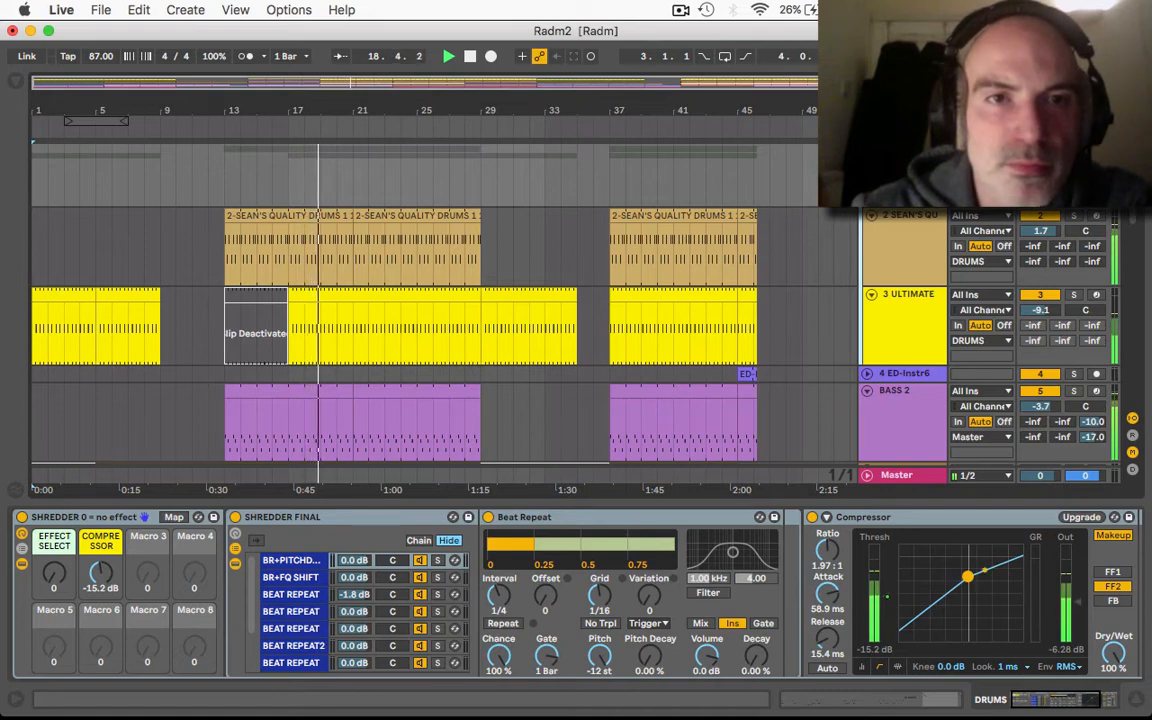
key("space")
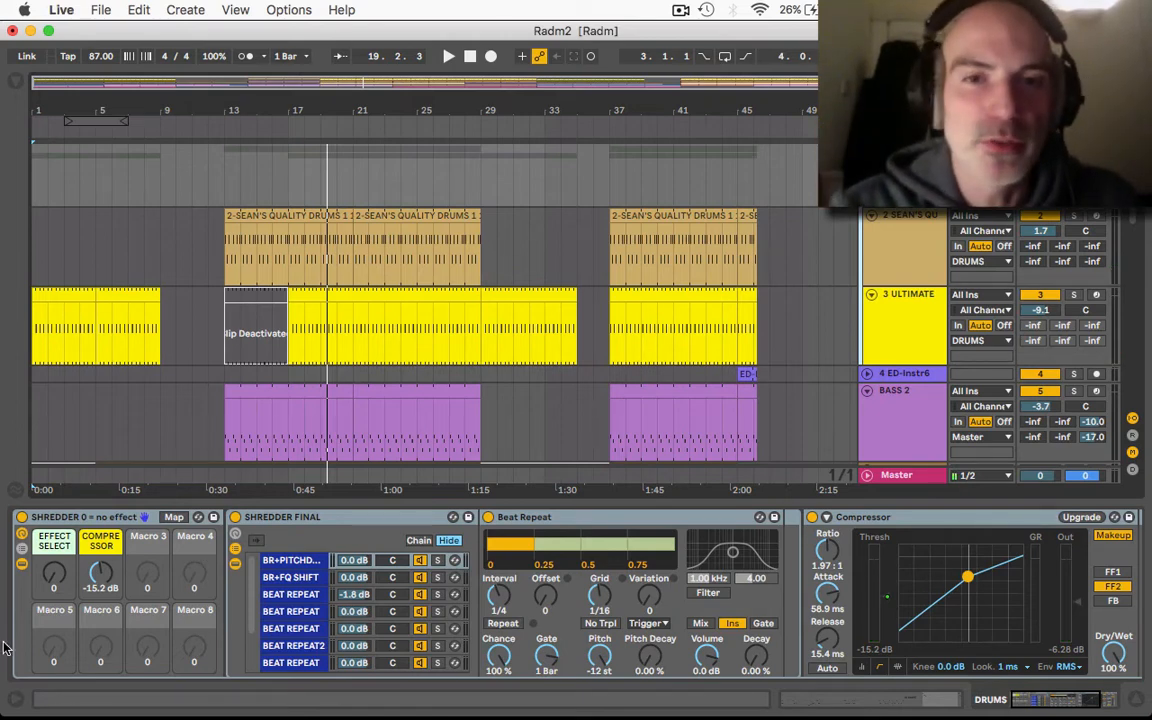
- Display the chain zones of the SHREDDER FINAL rack, review its chains and select the fourth chain
scroll(268, 434, "down", 8)
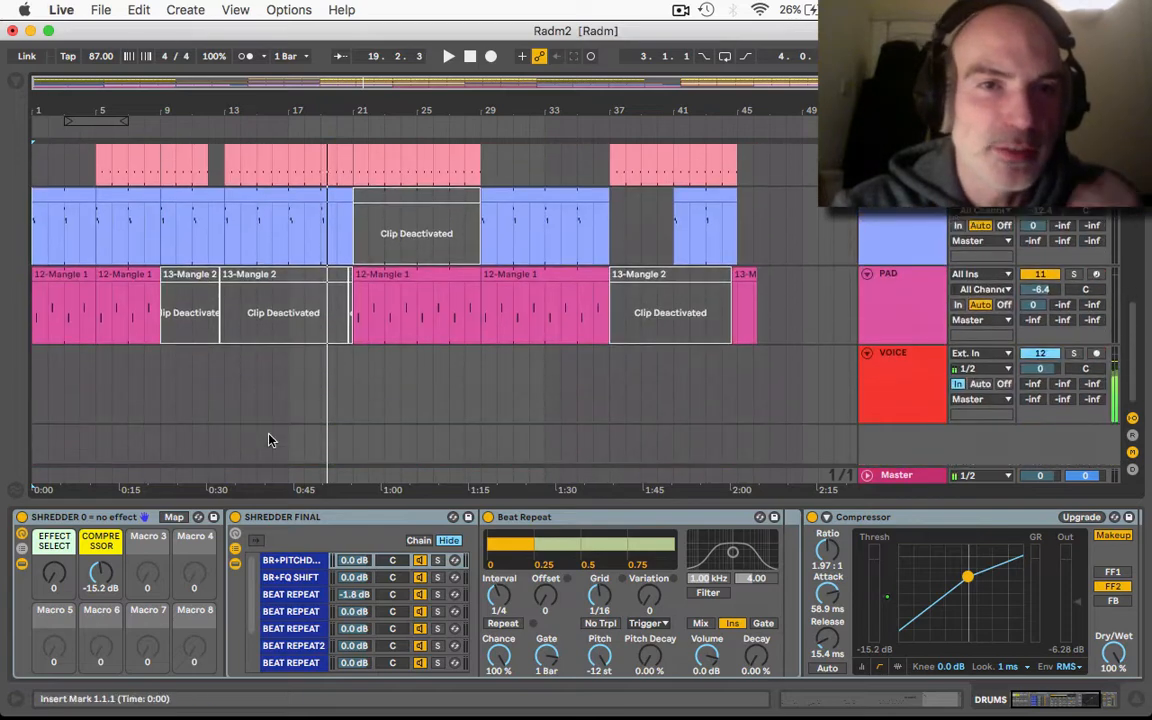
scroll(268, 434, "up", 2)
scroll(268, 434, "up", 10)
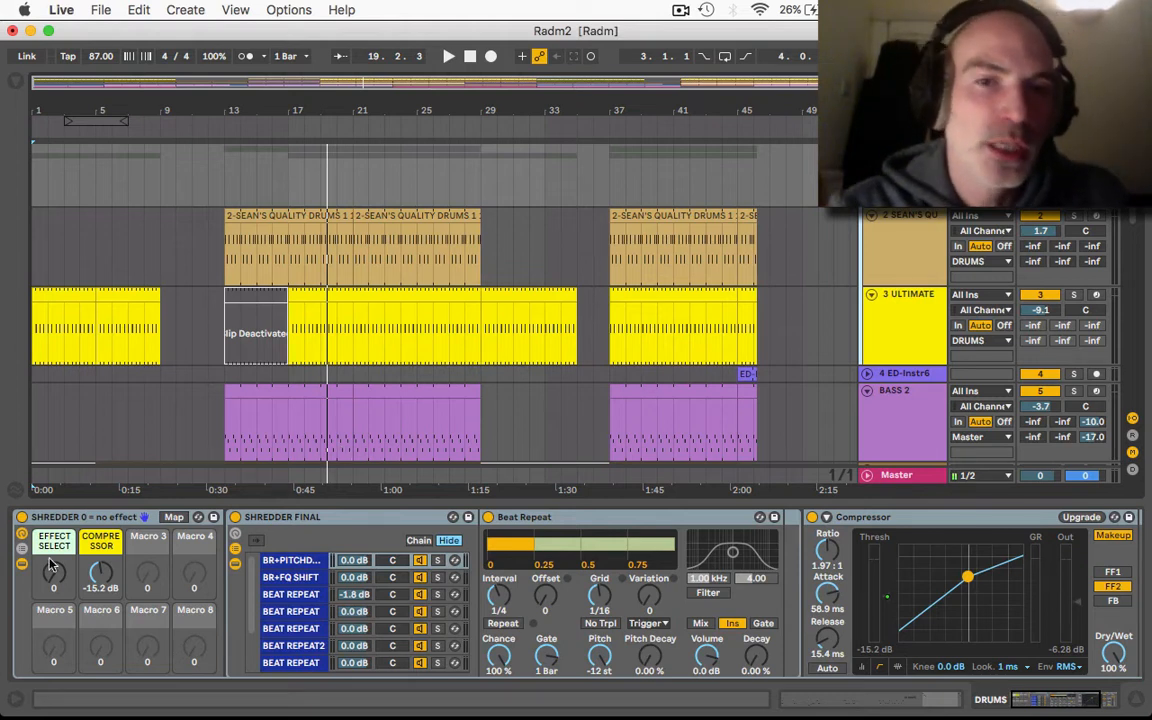
left_click(419, 541)
scroll(489, 560, "down", 3)
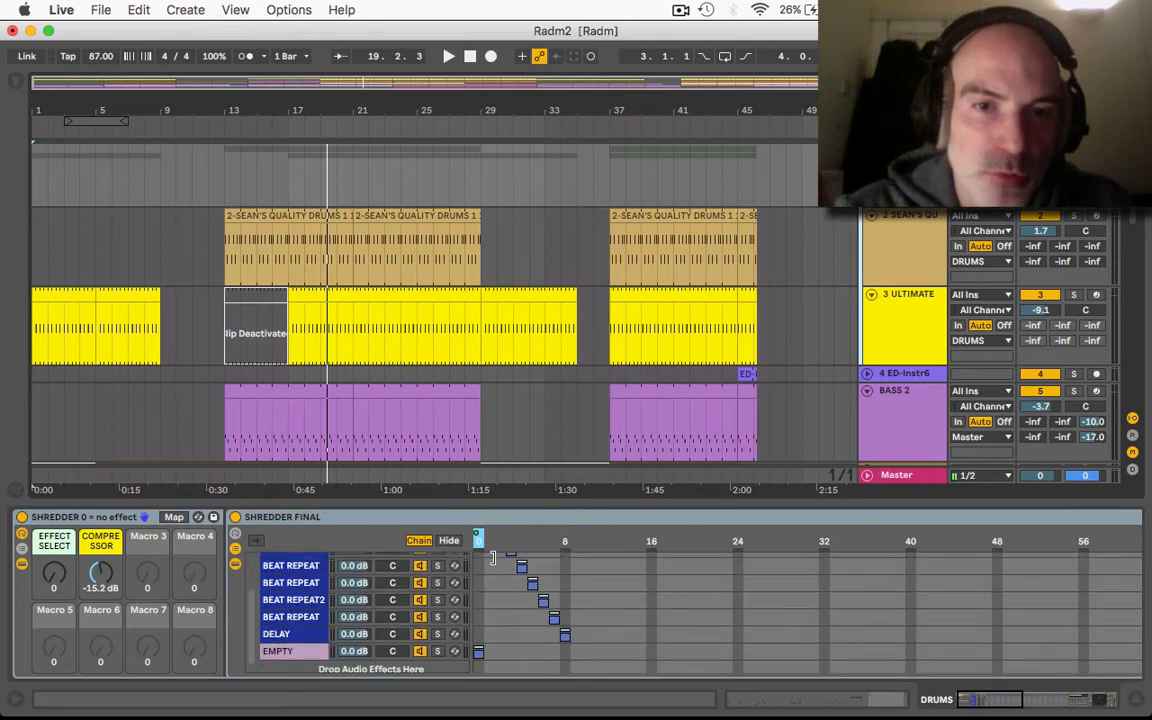
scroll(489, 560, "up", 3)
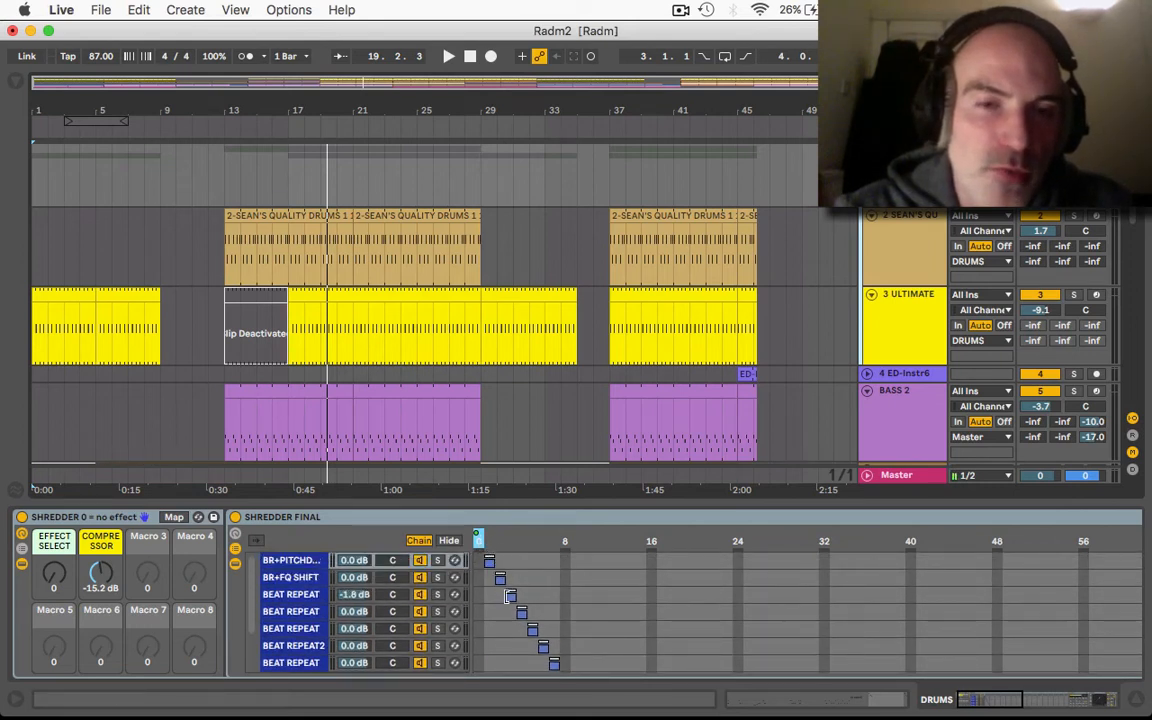
scroll(567, 622, "down", 3)
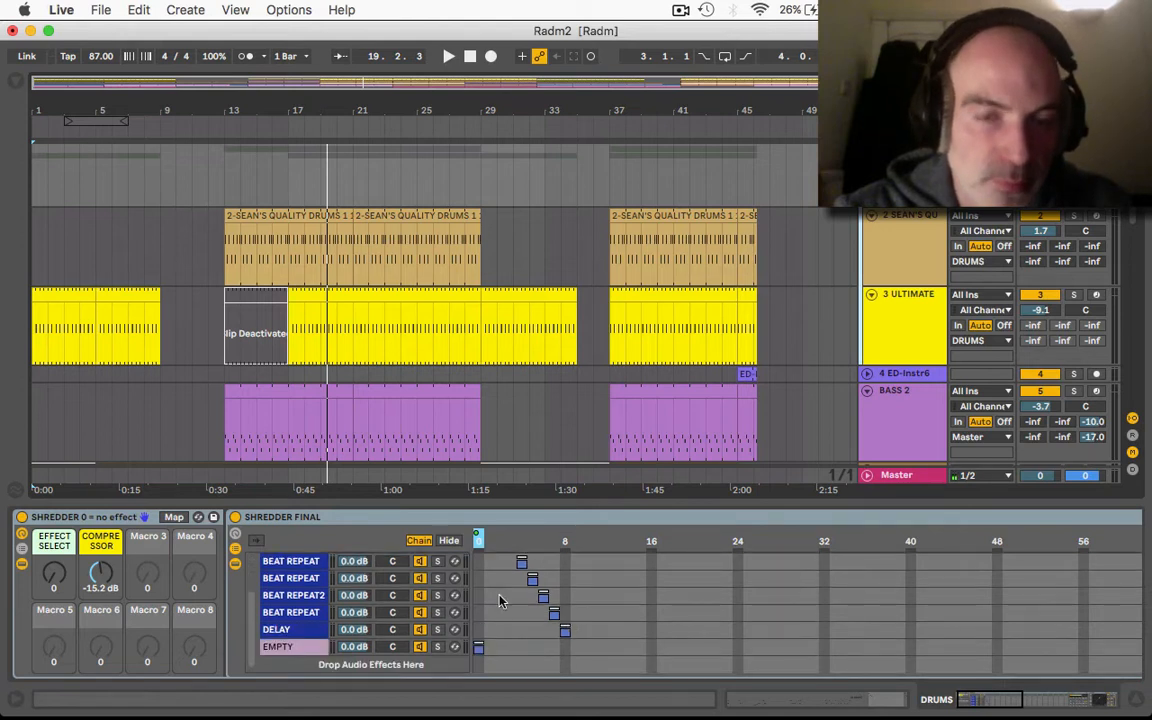
left_click(292, 563)
scroll(295, 583, "up", 3)
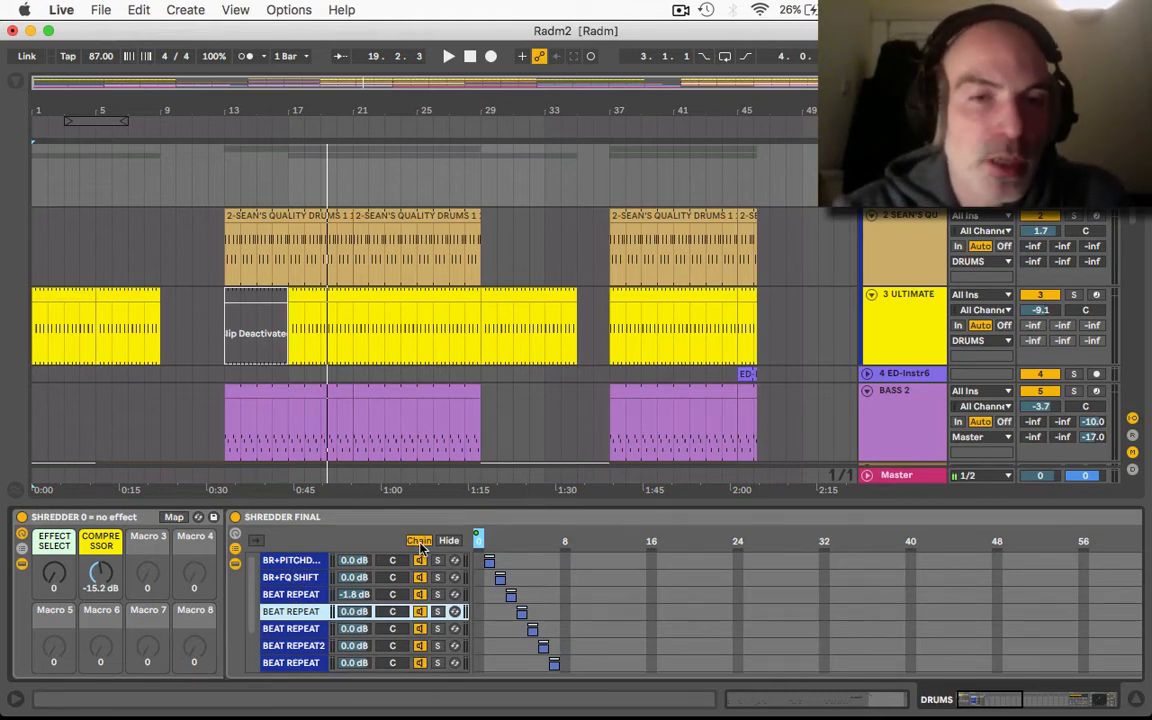
- Examine the chain selector of the SHREDDER FINAL rack and its zone range up to 127
right_click(481, 549)
left_click(481, 549)
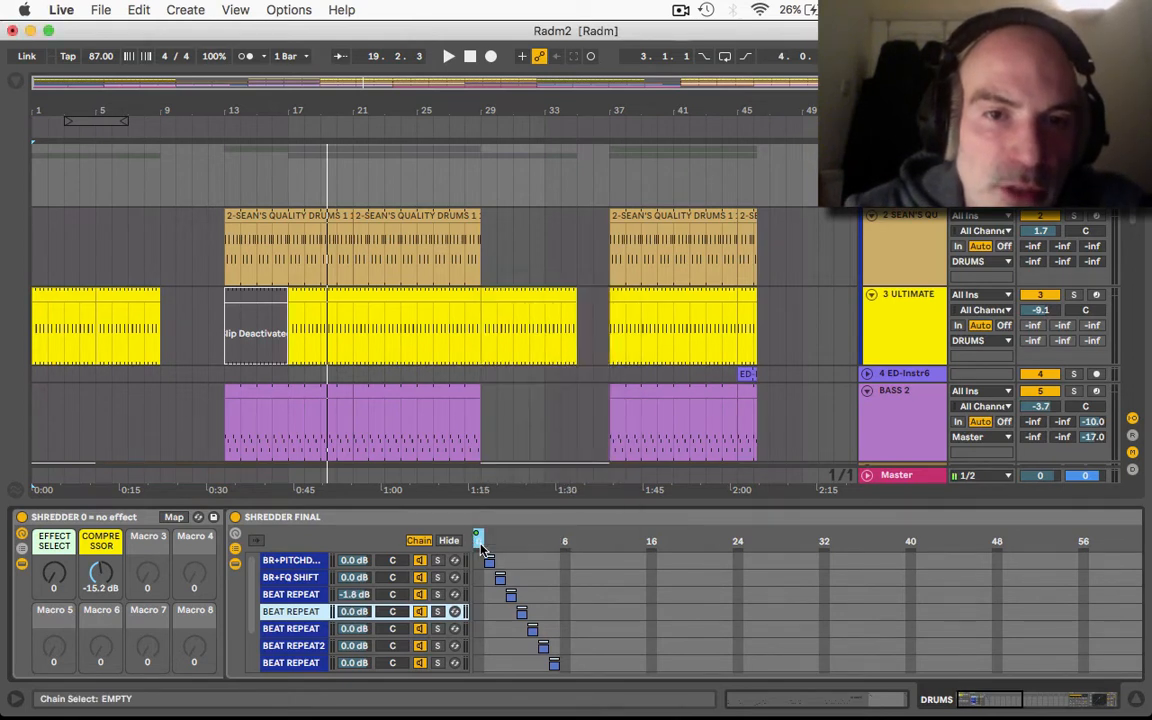
left_click(479, 541)
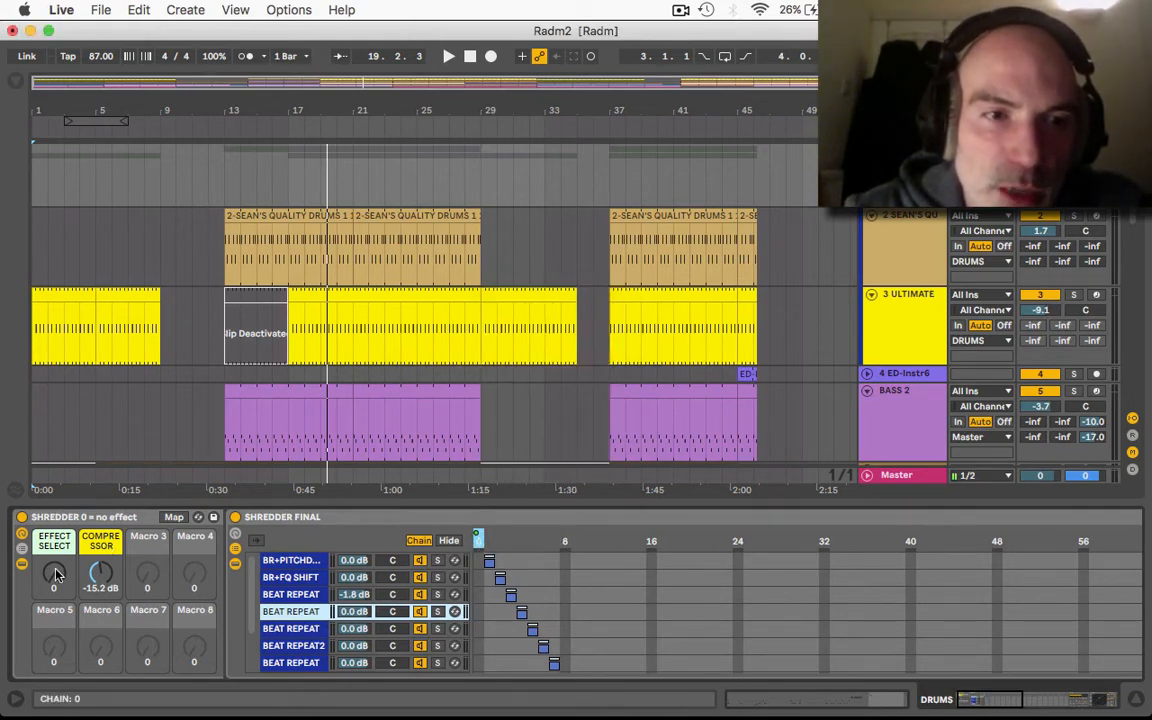
mouse_move(478, 539)
left_mouse_down()
mouse_move(564, 539)
mouse_move(478, 539)
left_mouse_up()
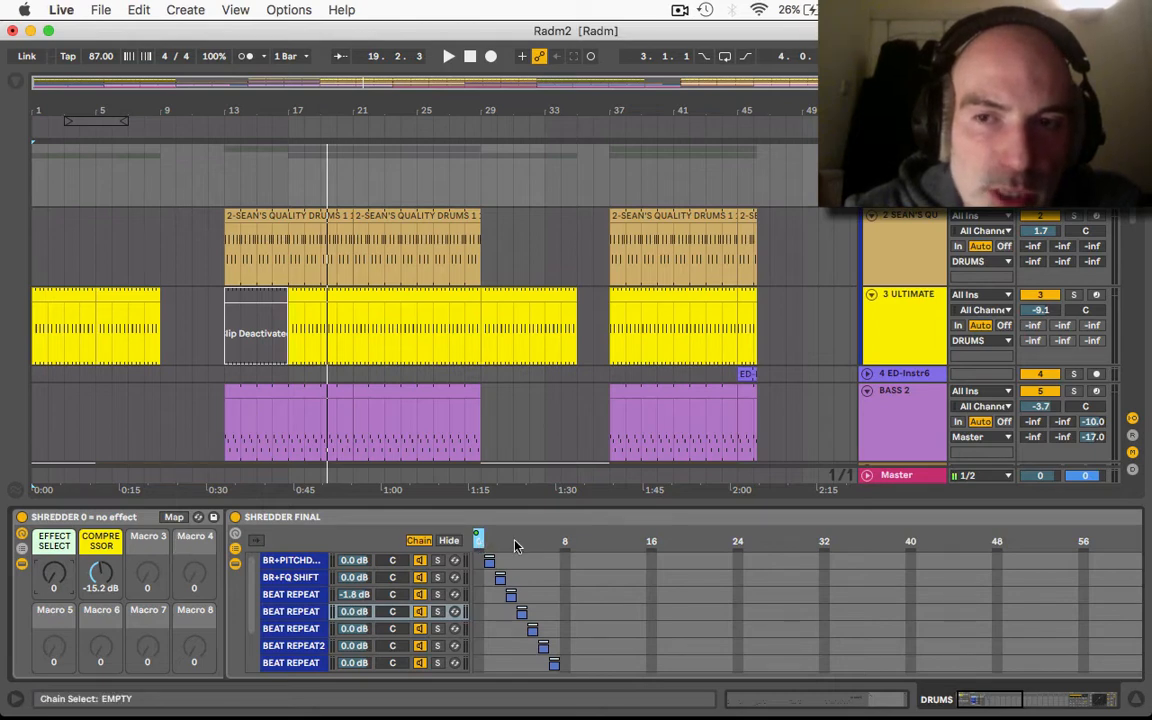
scroll(756, 576, "right", 10)
scroll(300, 580, "left", 3)
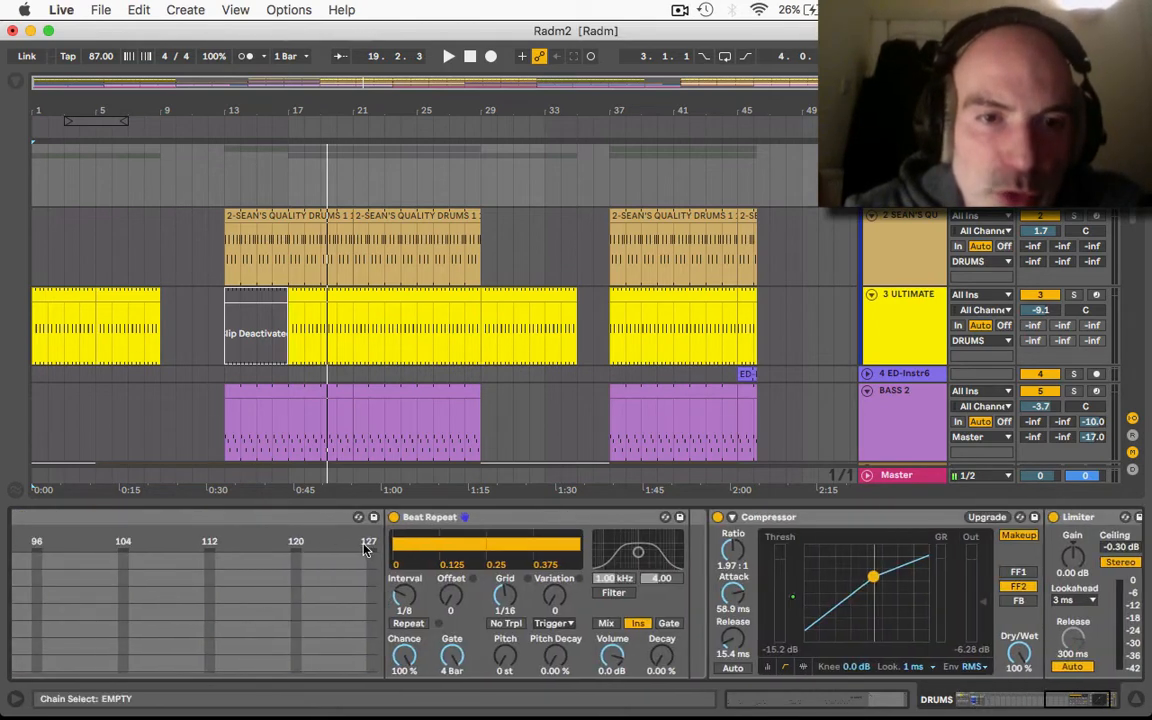
scroll(366, 549, "left", 8)
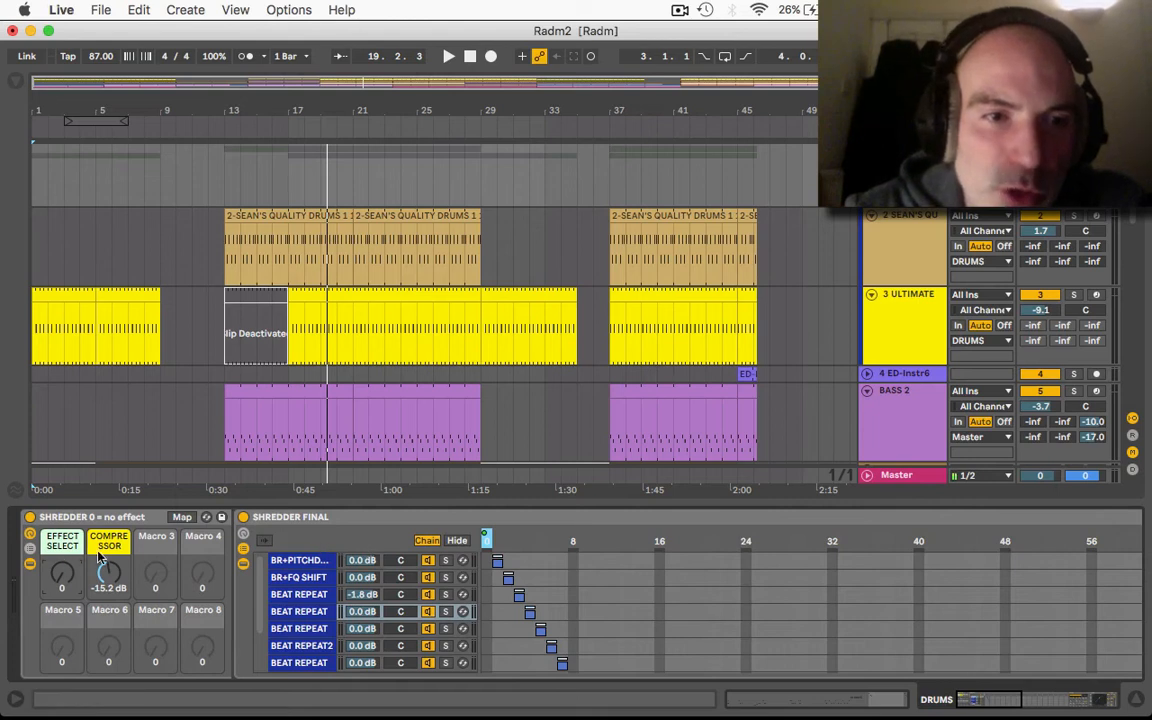
- Check the EFFECT SELECT macro's chain mapping and its range, leave map mode, review the rack's chains and hide the browser
left_click(181, 517)
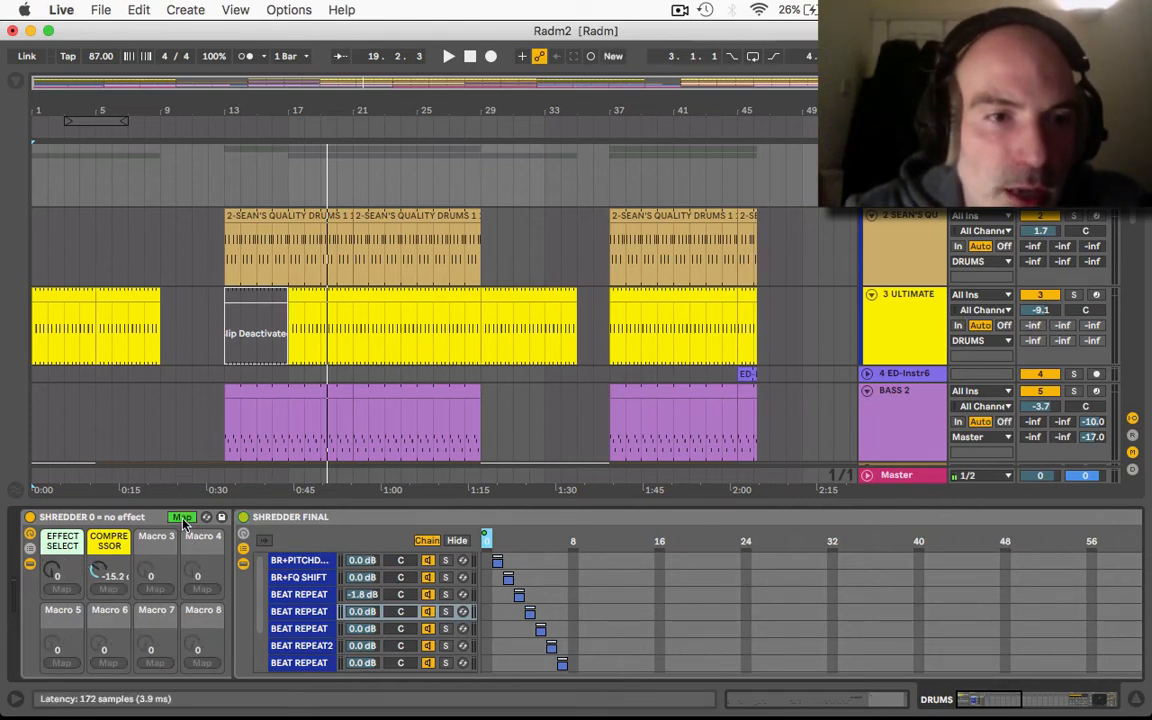
left_click(16, 80)
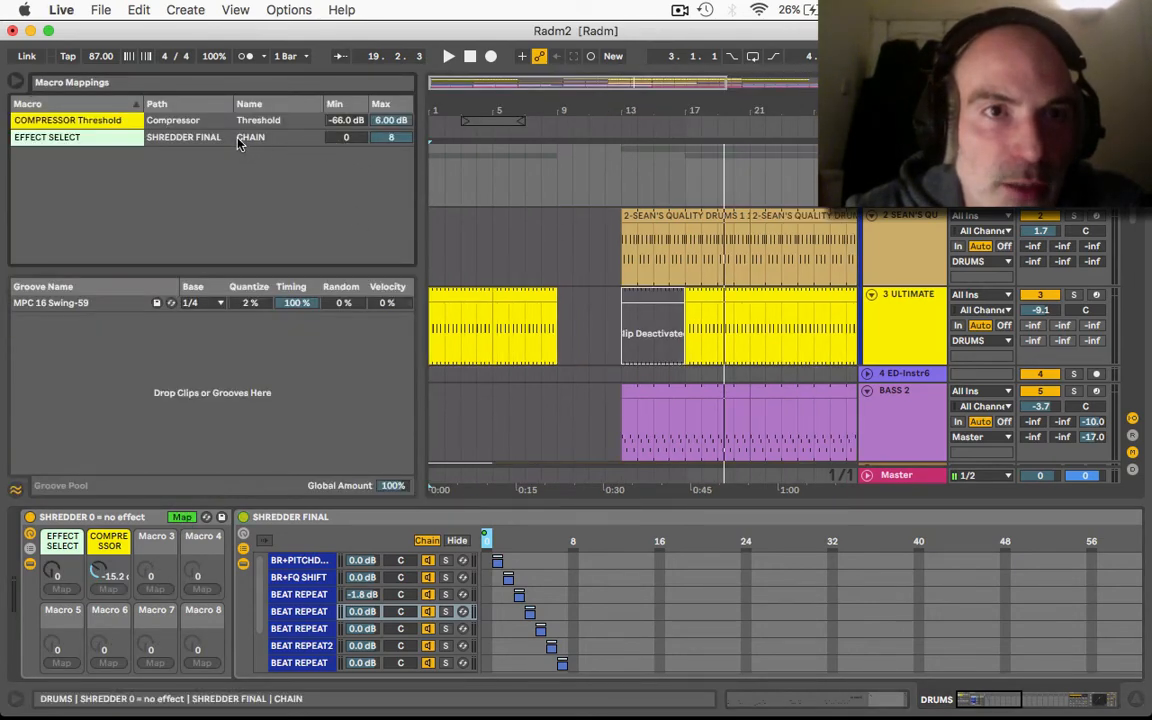
left_click(390, 139)
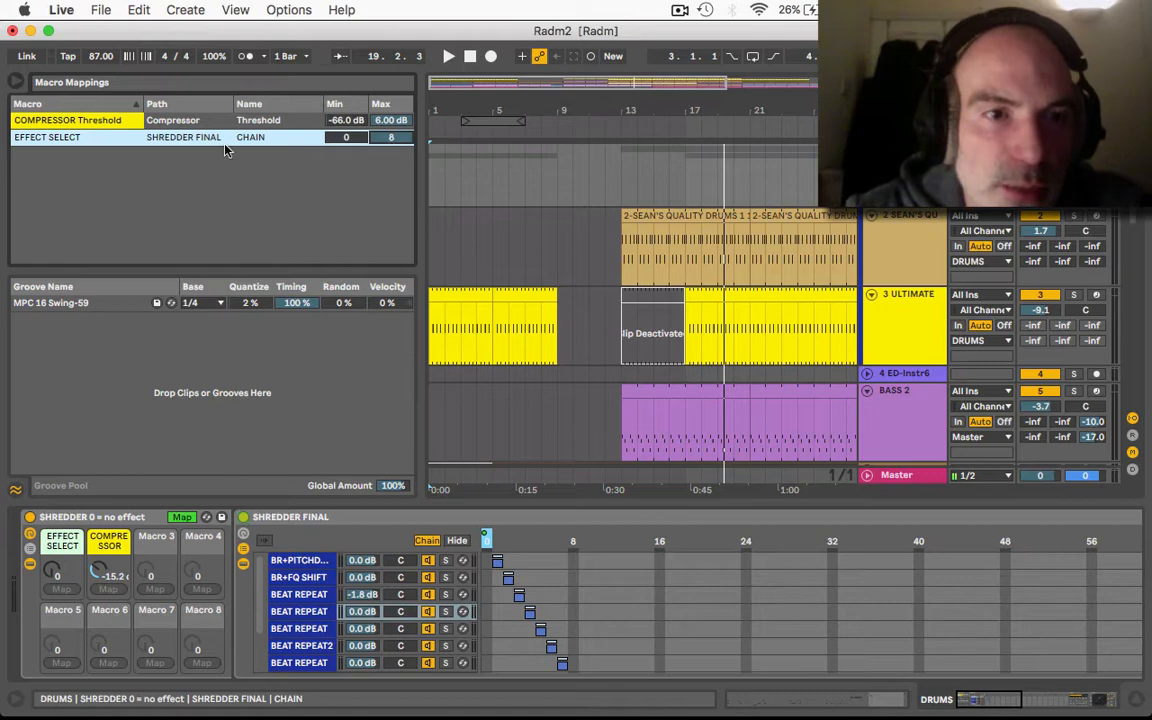
left_click(181, 517)
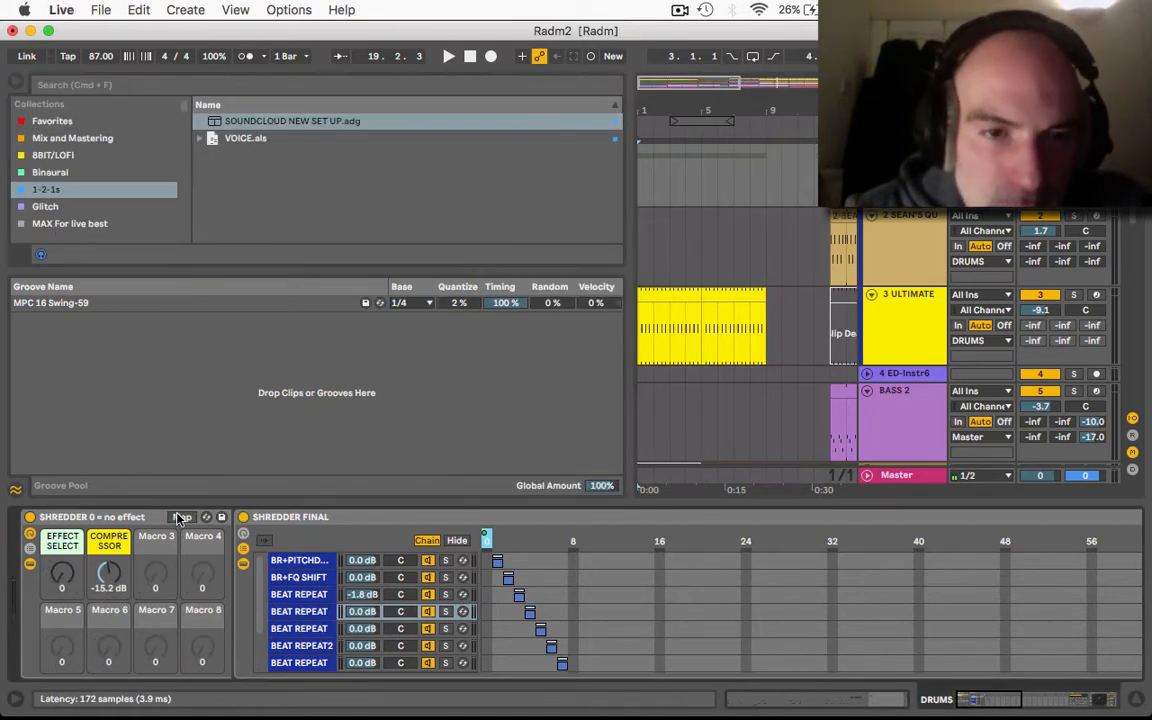
scroll(393, 640, "down", 3)
scroll(393, 640, "up", 3)
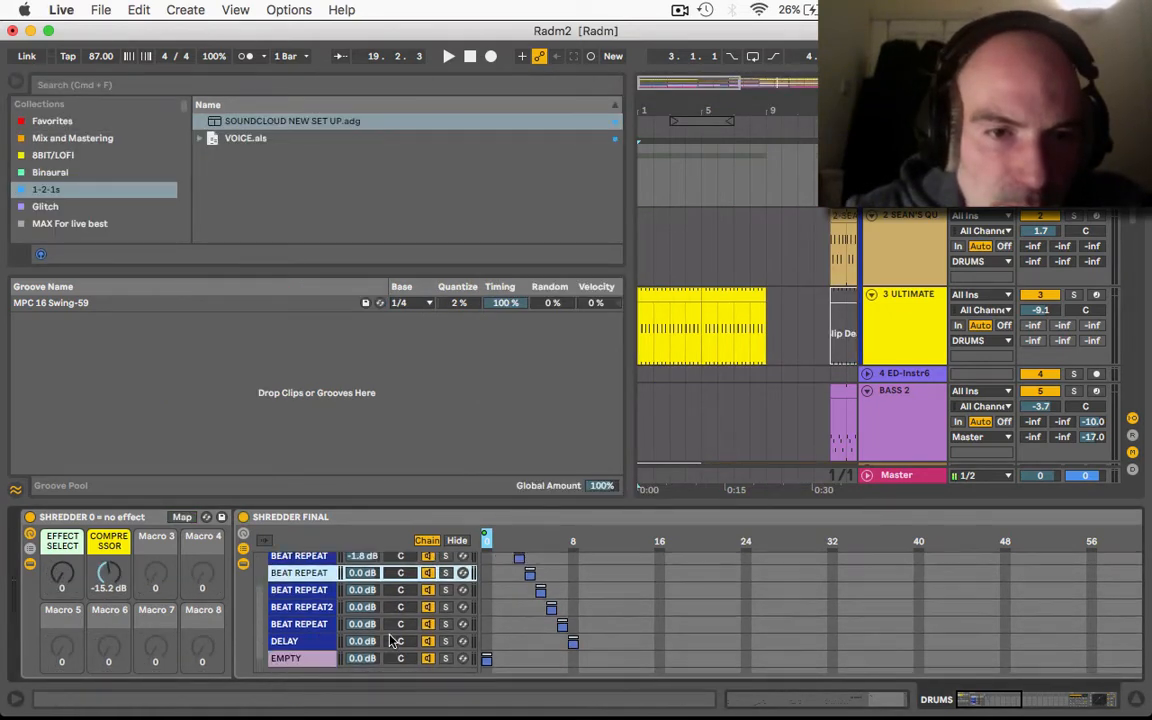
left_click(16, 87)
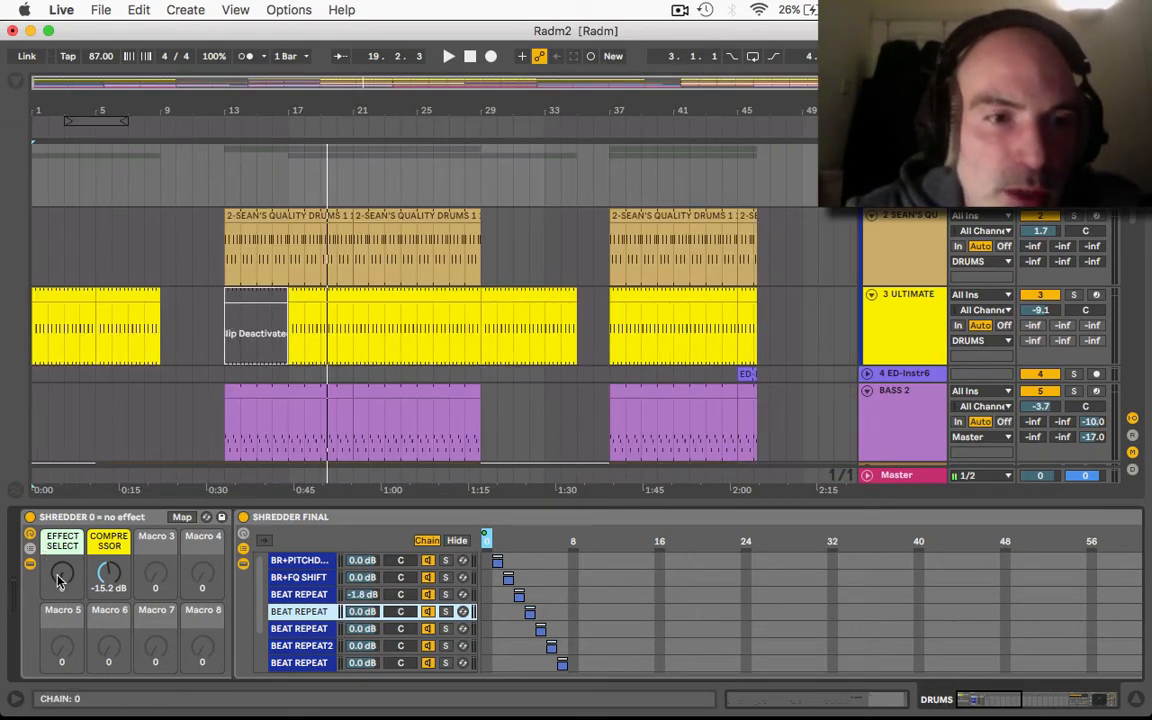
- Play the arrangement from about bar 12 to audition the EFFECT SELECT macro on the drums, and stop playback
left_click(216, 128)
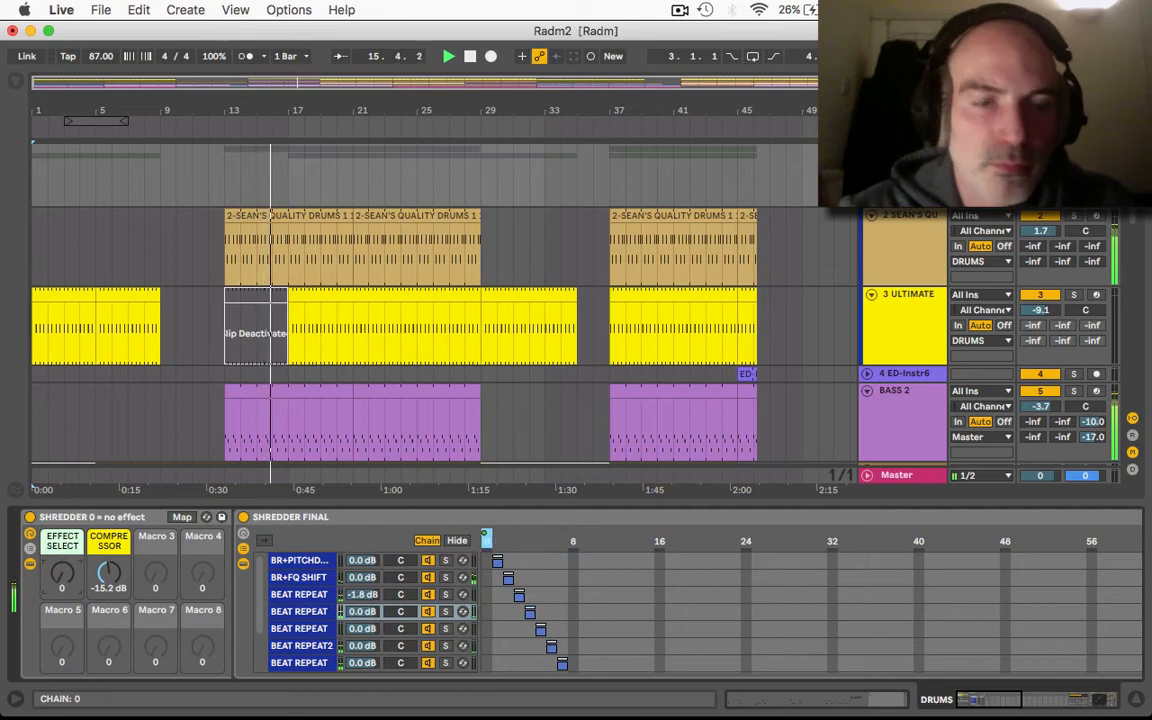
mouse_move(62, 573)
left_mouse_down()
mouse_move(62, 506)
mouse_move(64, 578)
left_mouse_up()
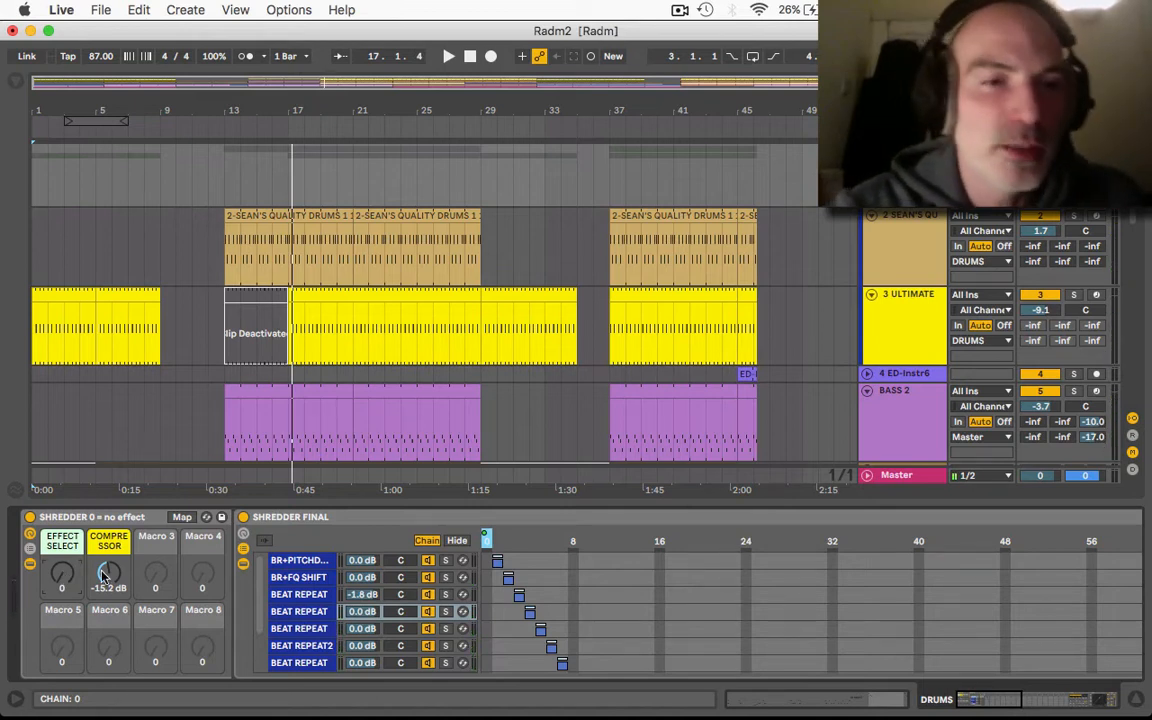
- Show automation and draw short EFFECT SELECT pulses of varying heights at the ends of bars 13 to 16, and play them from about bar 13
key("a")
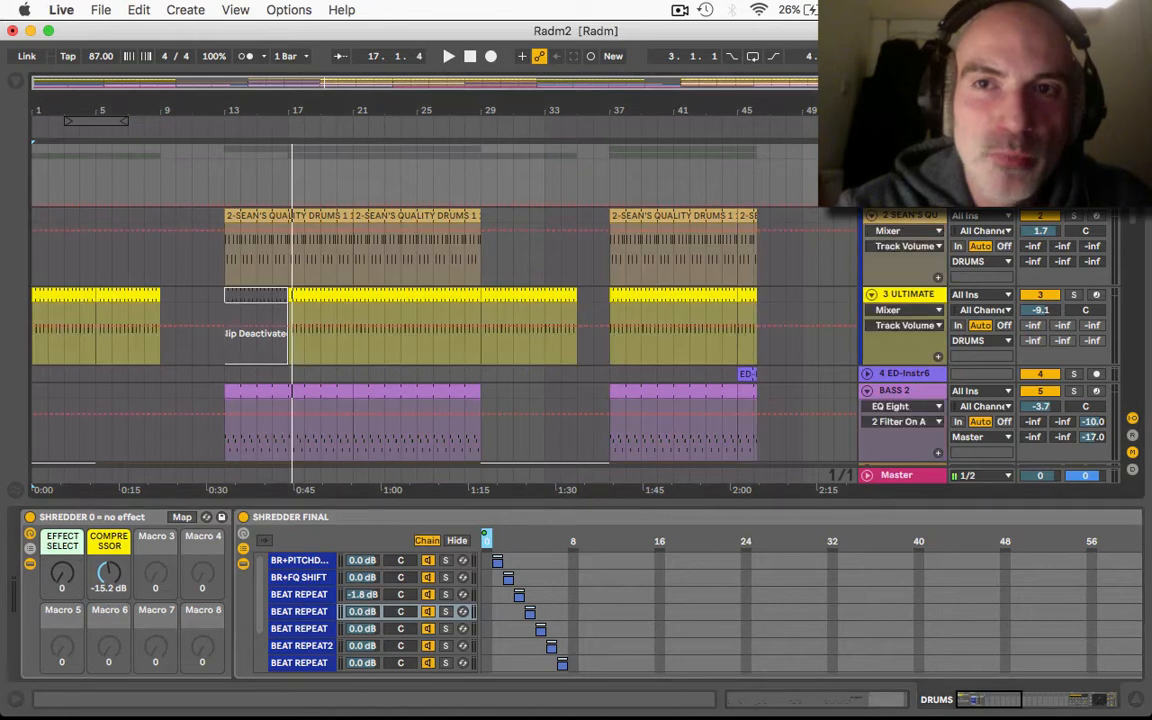
key("z")
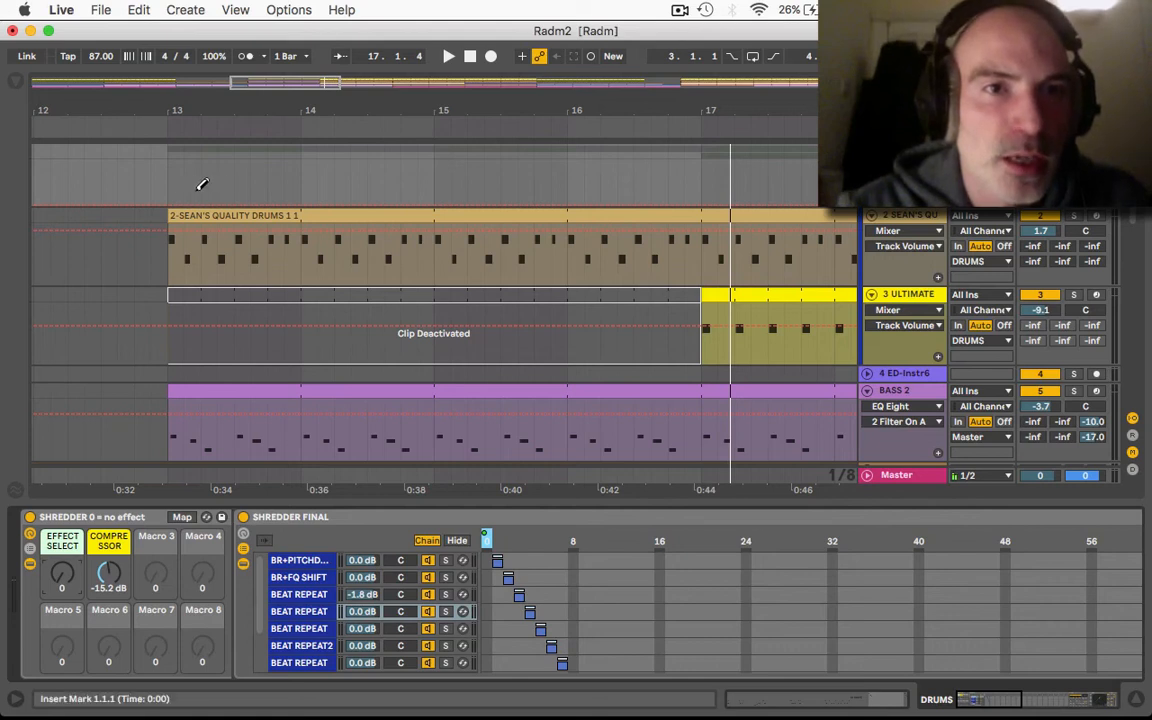
left_click(290, 174)
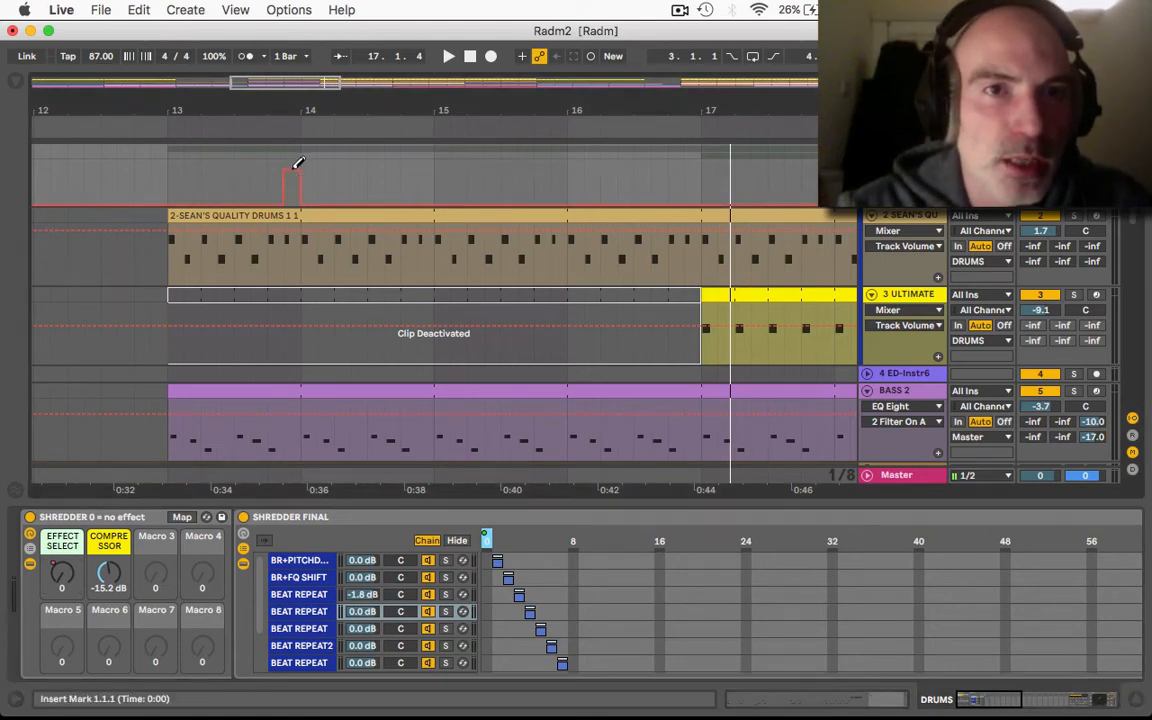
left_click_drag(429, 172, 430, 160)
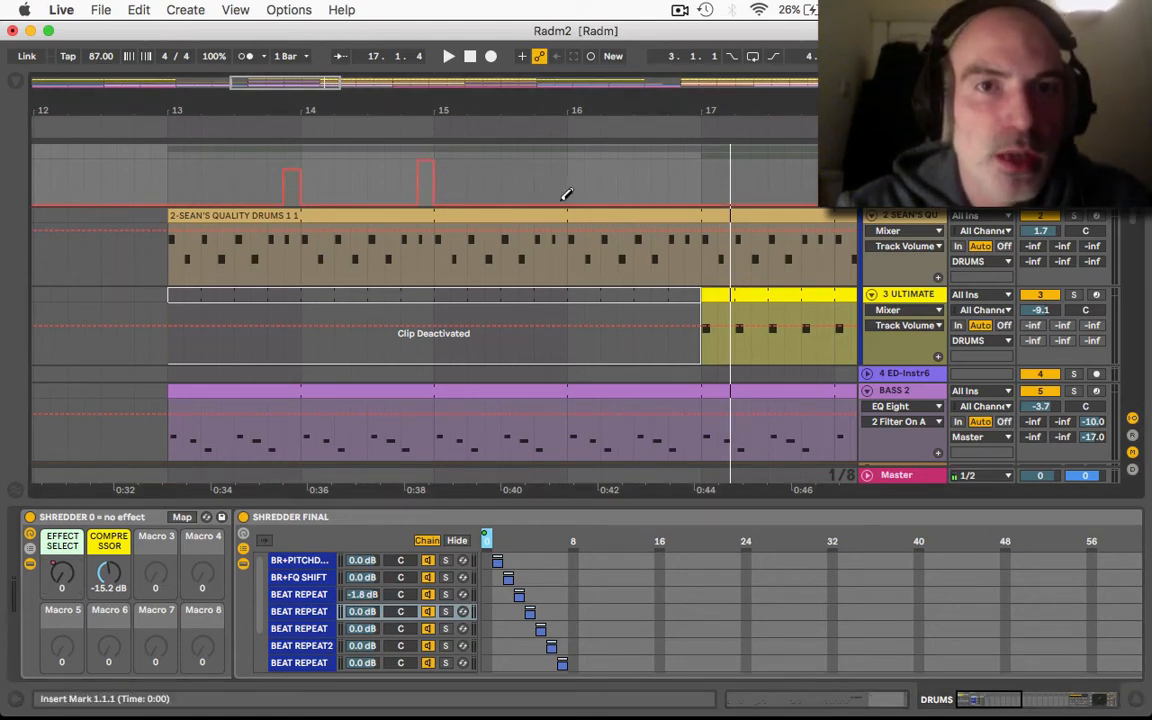
left_click(557, 186)
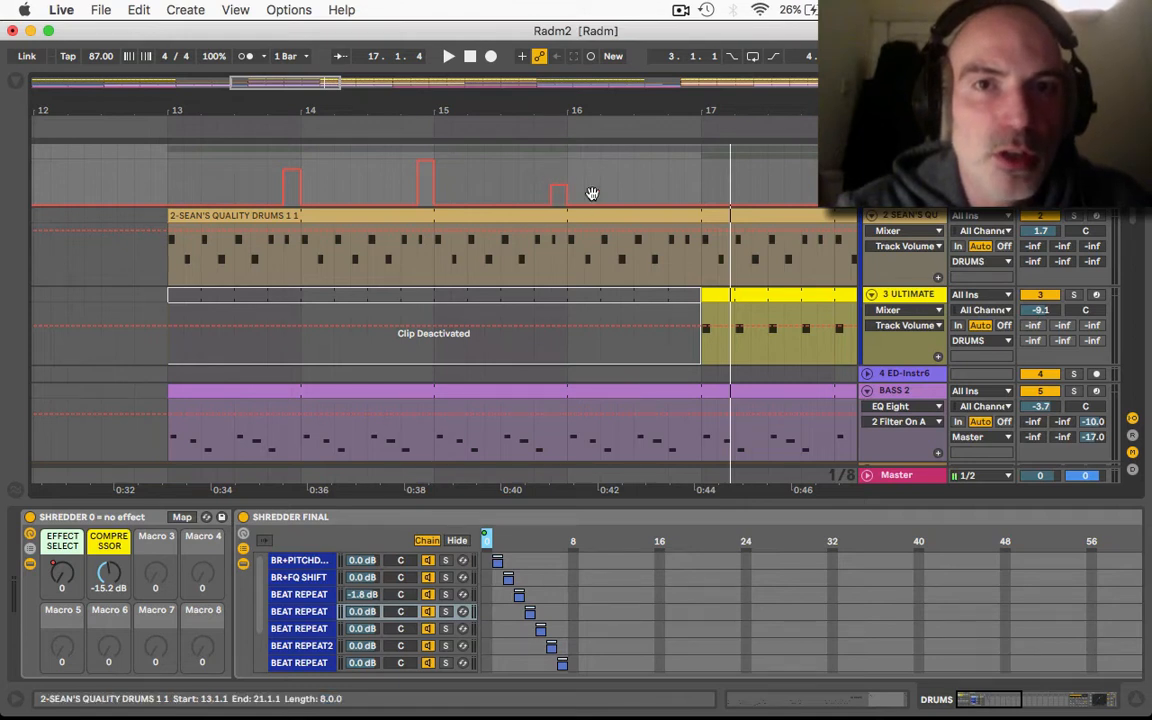
left_click_drag(691, 188, 692, 193)
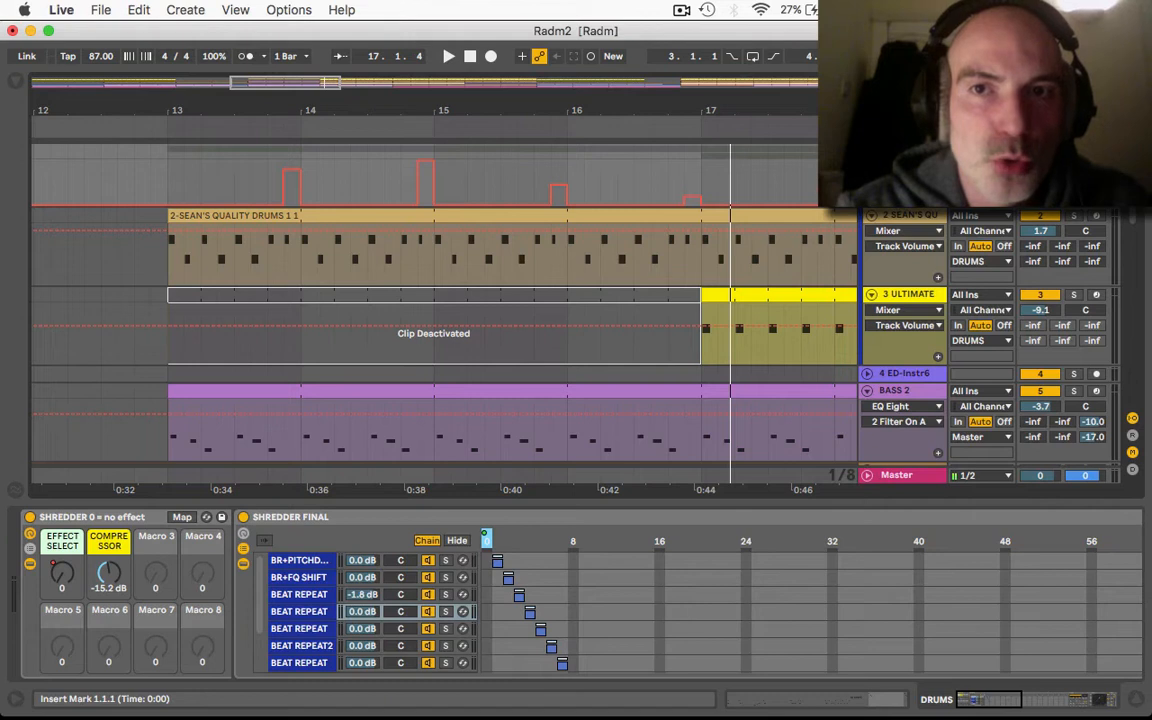
left_click(159, 124)
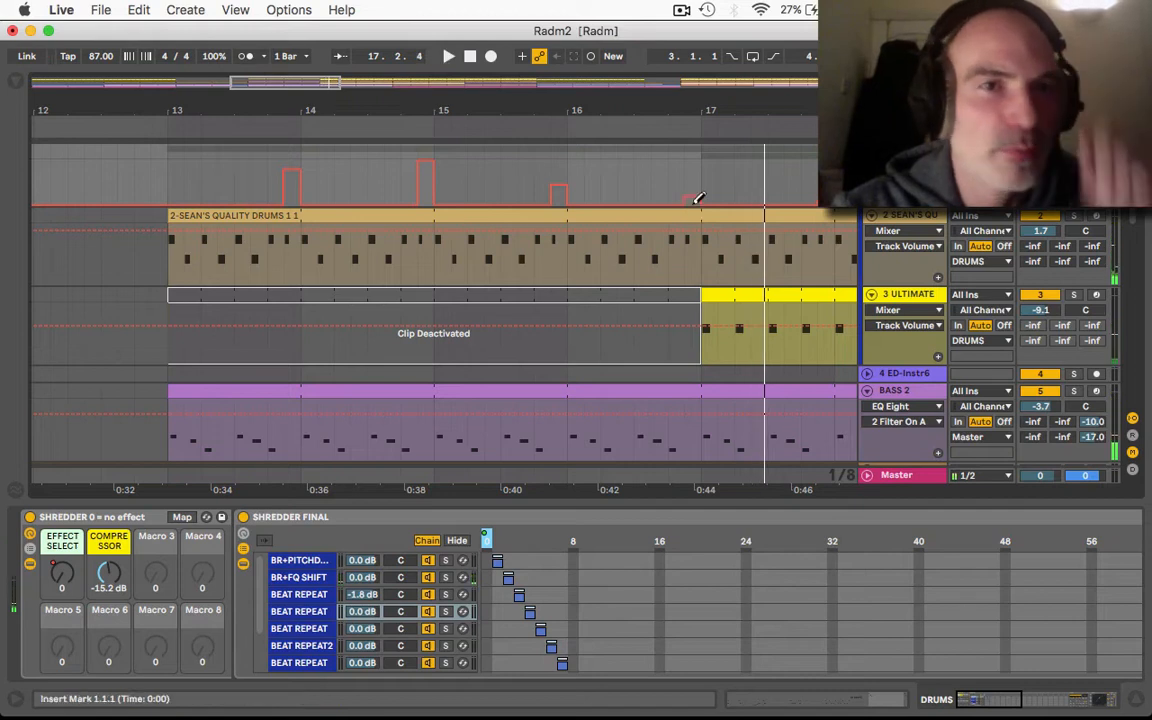
- Widen the four EFFECT SELECT pulses at the ends of bars 13 to 16 to a quarter note, with values 6, 8, 5 and 5
left_click_drag(271, 182, 271, 168)
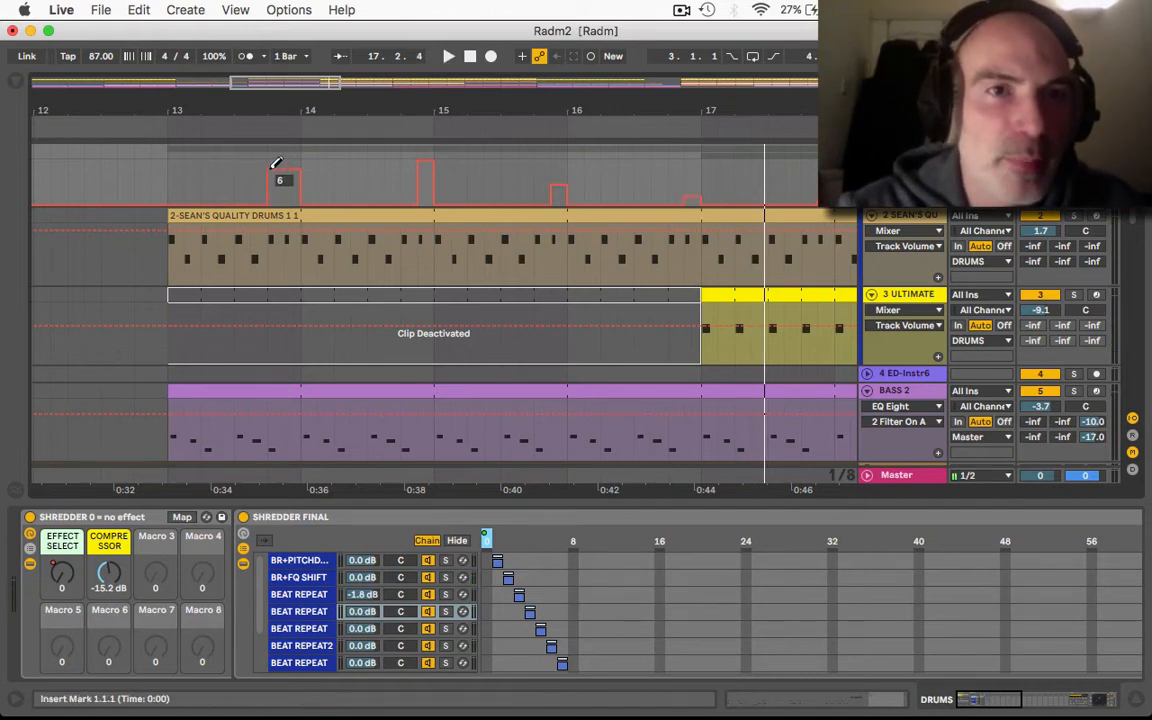
left_click_drag(411, 164, 411, 158)
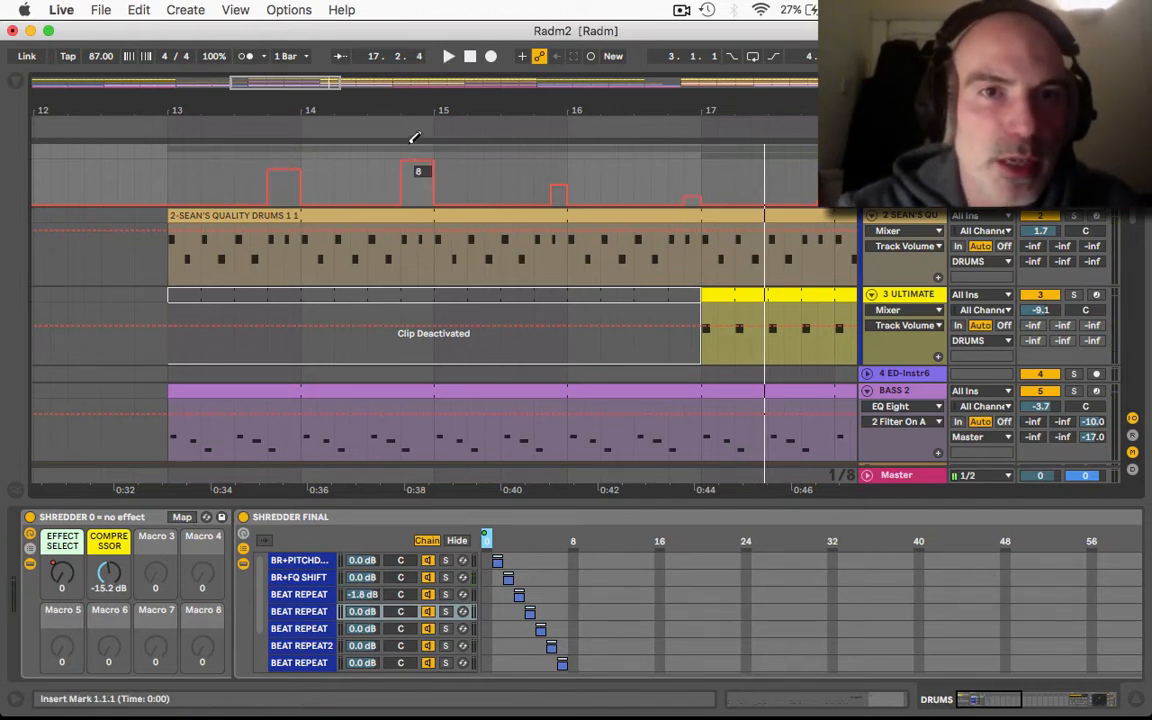
left_click_drag(557, 167, 545, 138)
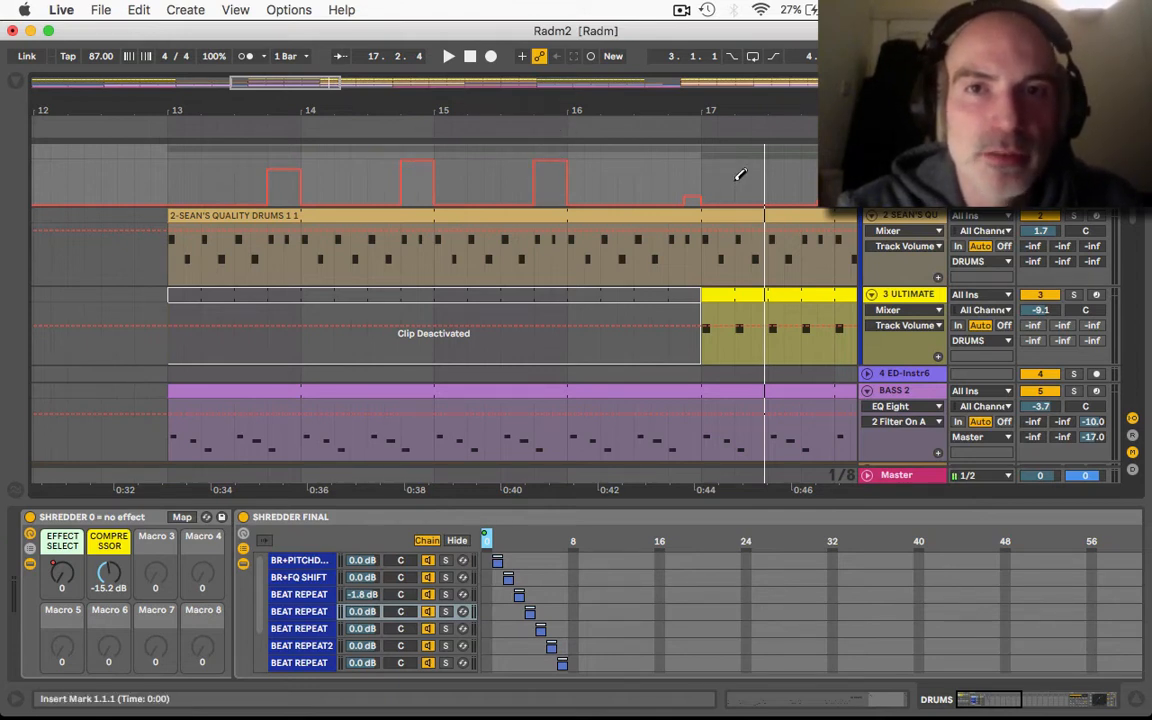
mouse_move(680, 158)
left_mouse_down()
mouse_move(697, 154)
mouse_move(689, 178)
left_mouse_up()
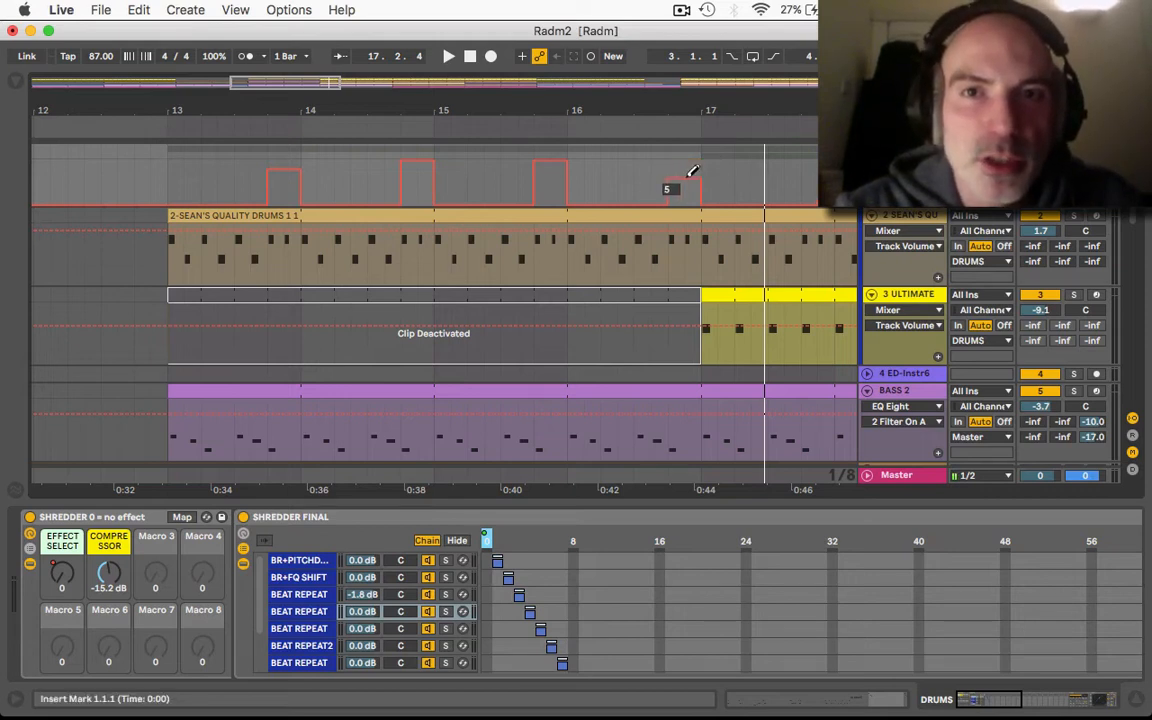
left_click_drag(548, 175, 560, 177)
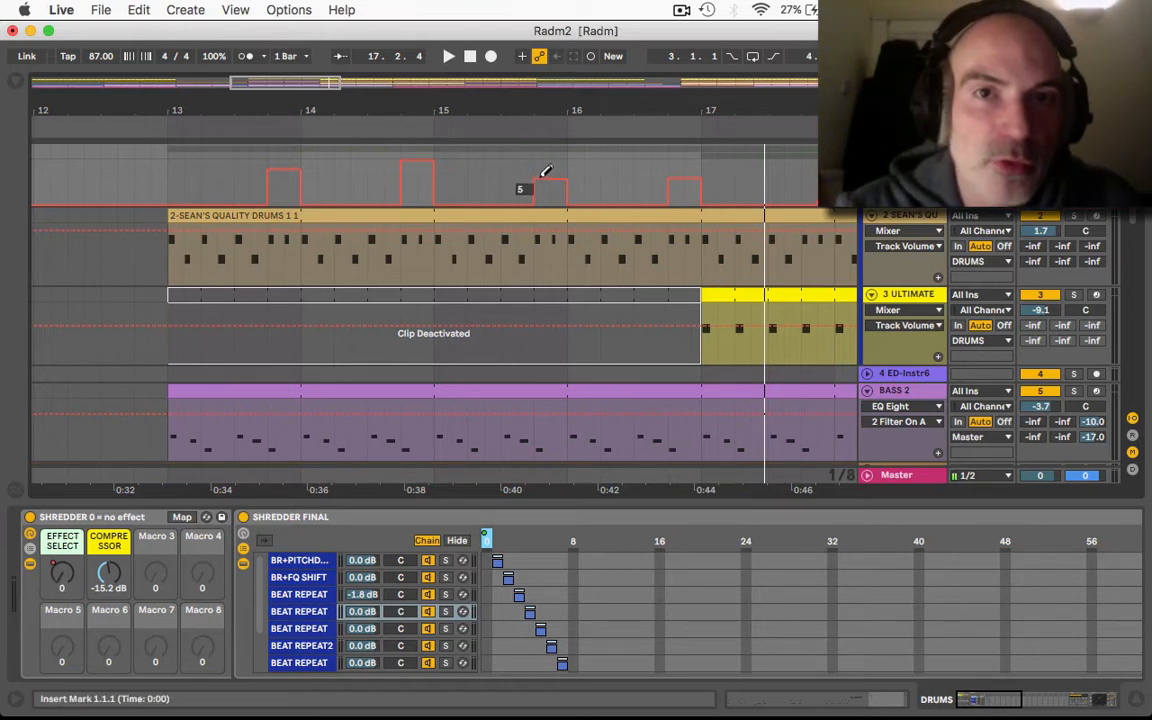
- Select the fourth chain of the SHREDDER FINAL rack and examine its Beat Repeat settings
left_click(306, 614)
scroll(540, 609, "right", 10)
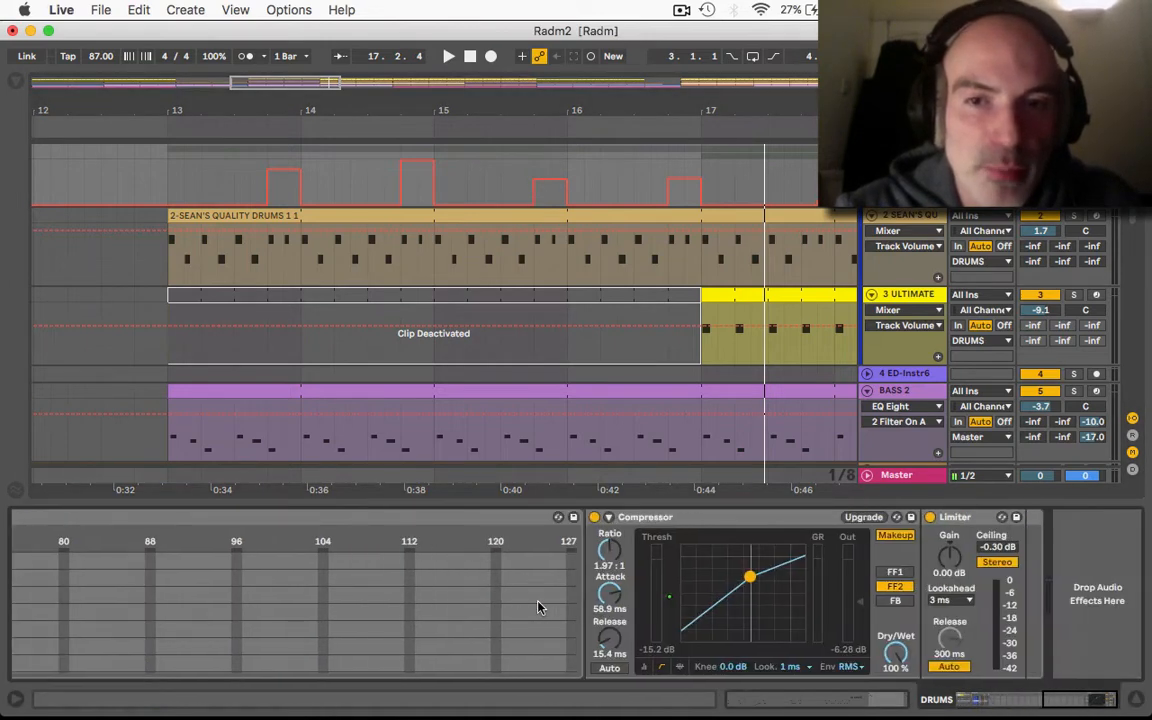
scroll(644, 610, "left", 10)
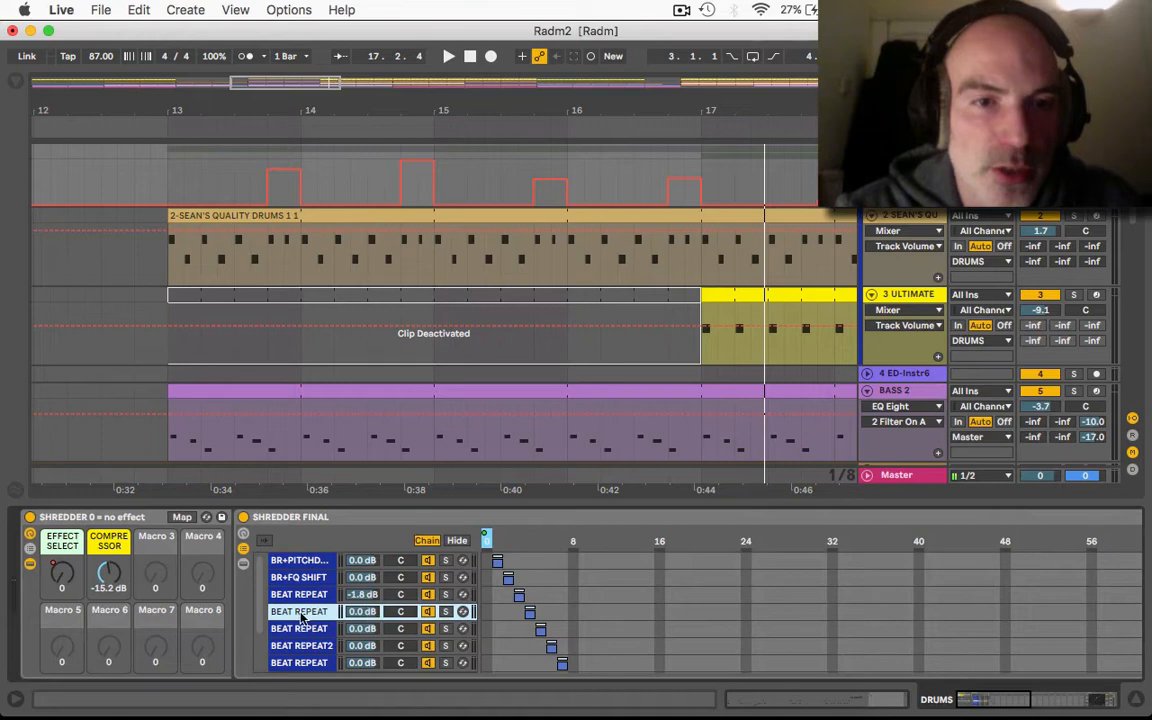
scroll(481, 582, "right", 10)
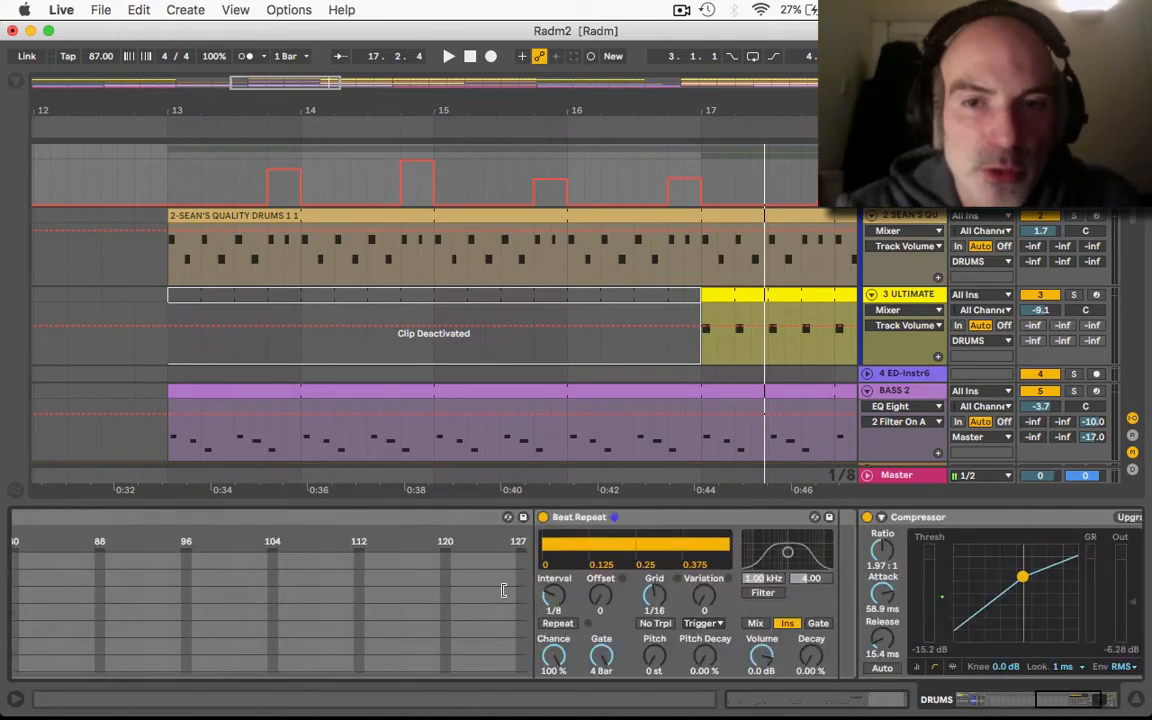
scroll(303, 586, "left", 10)
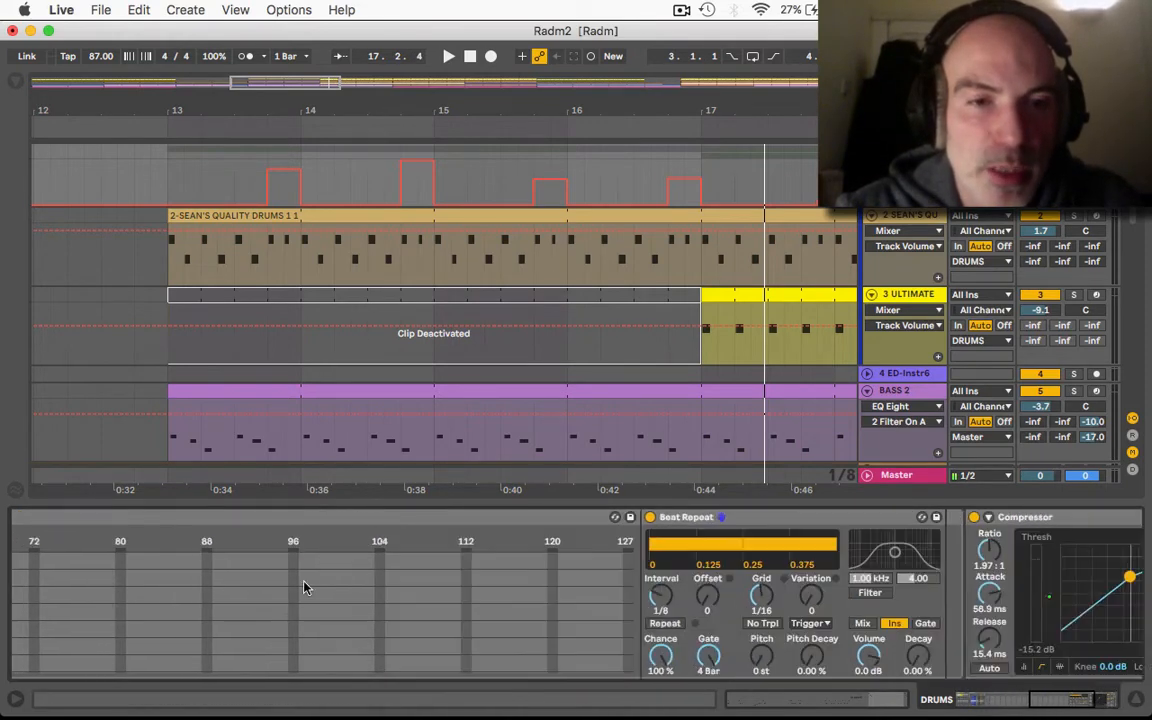
- Select the BR+FQ SHIFT chain and examine its Beat Repeat, Frequency Shifter and Redux devices
left_click(307, 580)
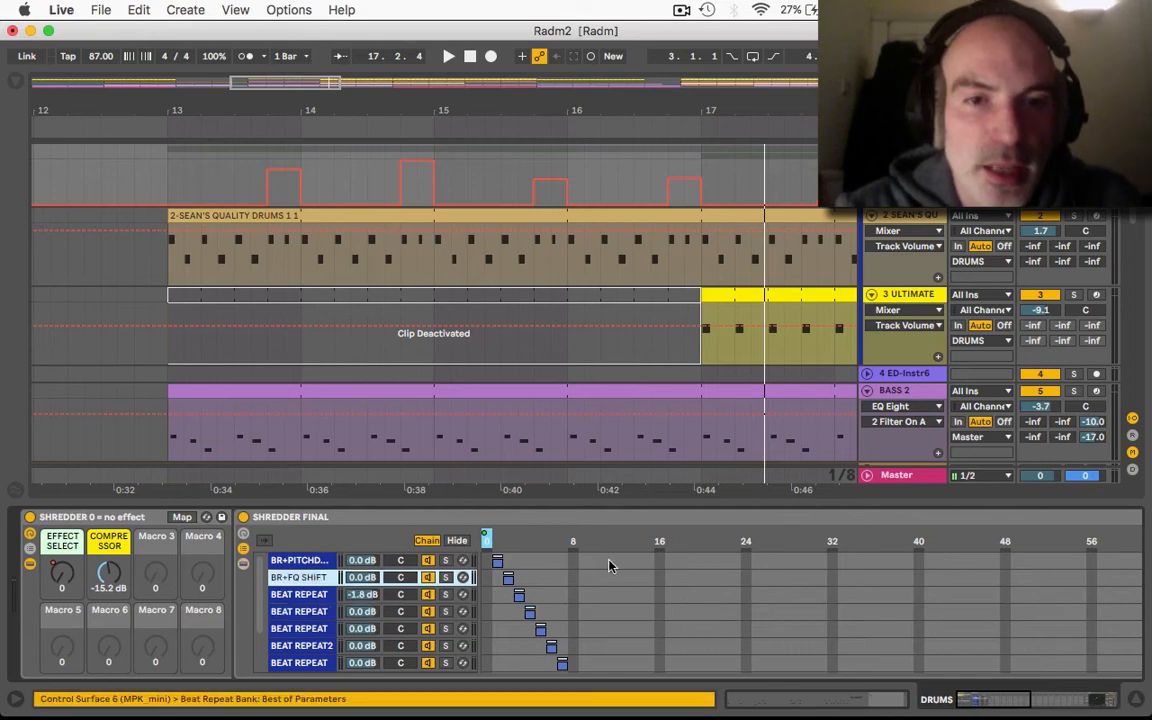
scroll(327, 581, "right", 10)
scroll(327, 581, "left", 10)
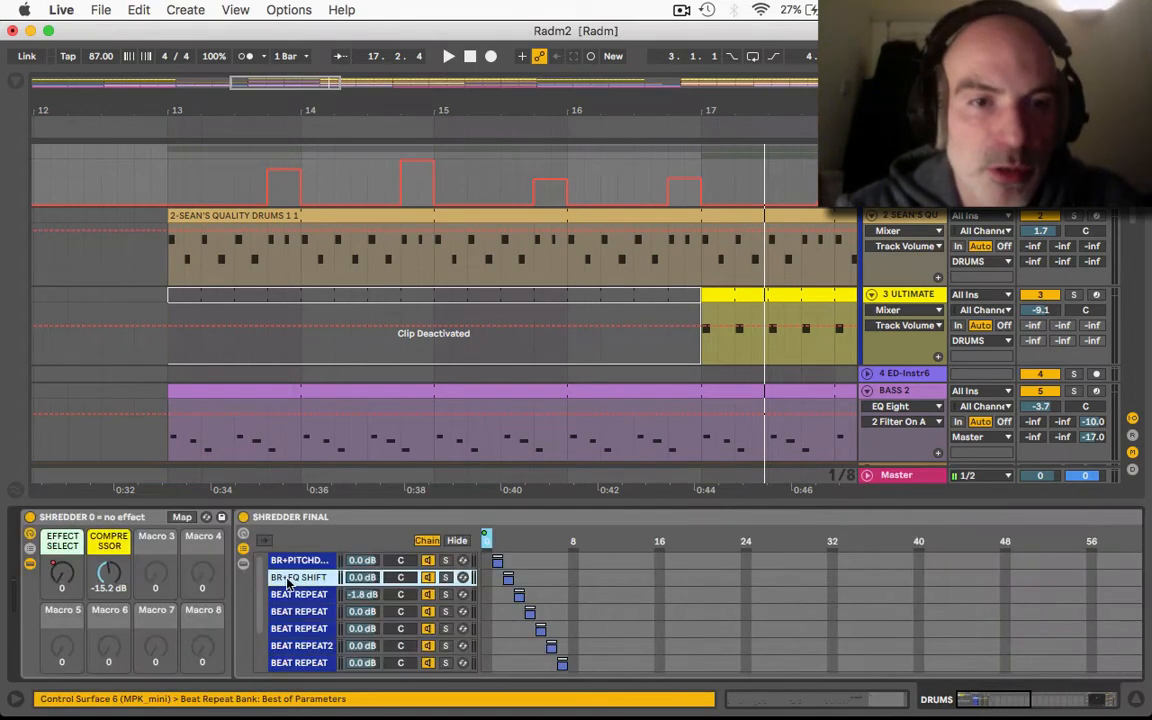
scroll(563, 580, "right", 2)
scroll(563, 580, "right", 10)
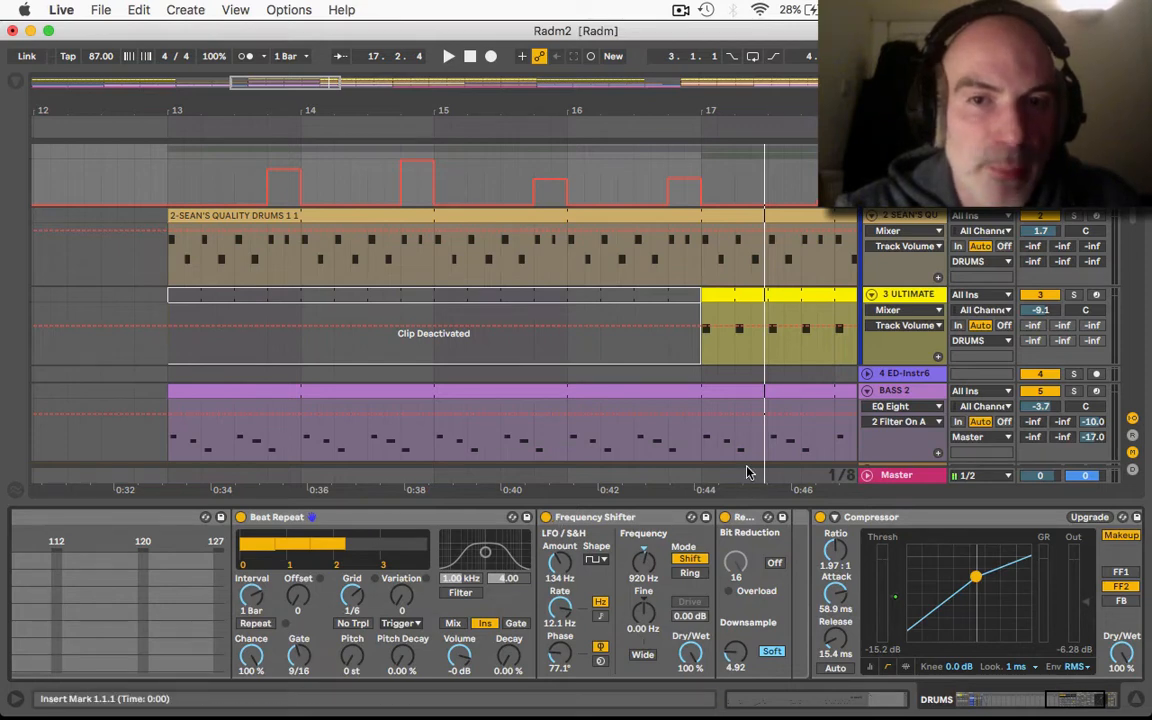
scroll(586, 560, "left", 10)
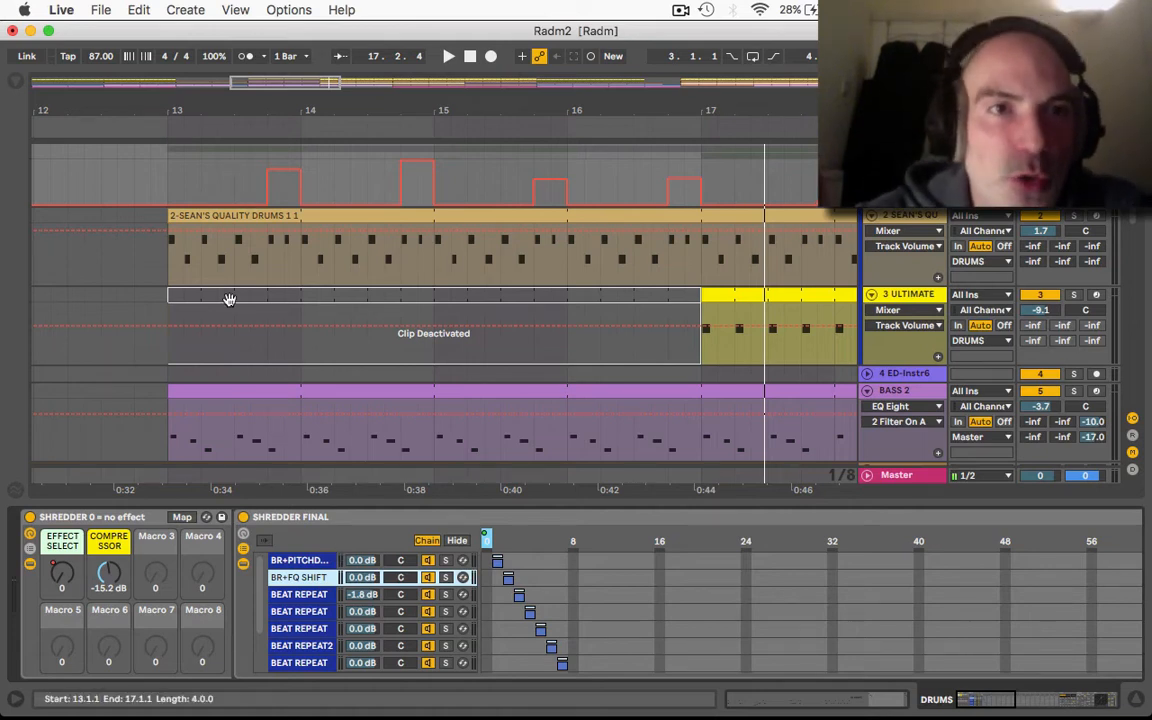
- Play the arrangement from about bar 13 to audition the widened EFFECT SELECT pulses, and stop around bar 17
left_click(161, 126)
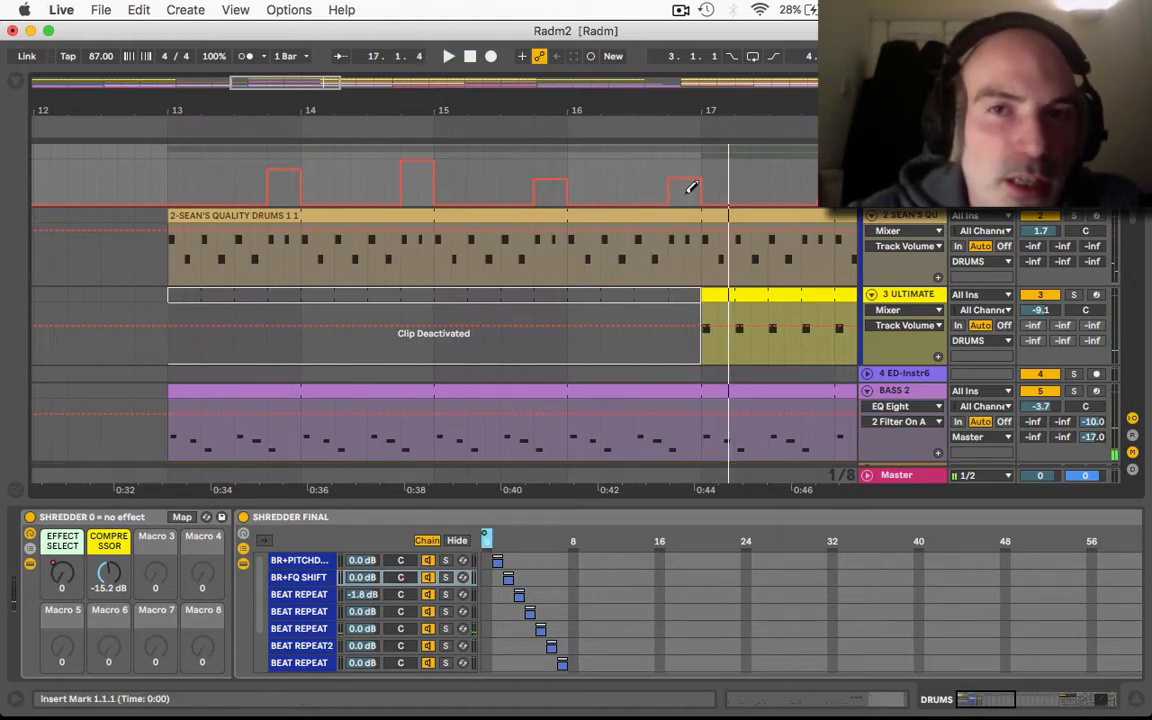
mouse_move(579, 102)
left_mouse_down()
mouse_move(643, 115)
mouse_move(645, 139)
left_mouse_up()
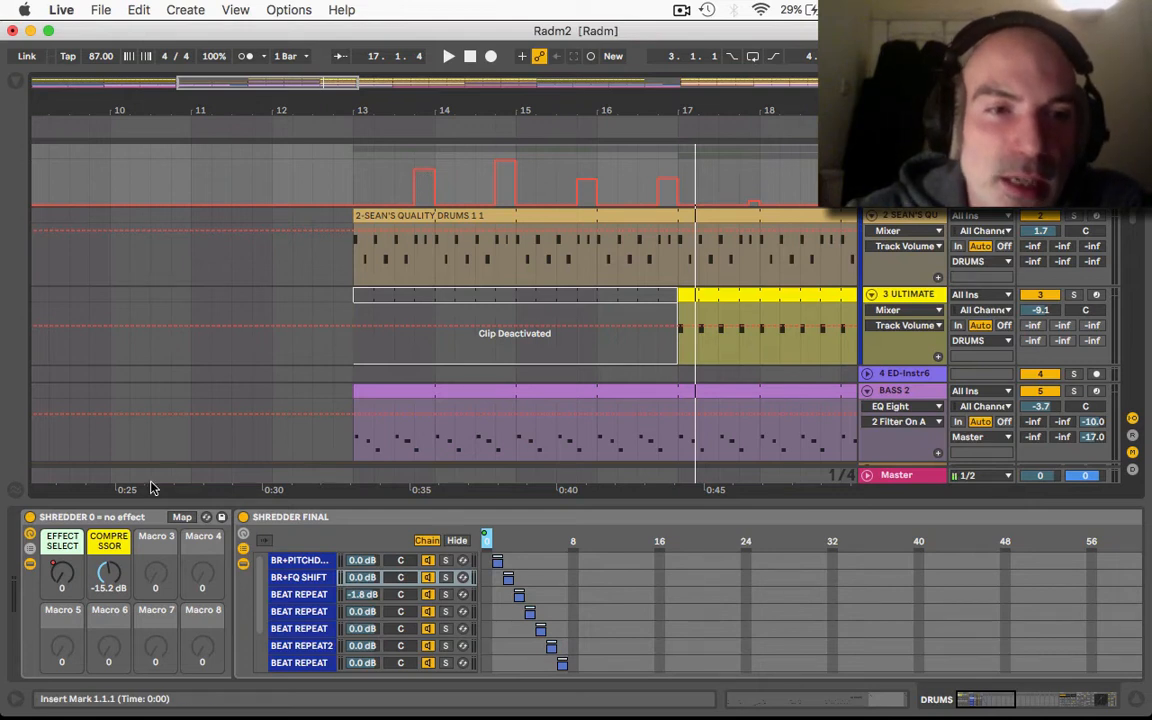
double_click(127, 519)
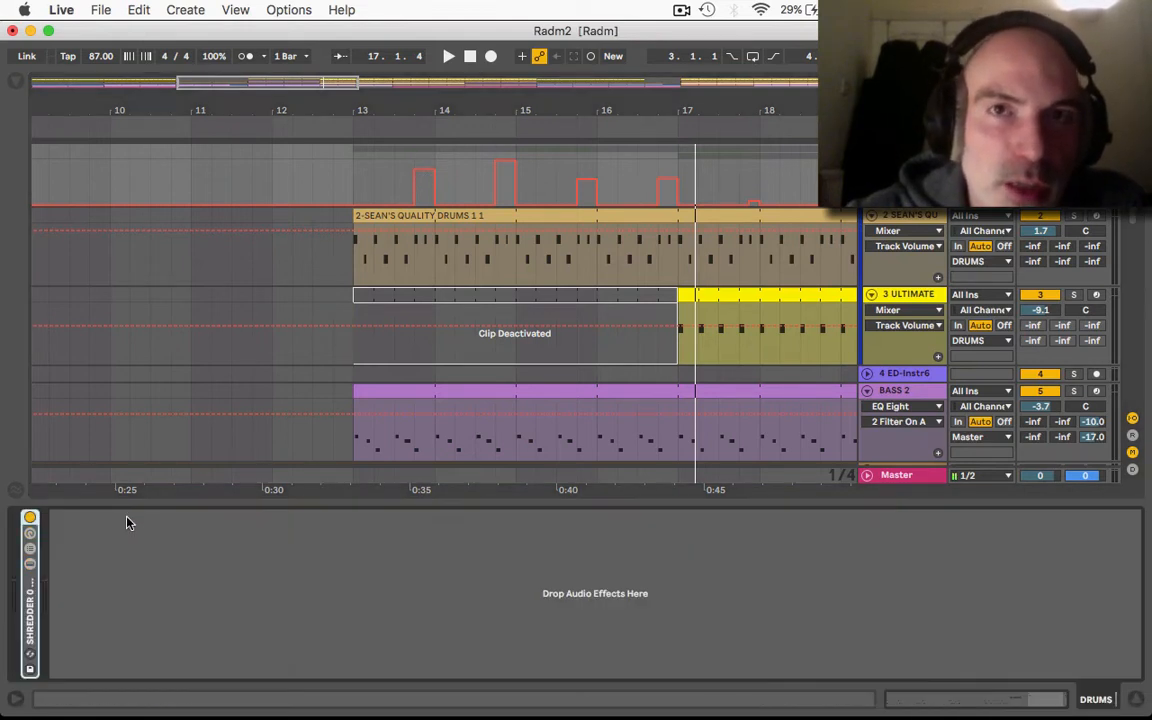
left_click(677, 12)
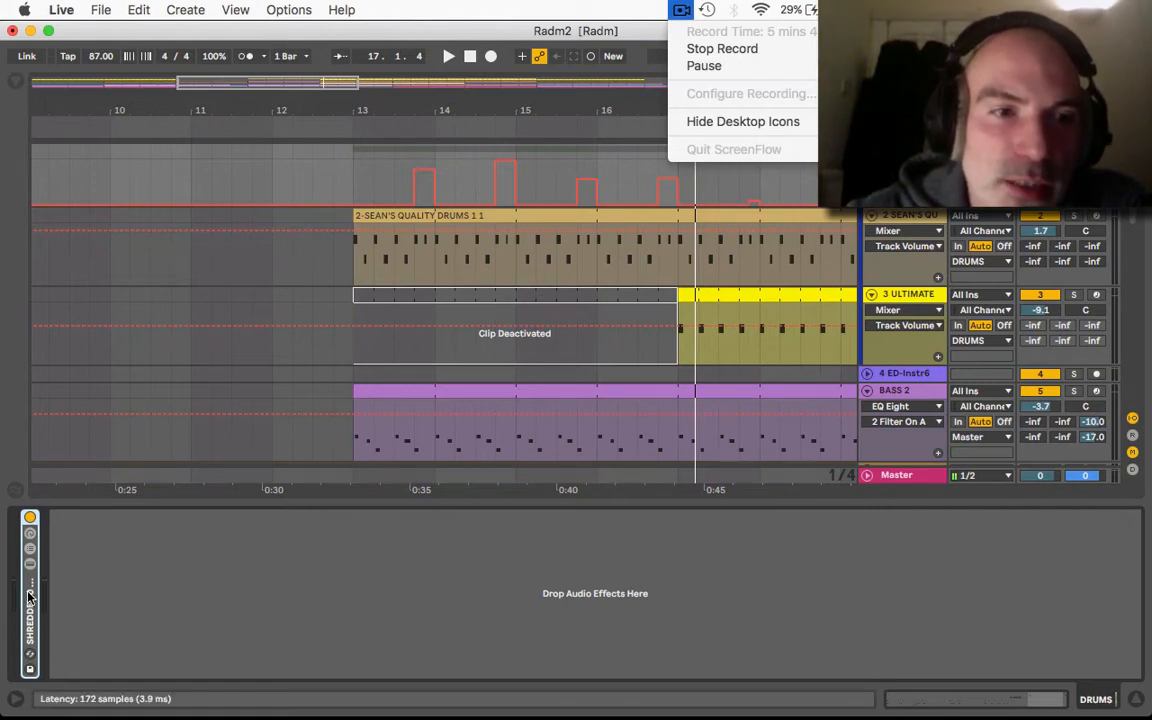
double_click(28, 538)
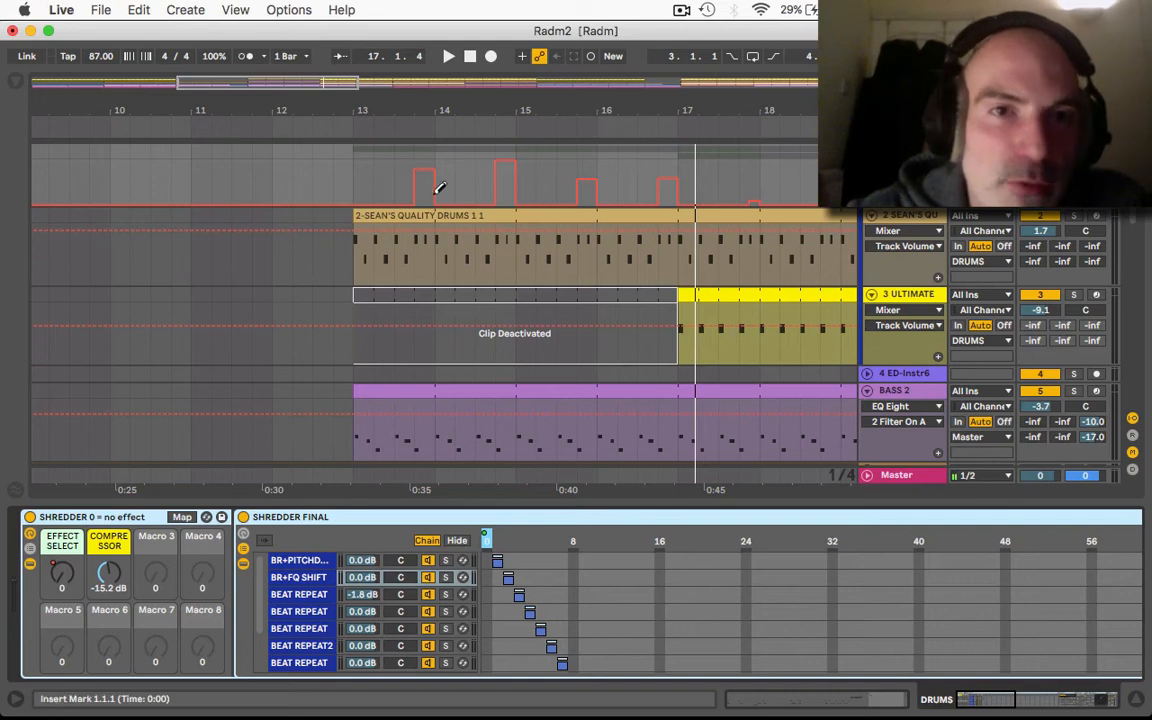
- Erase the EFFECT SELECT pulse at the end of bar 13 and clear the macro's whole automation envelope
mouse_move(434, 193)
left_mouse_down()
mouse_move(434, 249)
mouse_move(434, 205)
left_mouse_up()
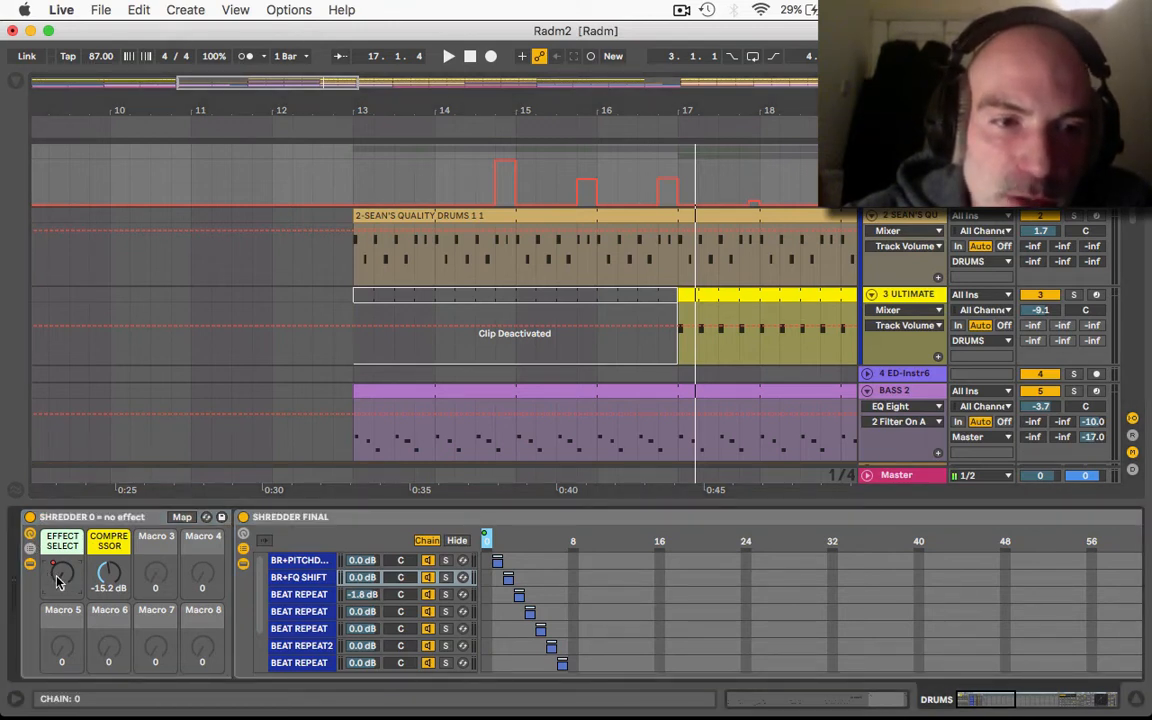
right_click(499, 168)
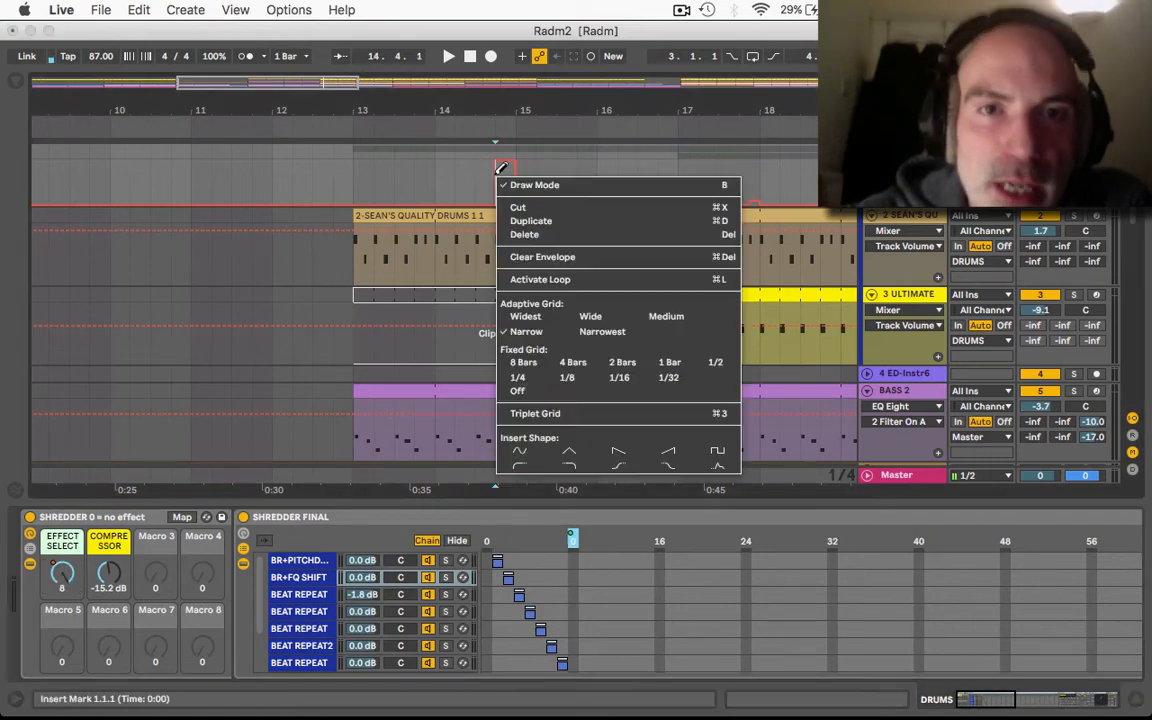
left_click(530, 257)
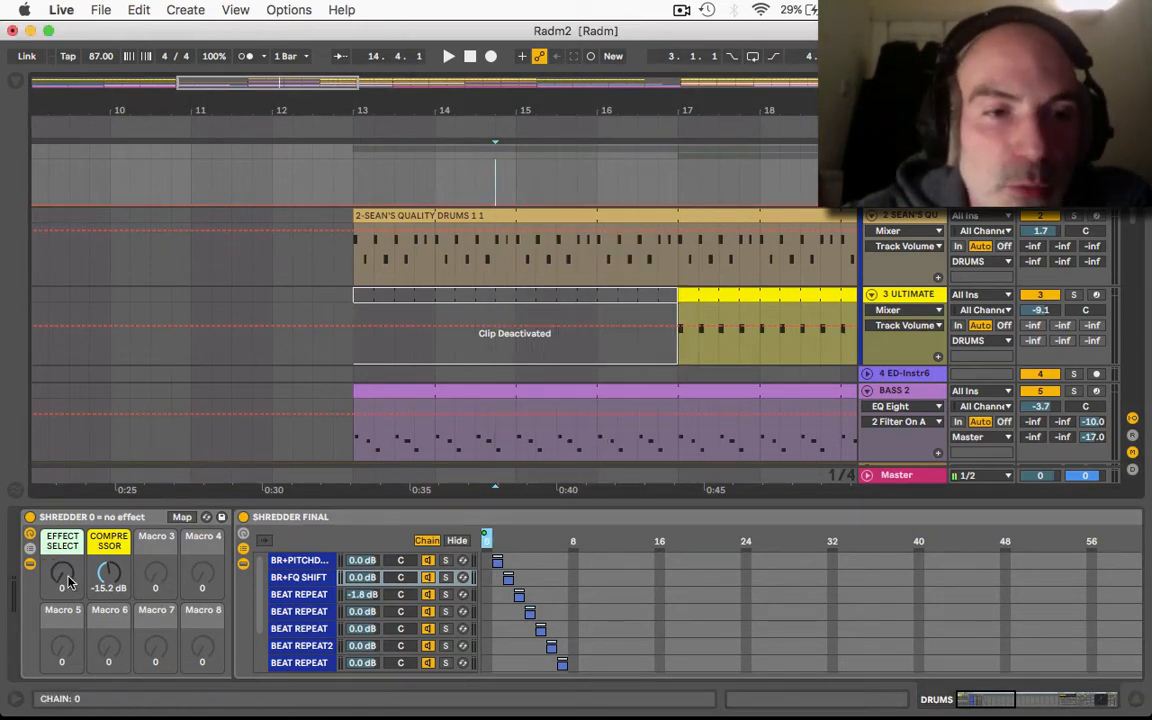
- Edit the MIDI map for the EFFECT SELECT macro, check its note mapping and value range in the mappings list, and leave MIDI mapping
key("super+m")
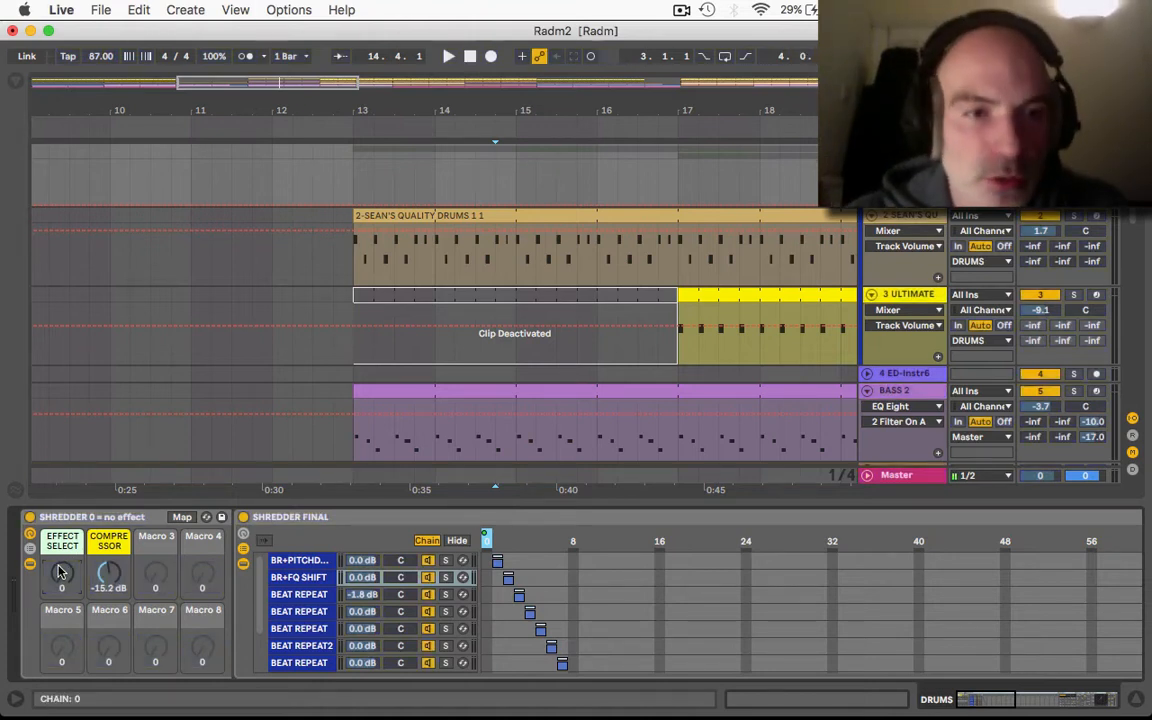
mouse_move(60, 572)
left_mouse_down()
mouse_move(60, 545)
mouse_move(60, 574)
left_mouse_up()
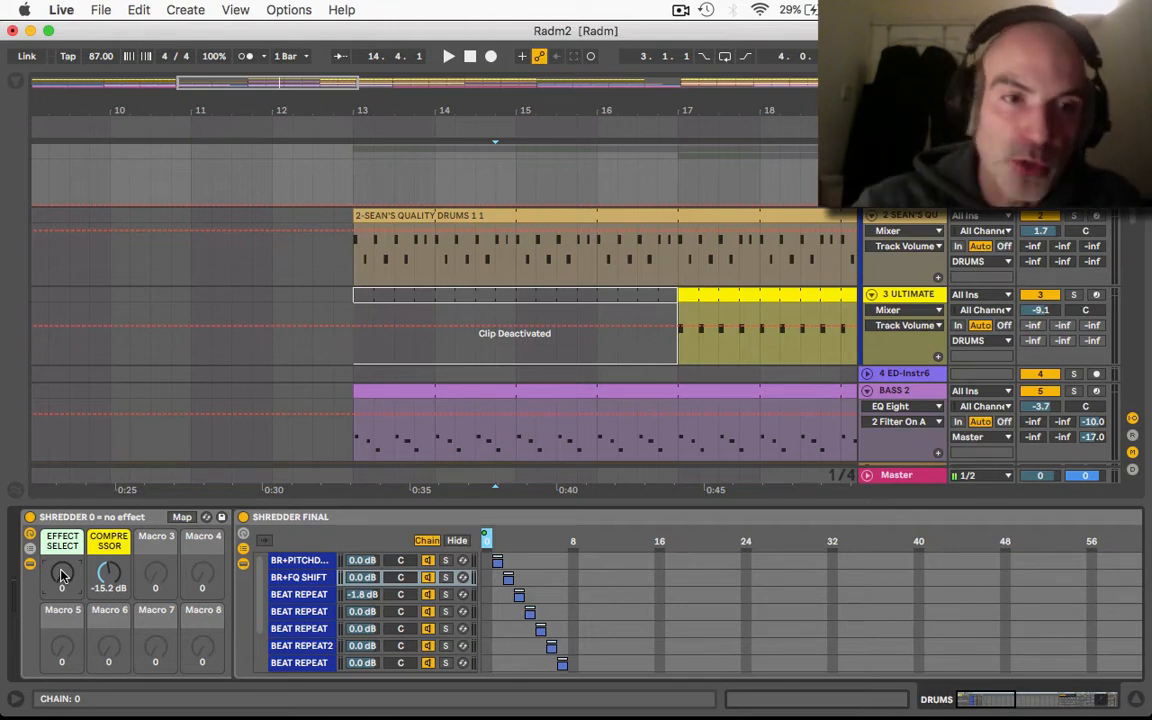
right_click(61, 574)
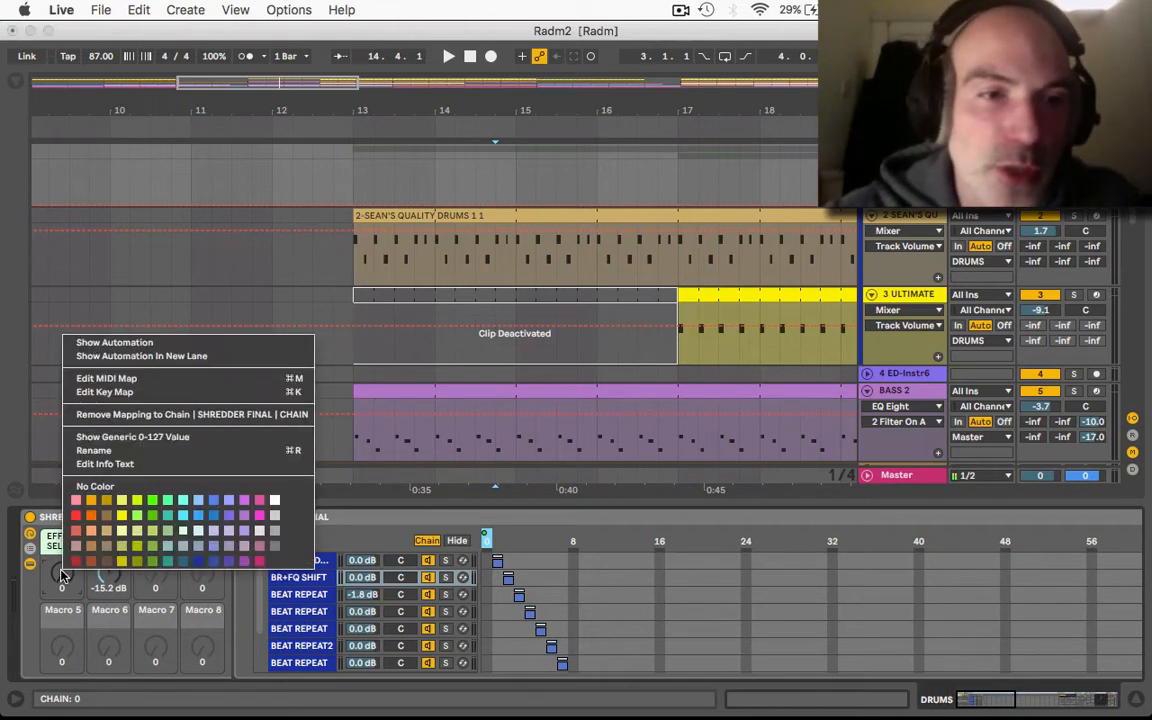
left_click(106, 378)
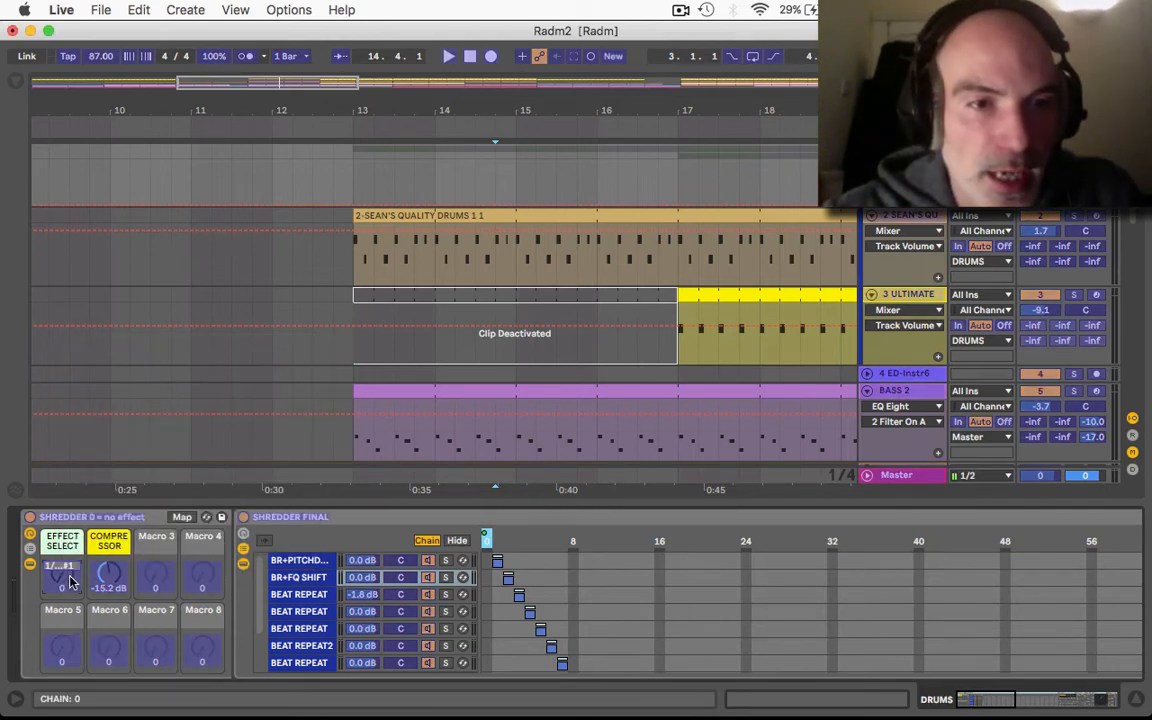
left_click(13, 78)
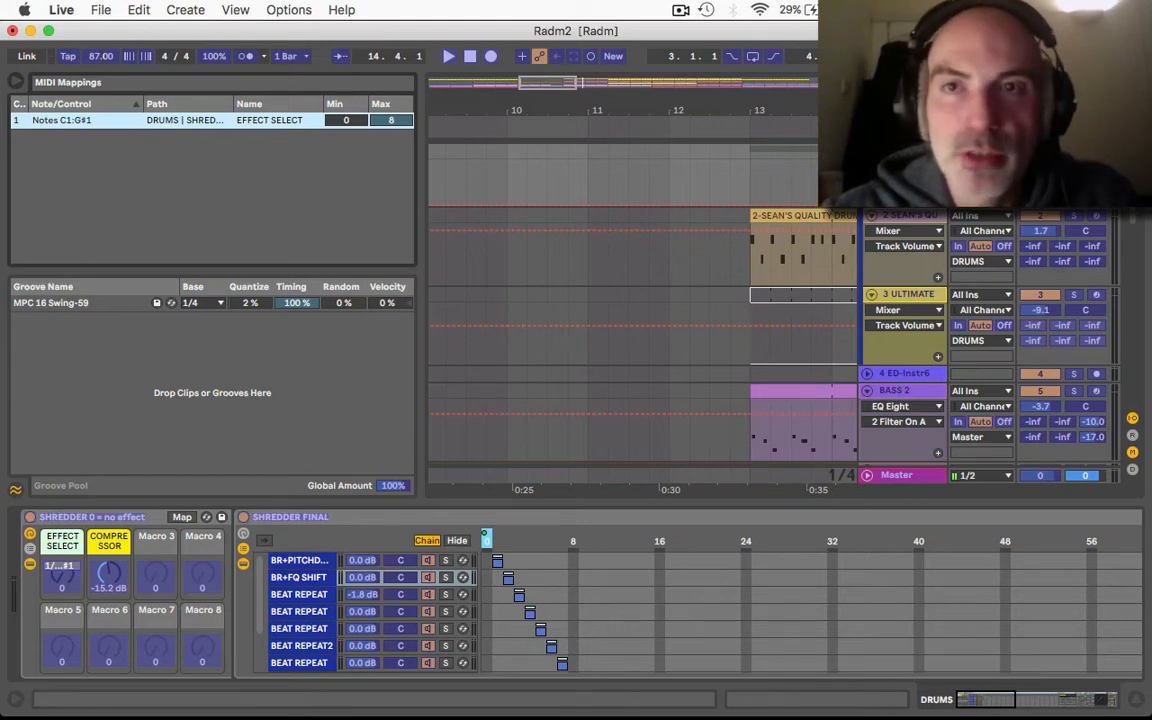
key("super+m")
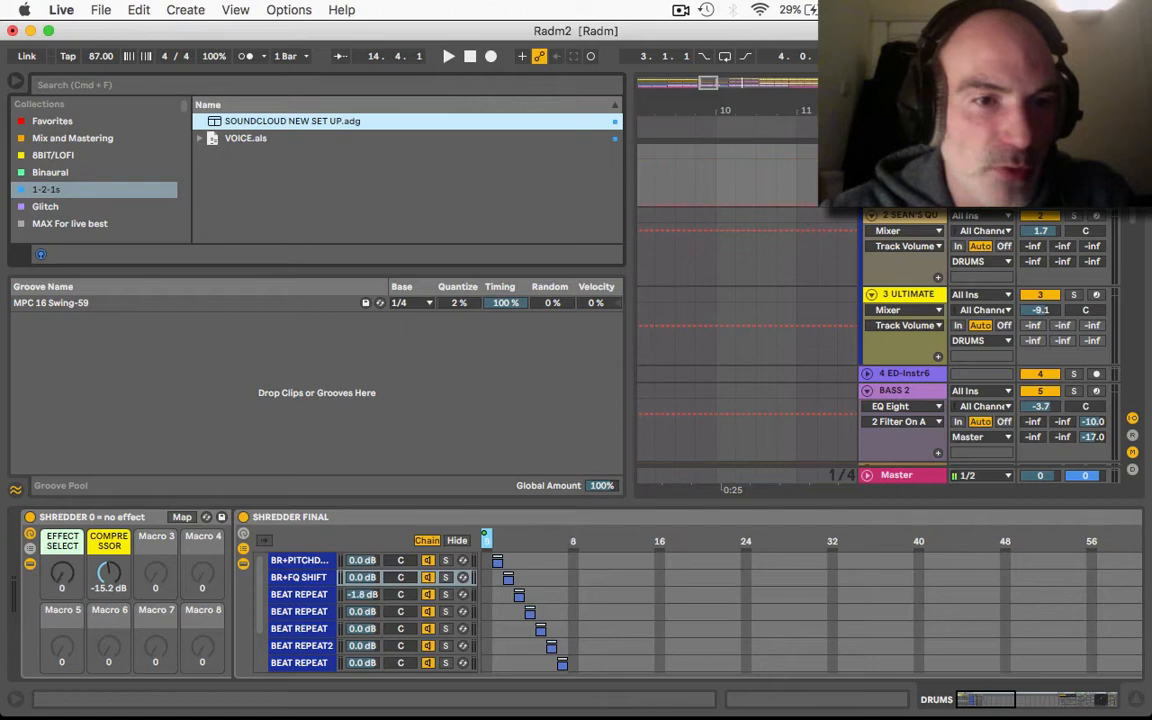
- Record EFFECT SELECT macro moves as automation on the DRUMS track, playing from bar 12 to about bar 19
key("ctrl+Up")
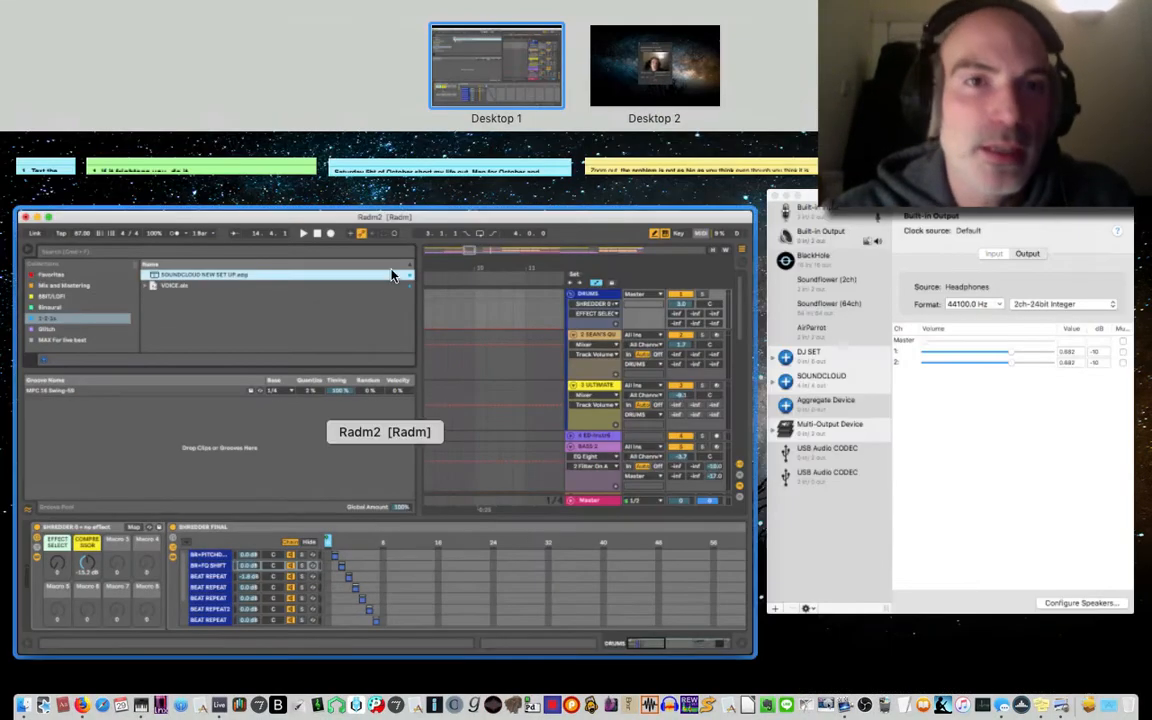
left_click(398, 314)
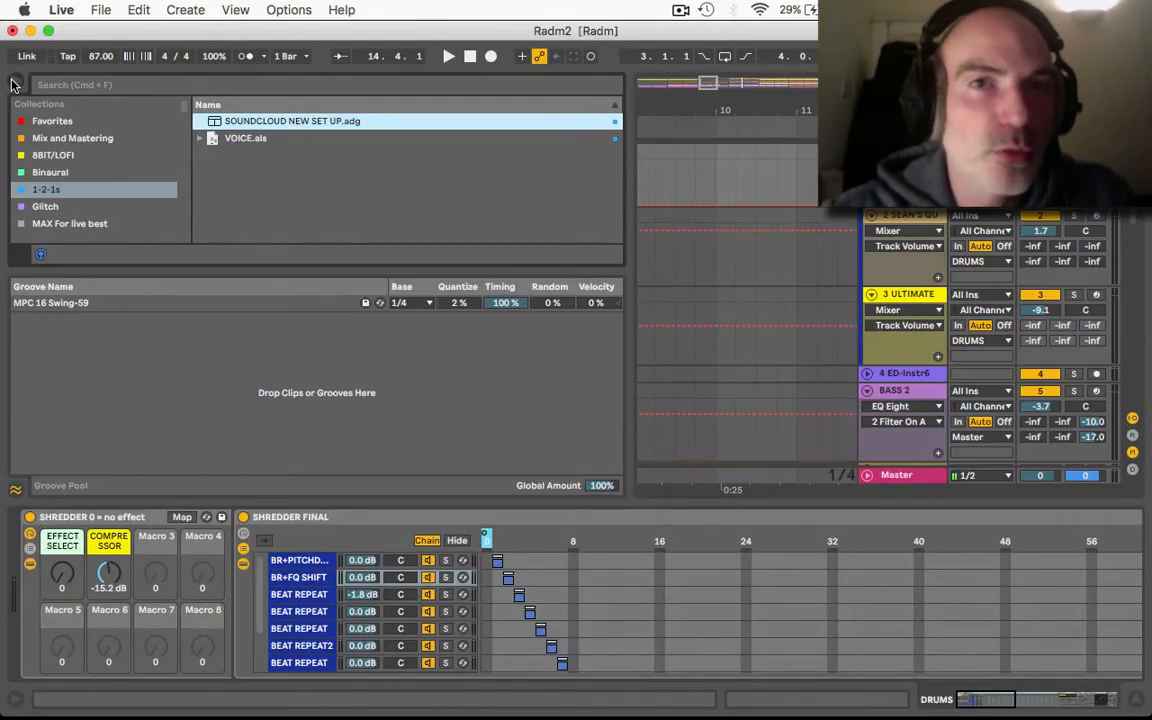
left_click(15, 82)
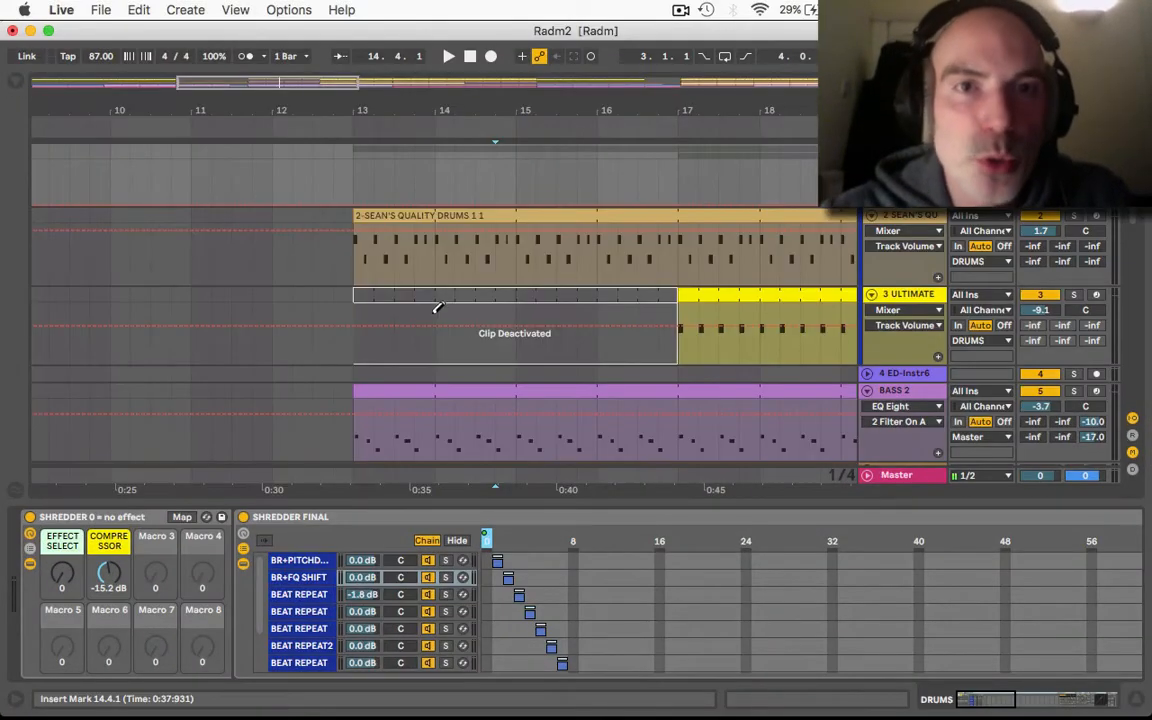
left_click(271, 126)
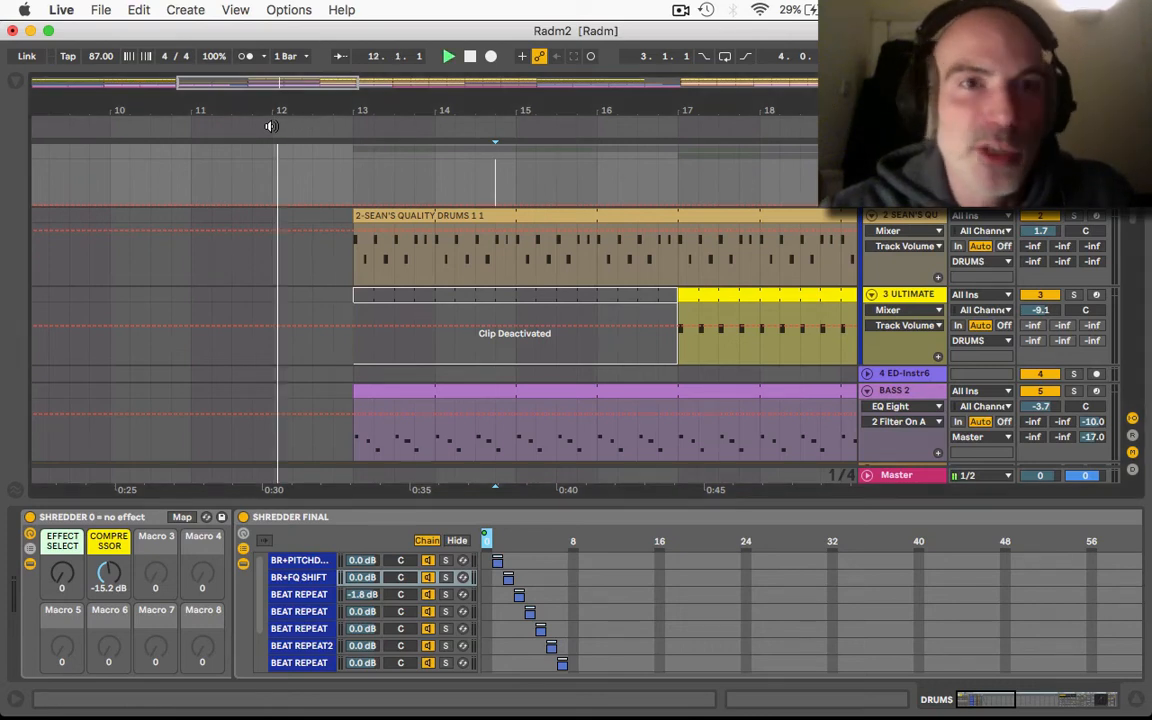
left_click(491, 56)
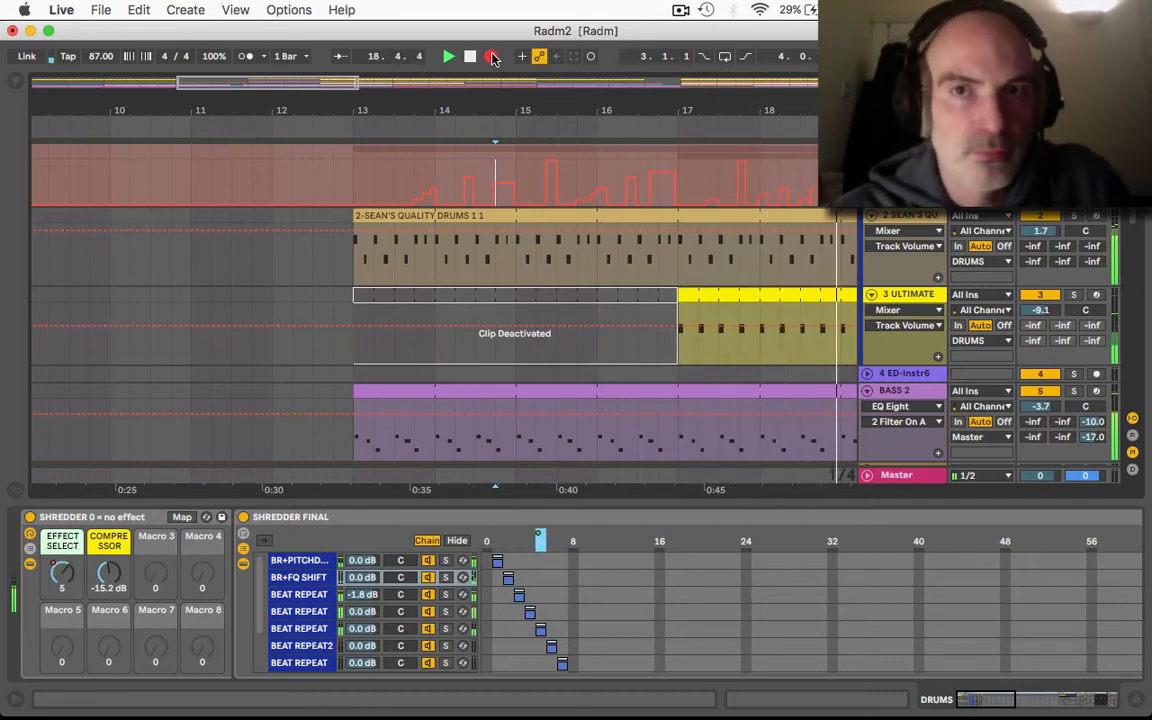
left_click(492, 57)
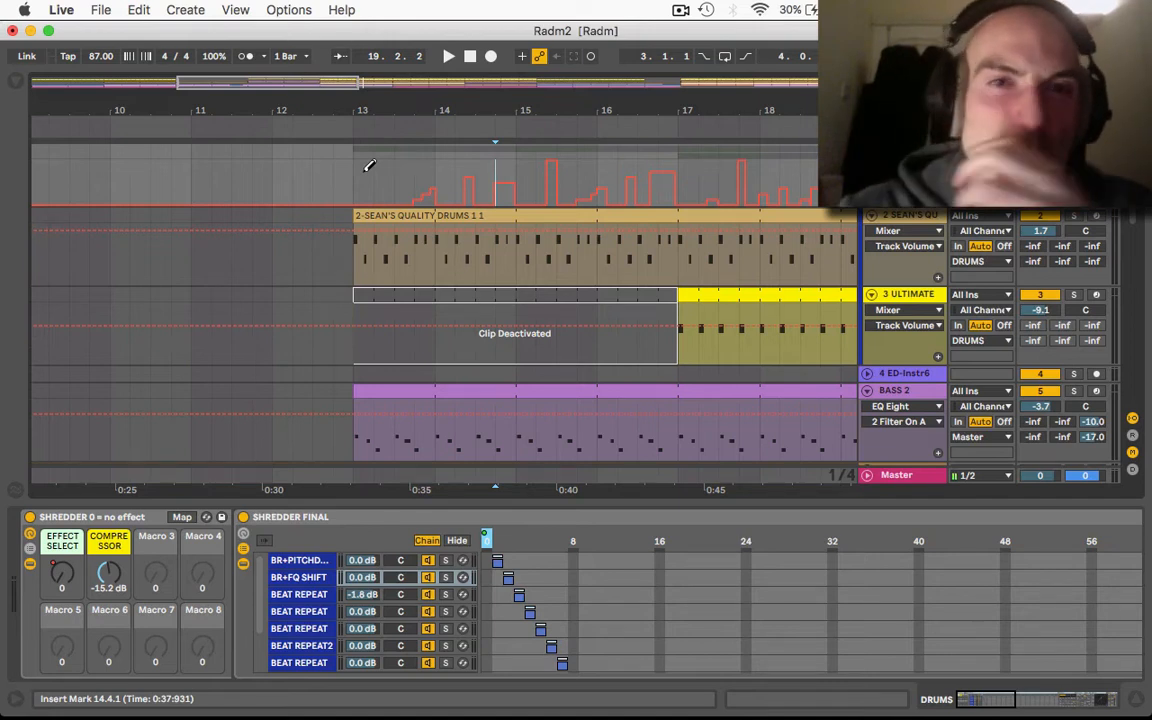
left_click(679, 12)
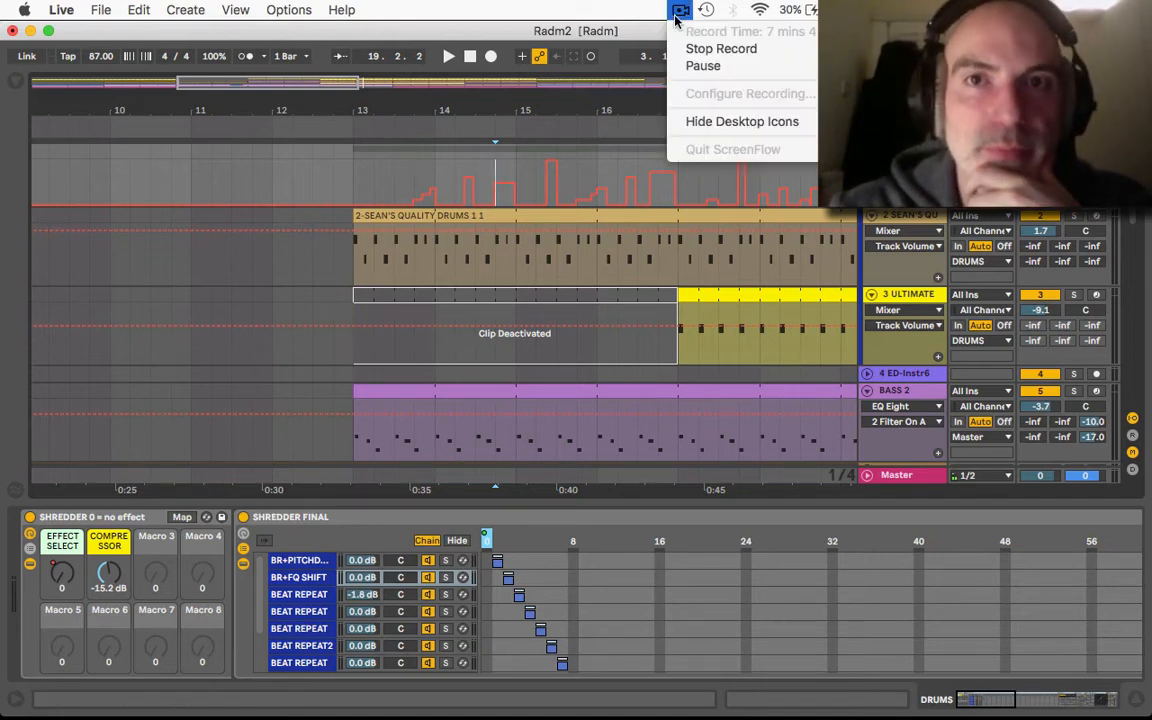
left_click(700, 67)
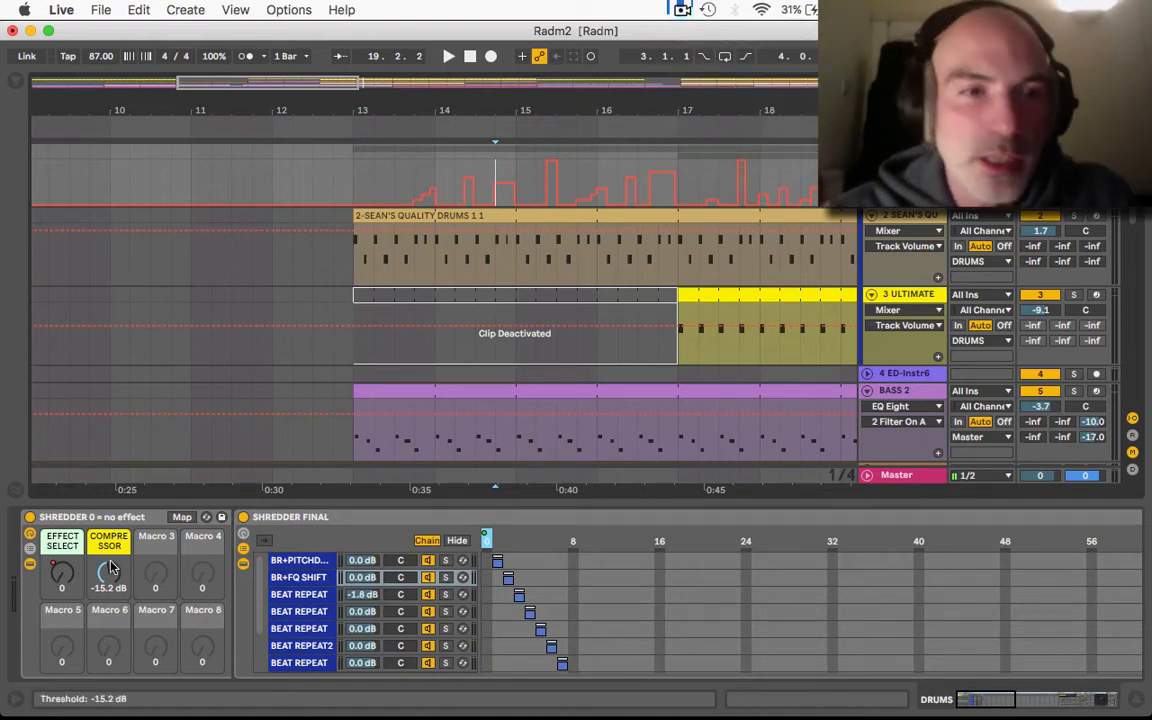
- Switch off the SHREDDER rack on the DRUMS track and collapse it
left_click(31, 517)
left_click(62, 518)
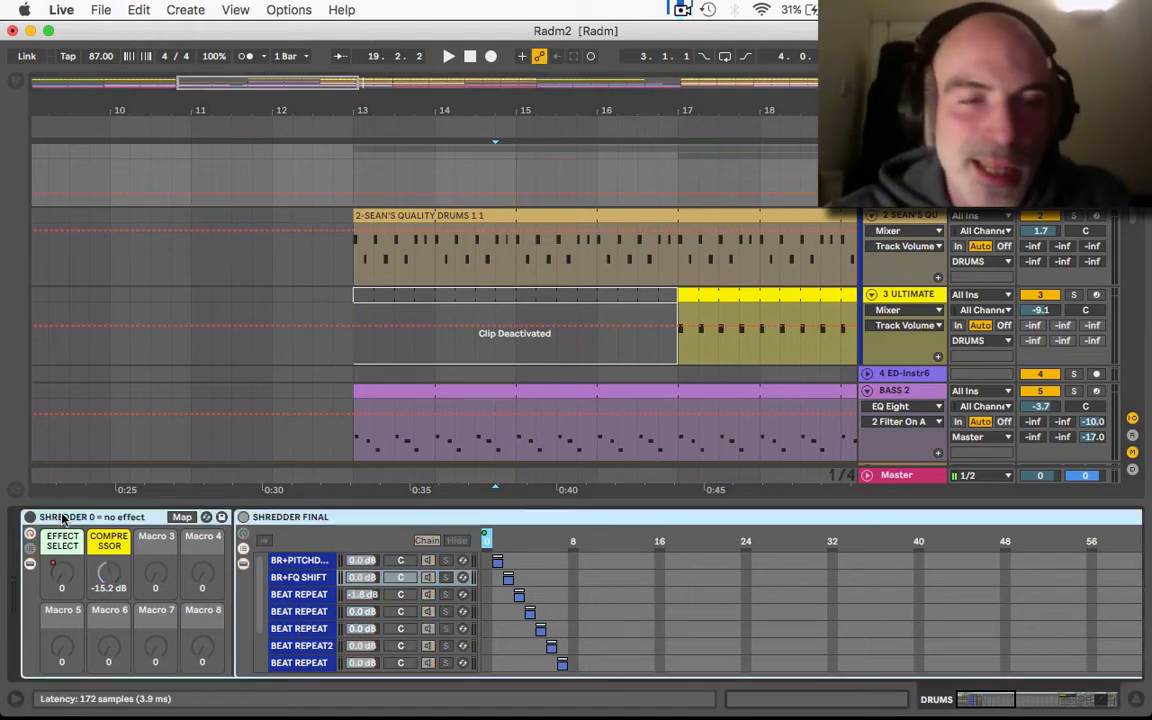
double_click(62, 518)
- Find Resonators among the audio effects and add it to the DRUMS track after the collapsed SHREDDER rack
left_click(17, 81)
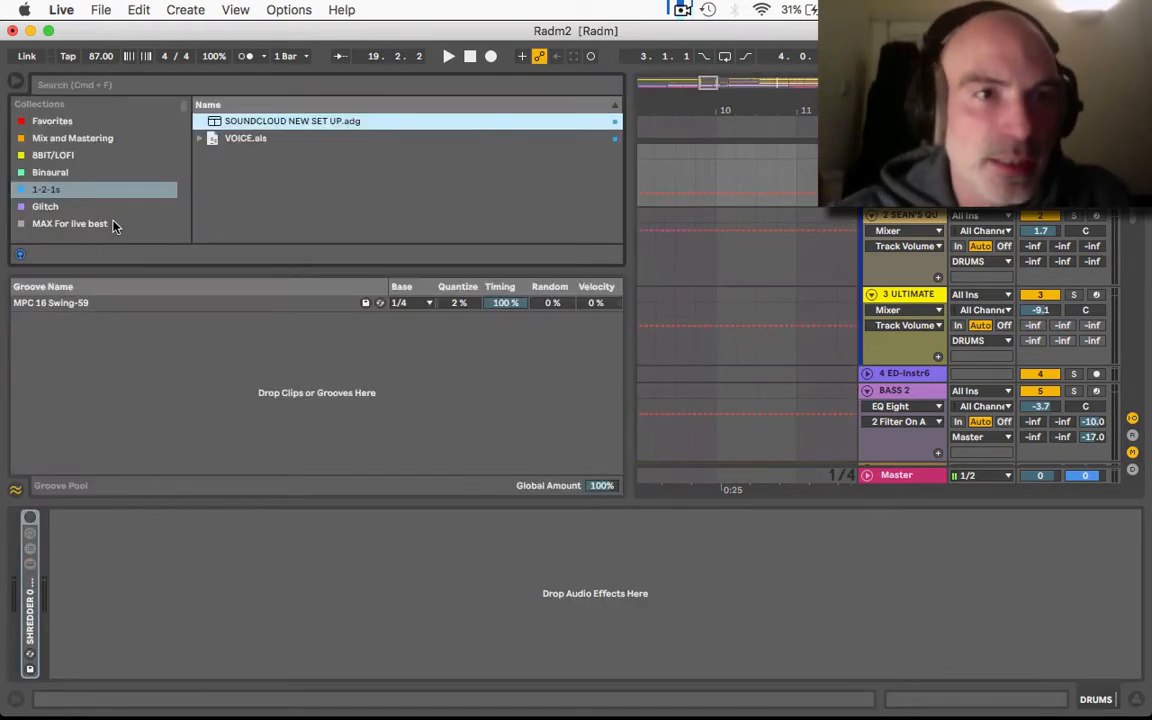
scroll(48, 153, "up", 5)
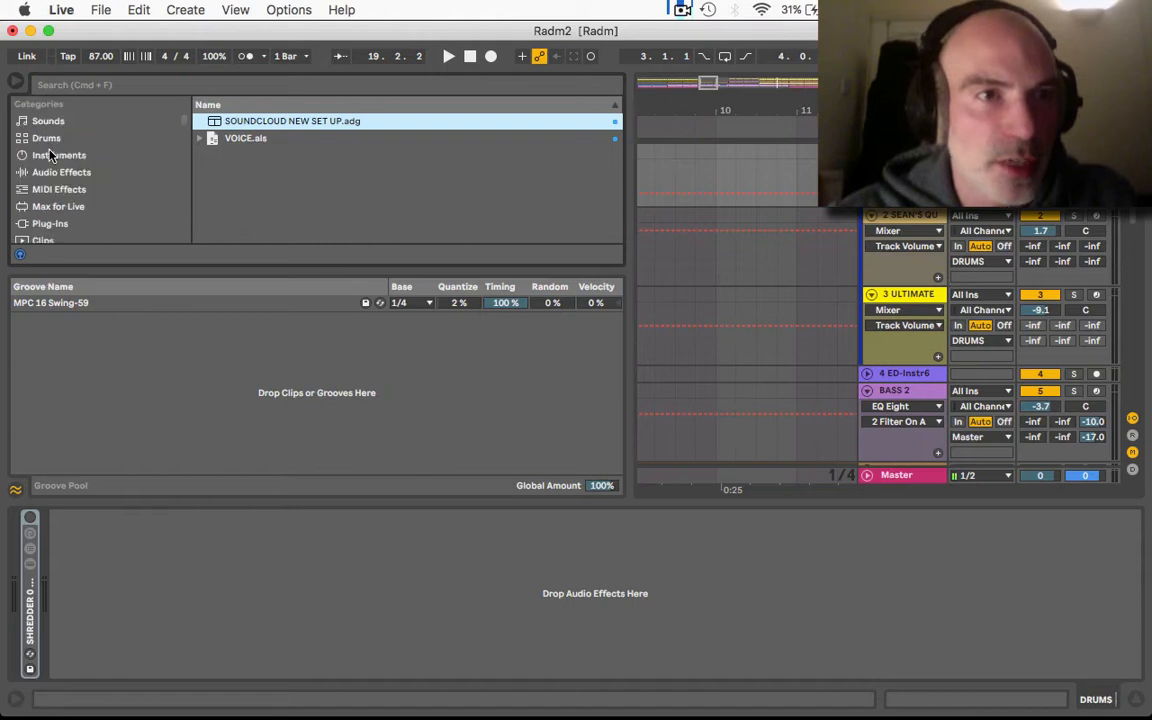
left_click(52, 143)
left_click(54, 161)
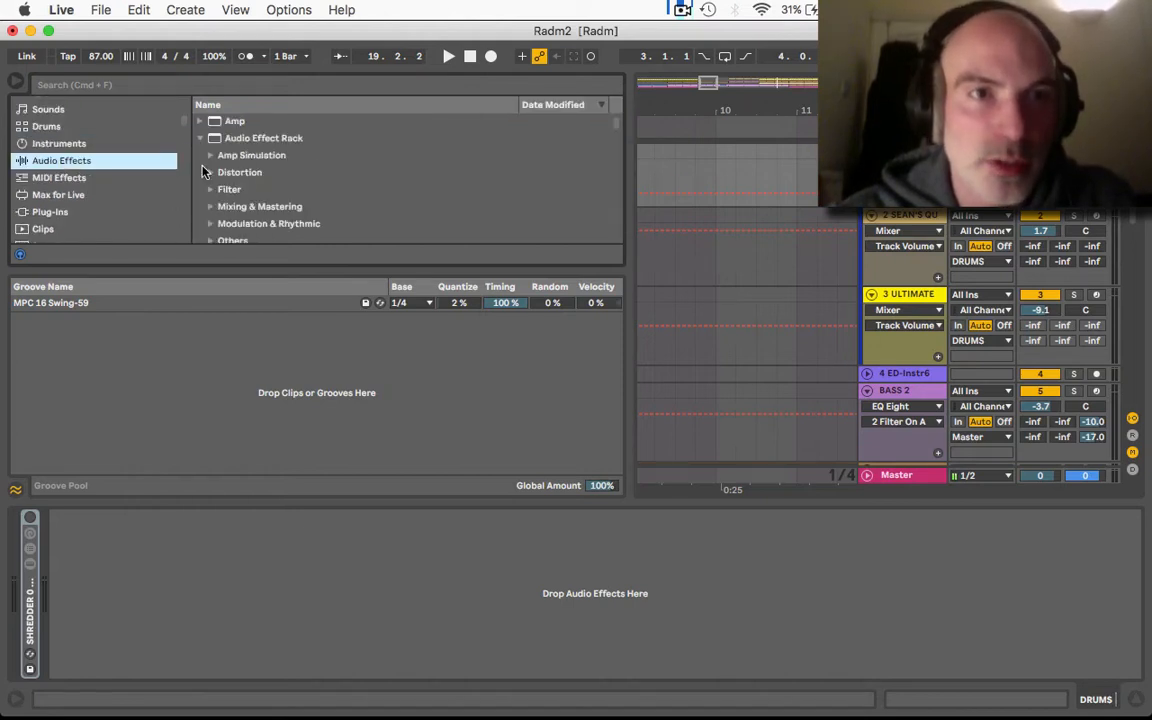
left_click(200, 138)
scroll(290, 213, "down", 5)
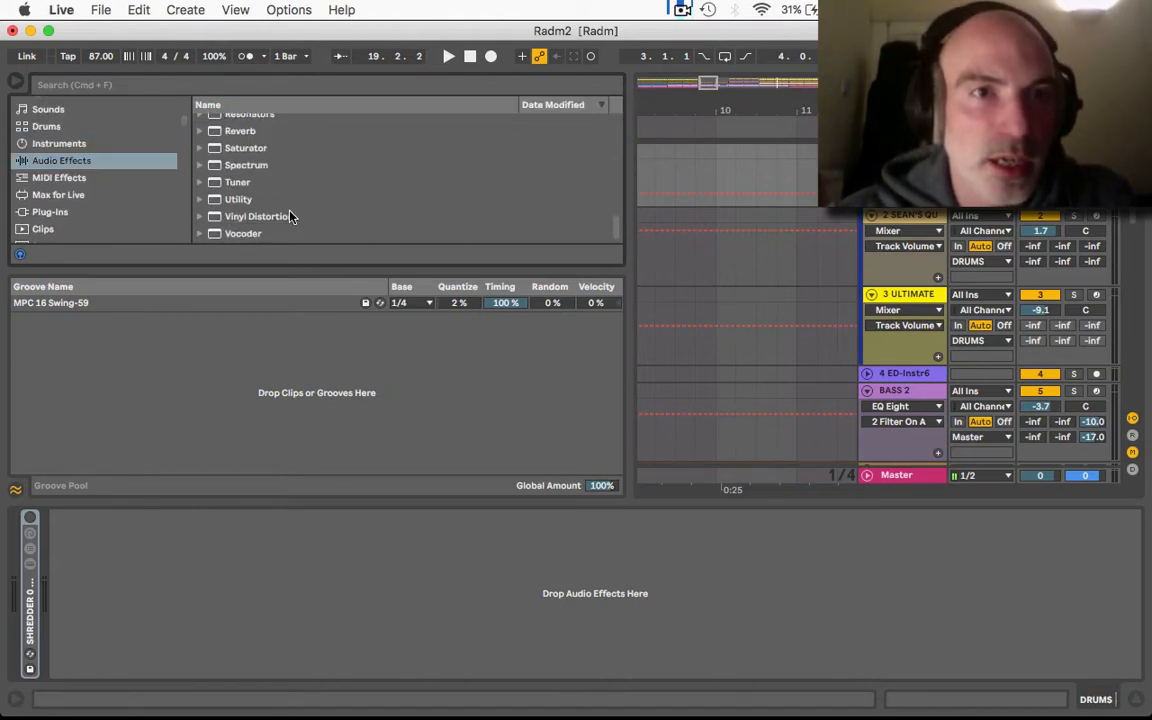
left_click_drag(249, 163, 150, 572)
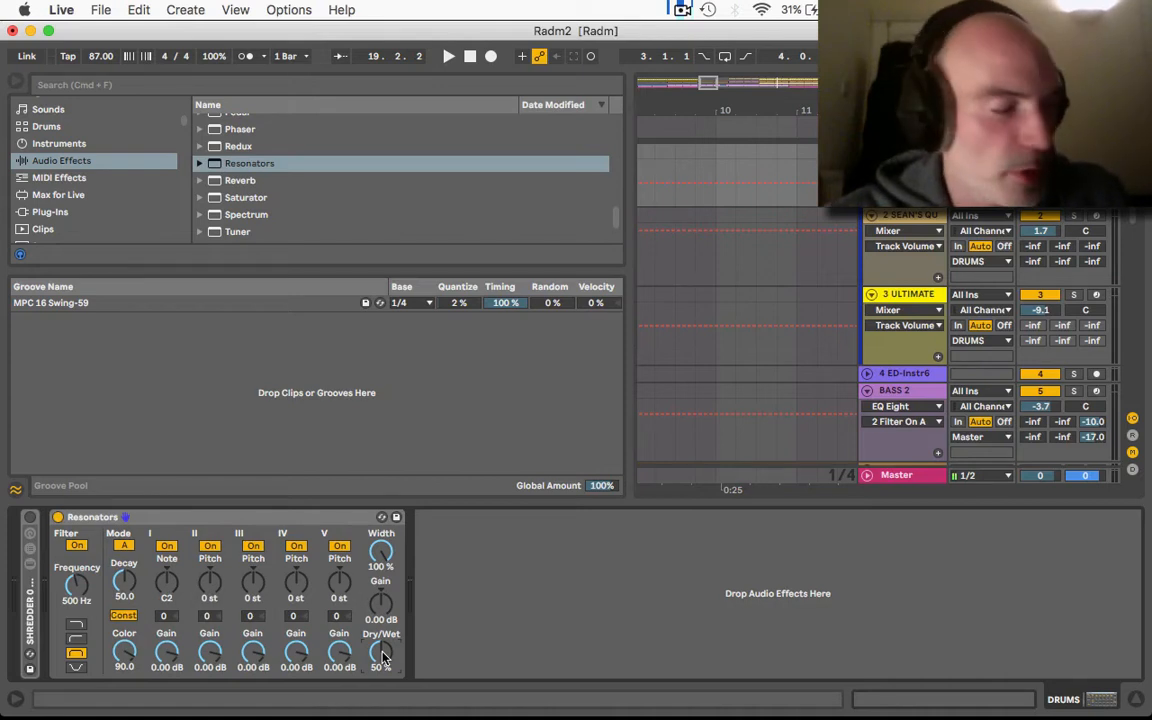
- Set the Resonators Dry/Wet to 0% and map it to MIDI note C3
left_click_drag(383, 657, 383, 700)
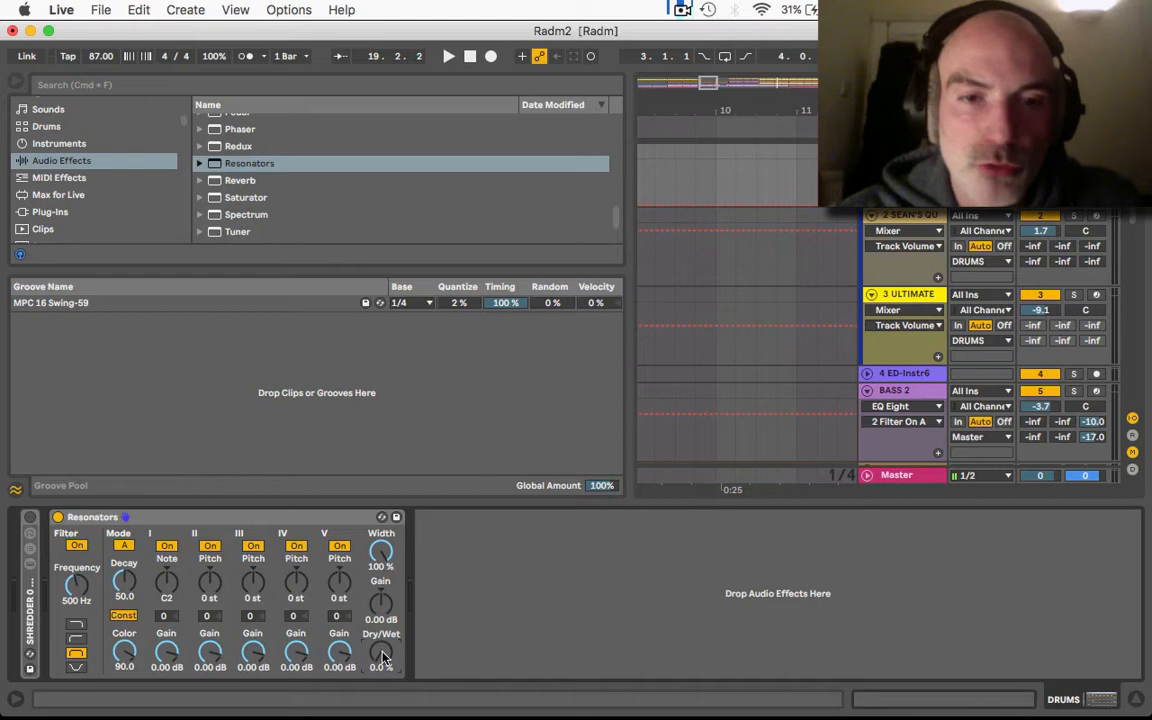
right_click(383, 657)
left_click(408, 629)
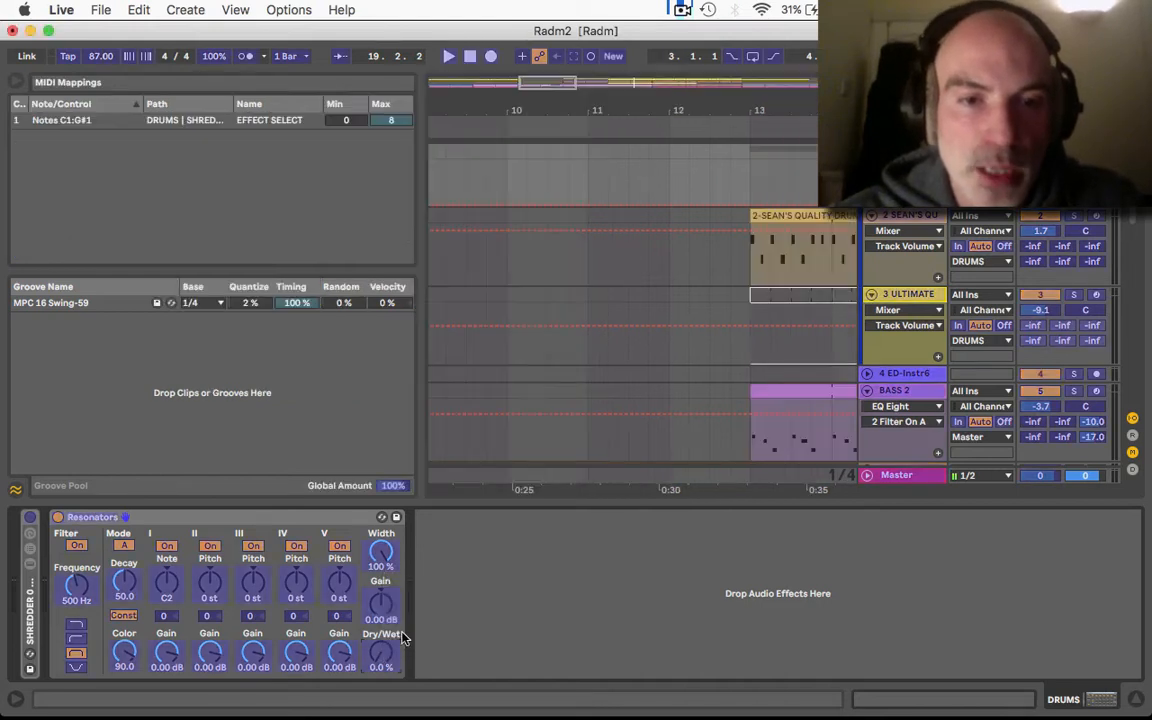
left_click(381, 651)
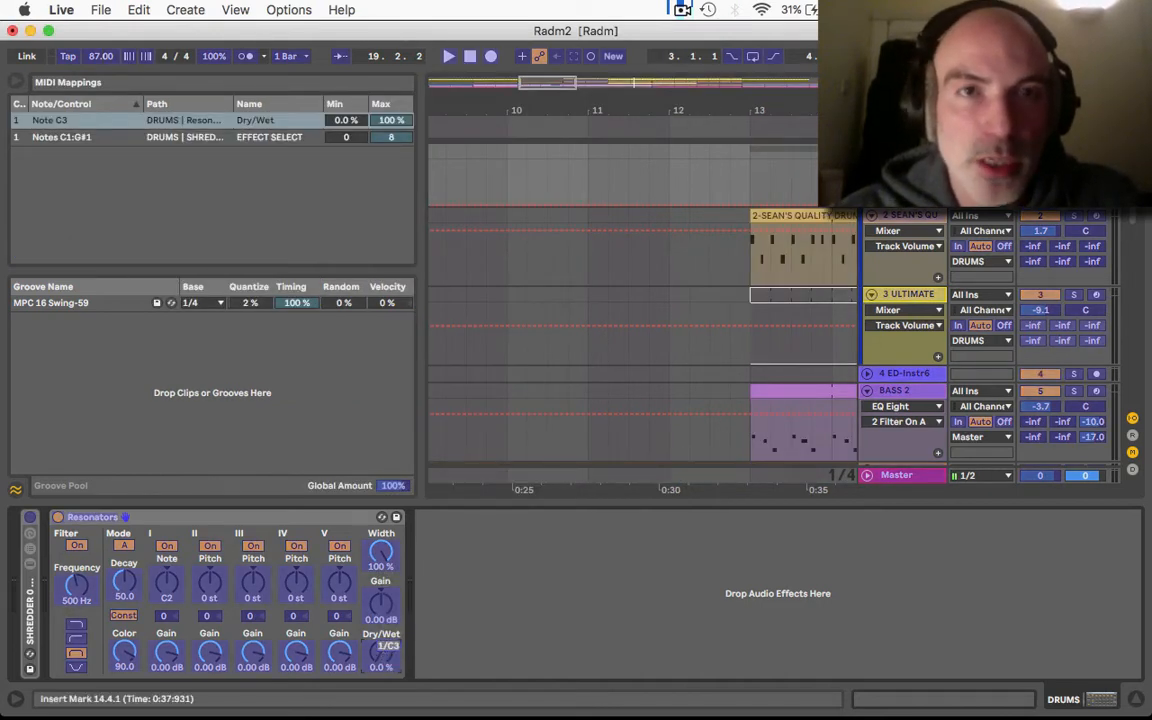
key("super+m")
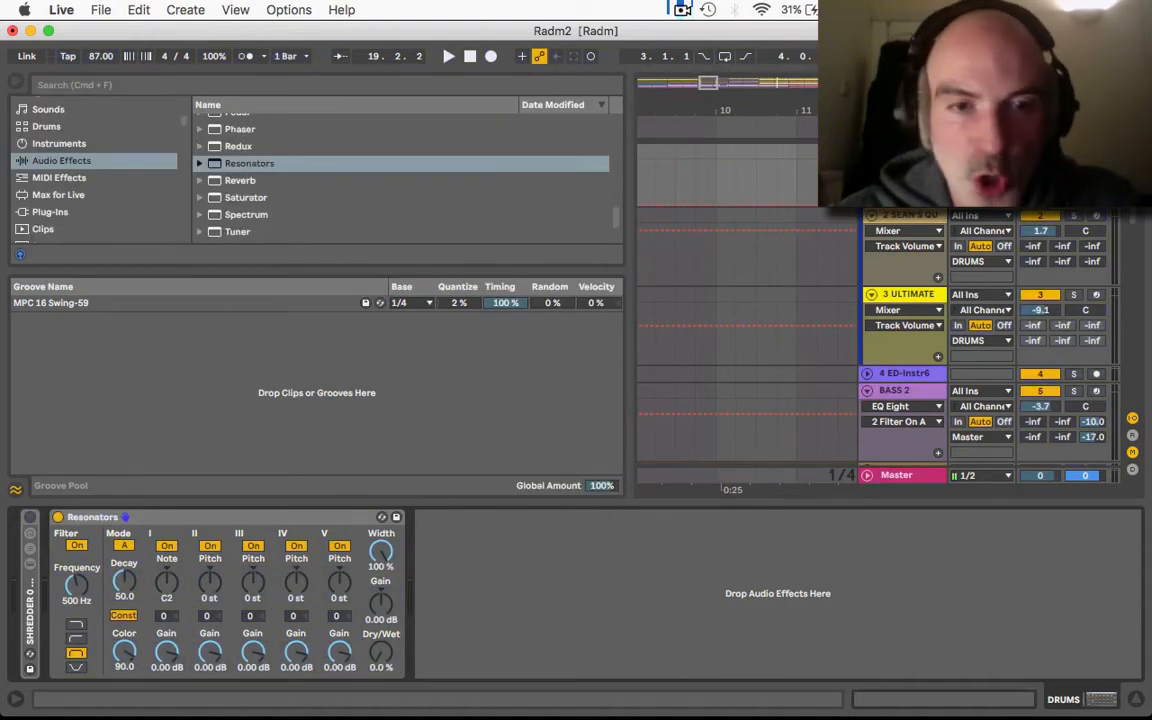
- Map the Note of resonator I to the MIDI note range E4 to D#6, replacing a first E4 to E5 mapping
right_click(170, 585)
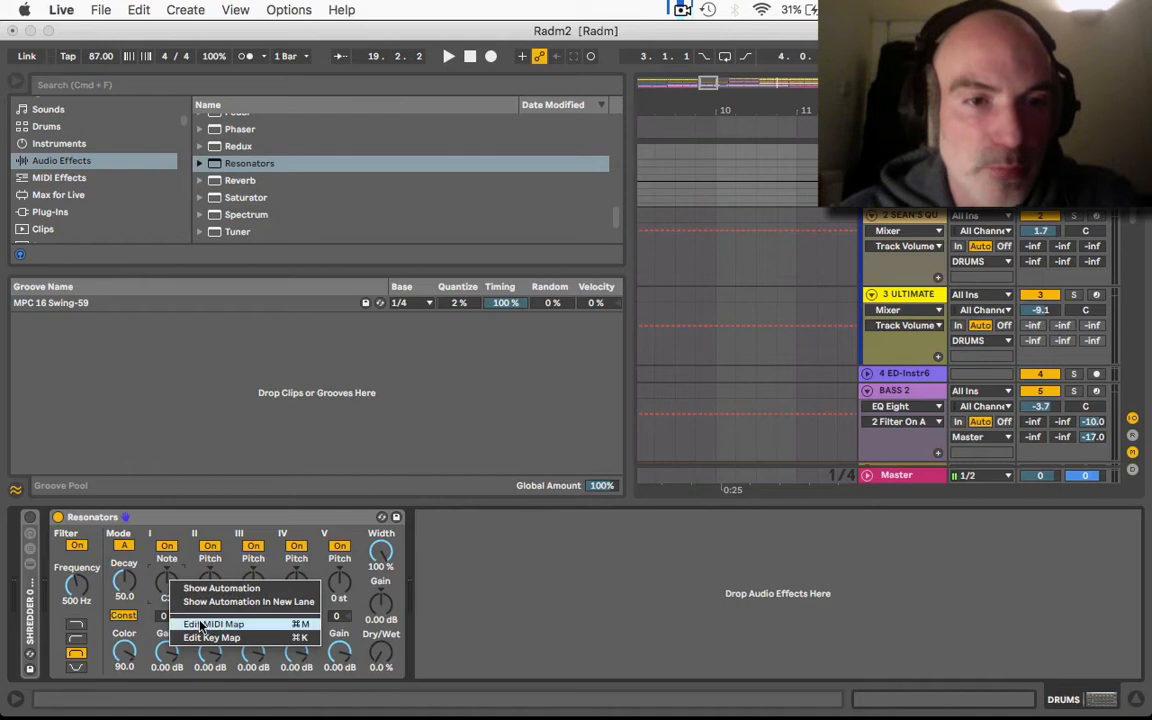
left_click(178, 619)
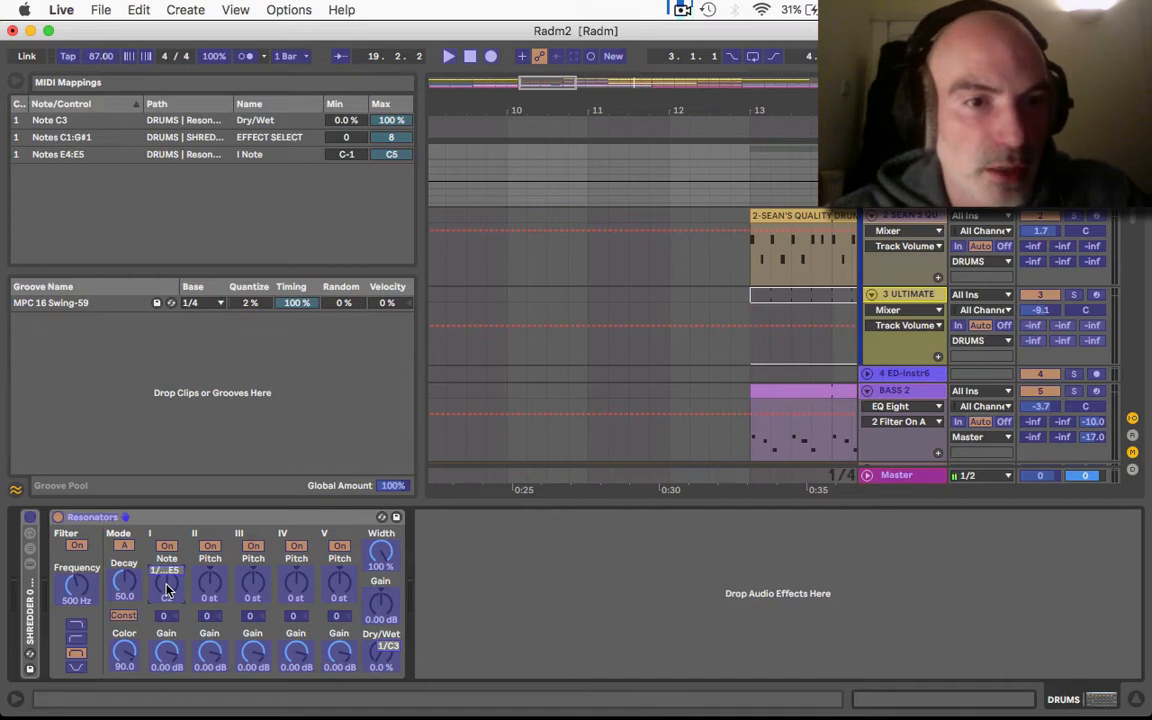
key("Delete")
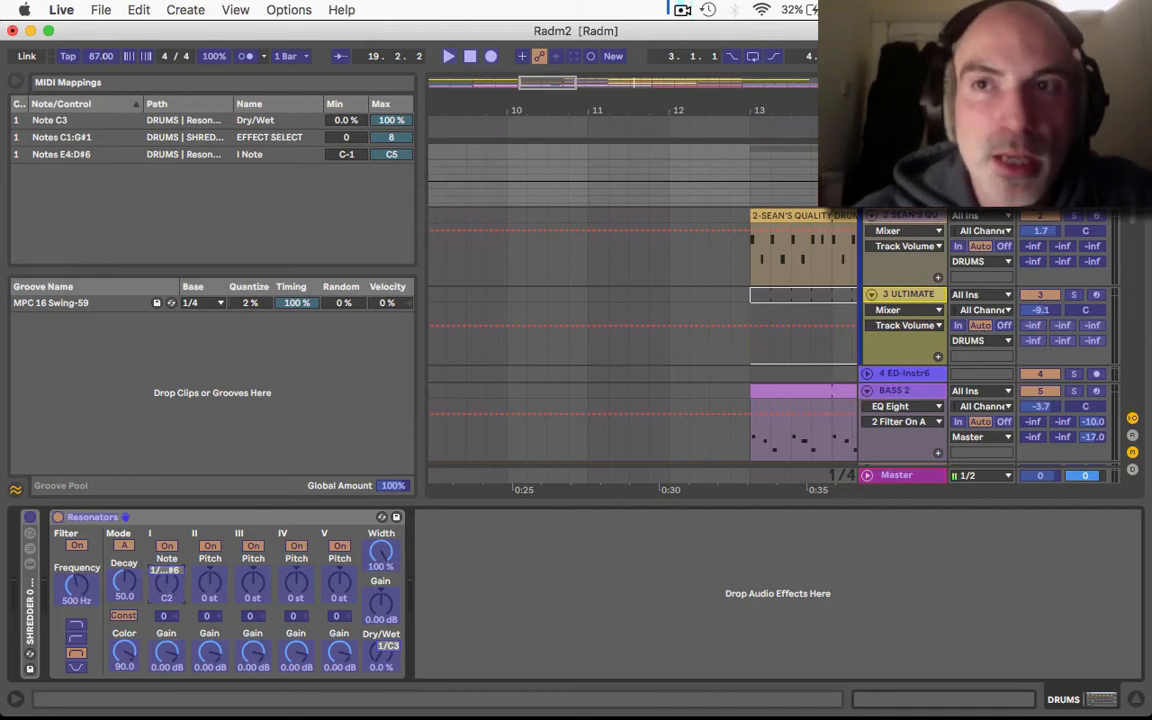
key("super+m")
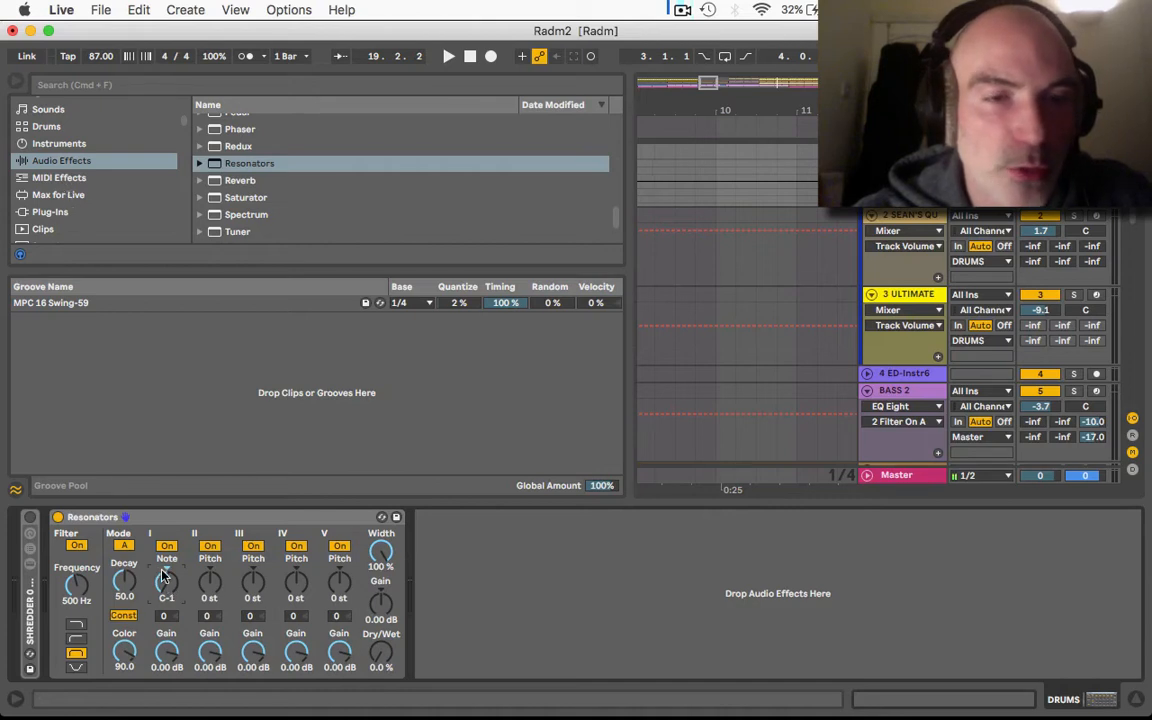
- Limit the I Note mapping to a minimum of C1 and a maximum of C3, and leave MIDI mapping
key("super+m")
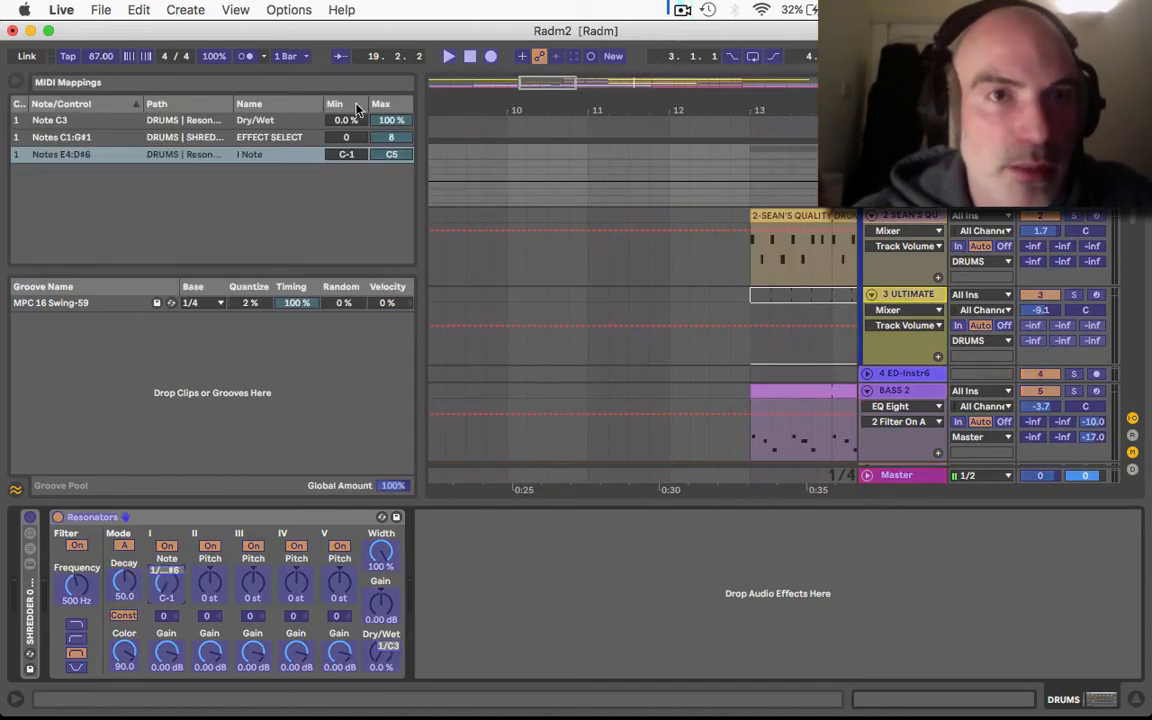
left_click(346, 157)
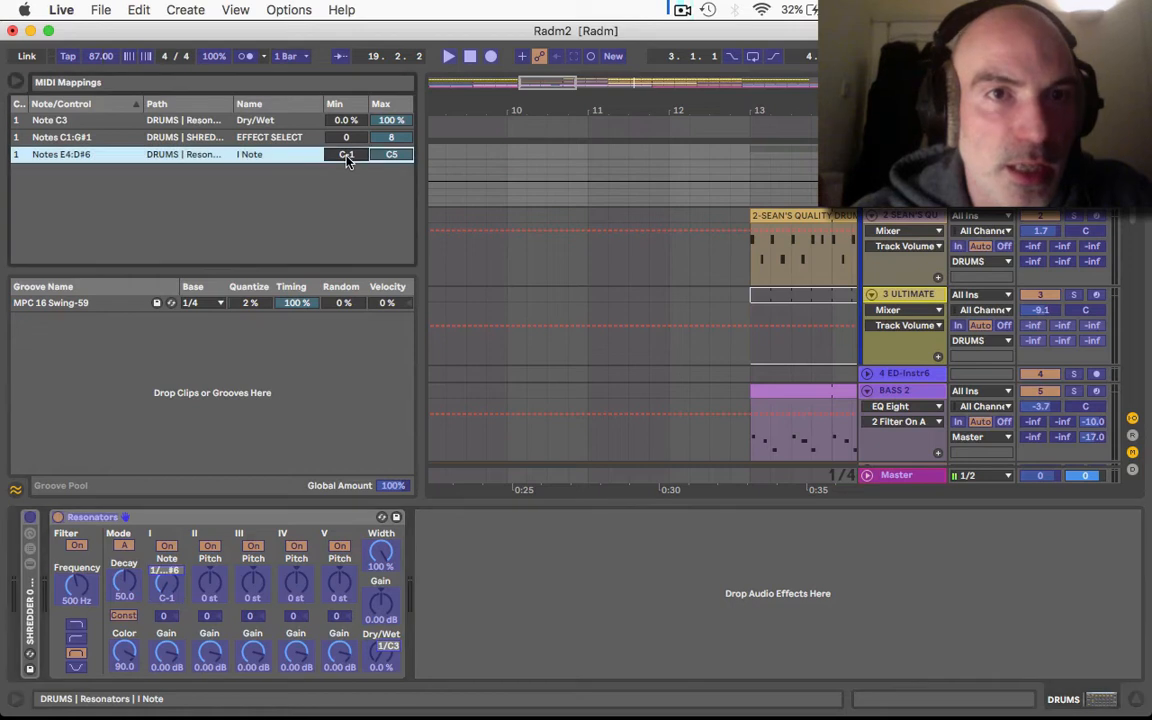
left_click_drag(346, 157, 346, 127)
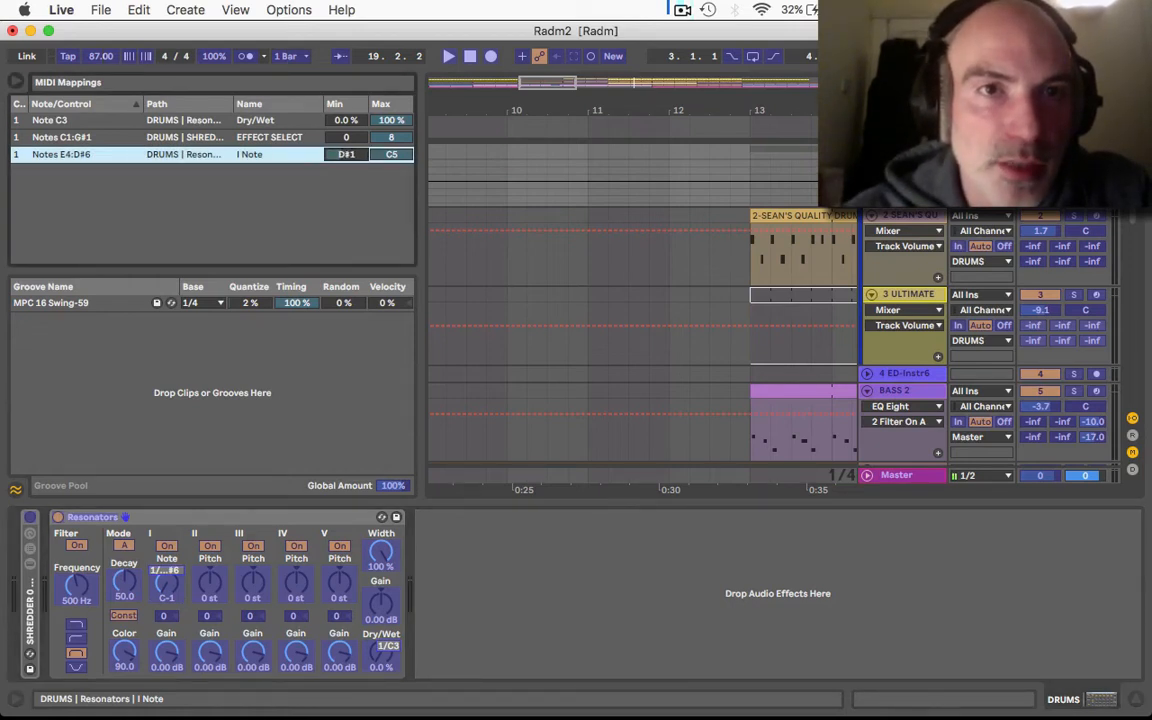
left_click_drag(389, 156, 389, 195)
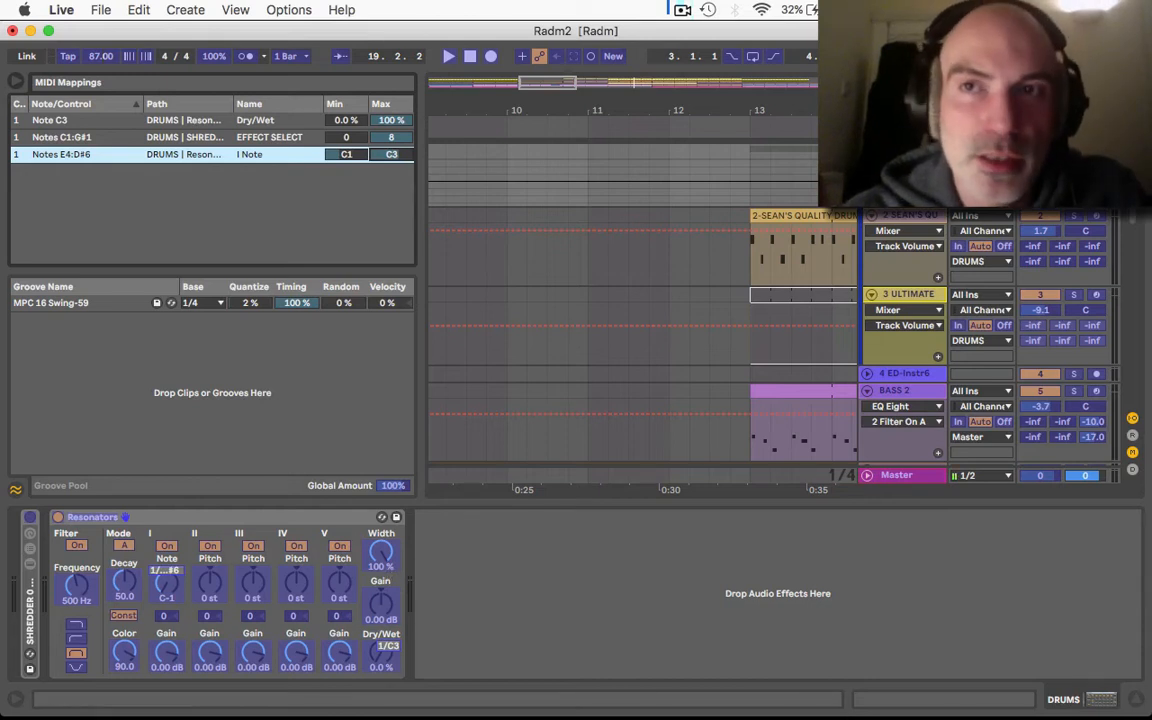
key("super+m")
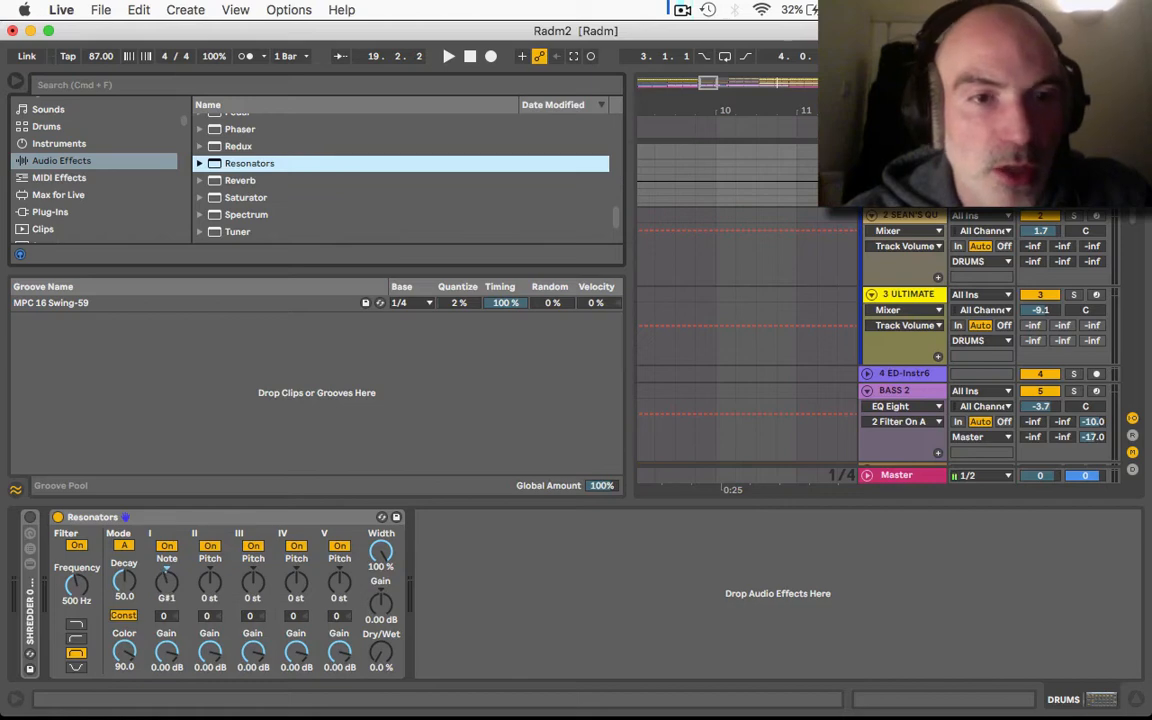
- Play the arrangement to audition the note-controlled Resonators on the drums, with the browser hidden, and stop around bar 18
key("ctrl+Up")
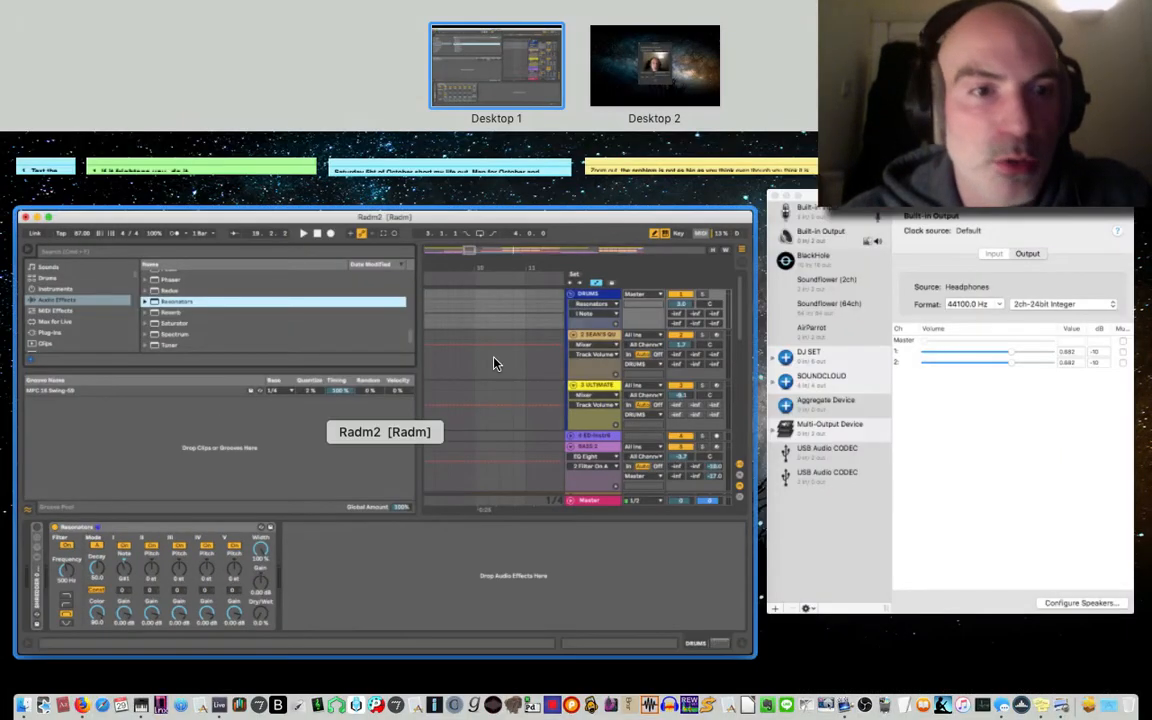
left_click(493, 363)
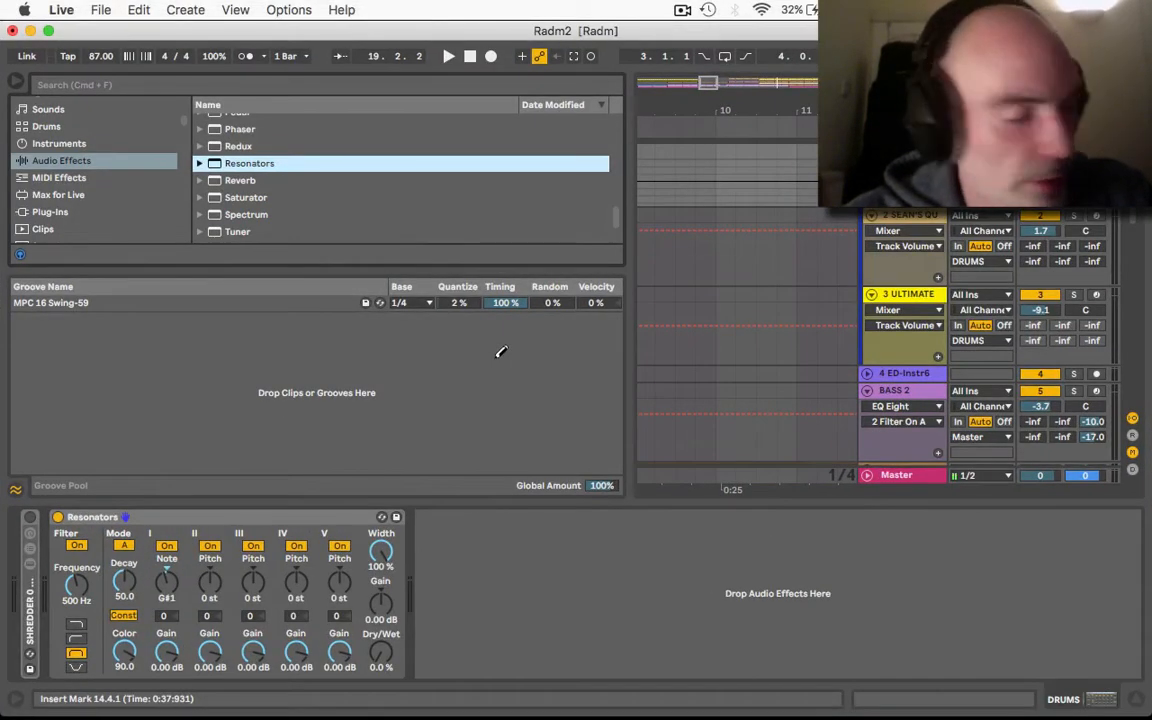
scroll(750, 350, "down", 10)
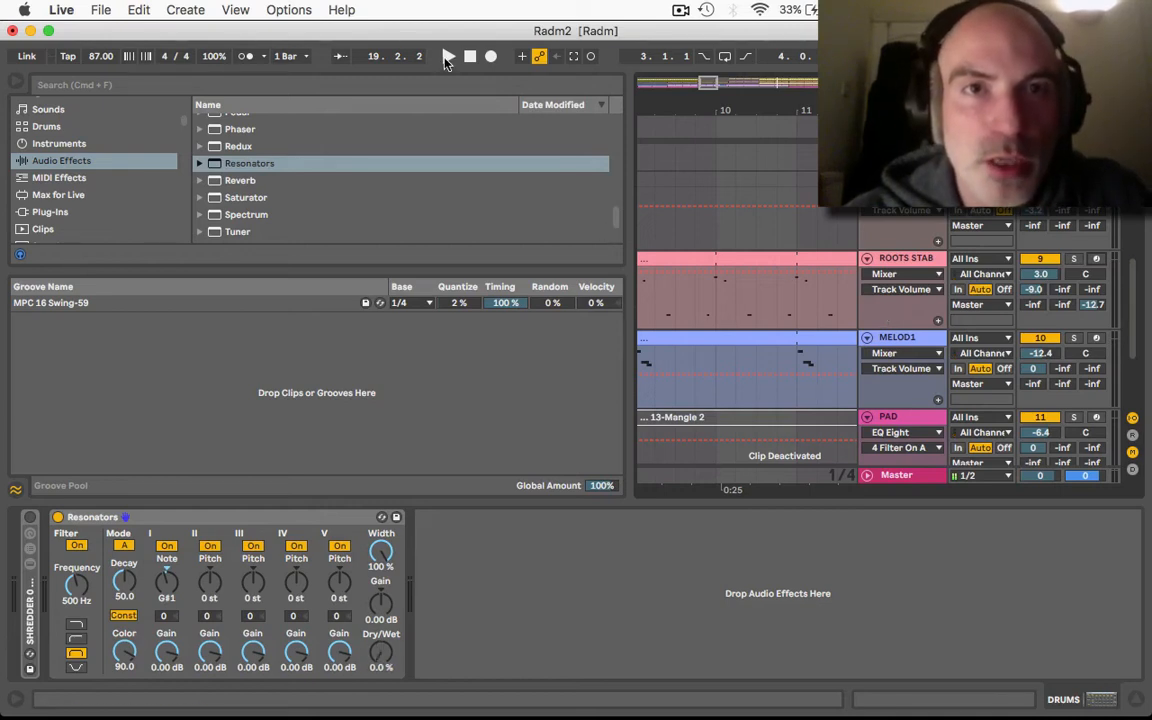
left_click(447, 57)
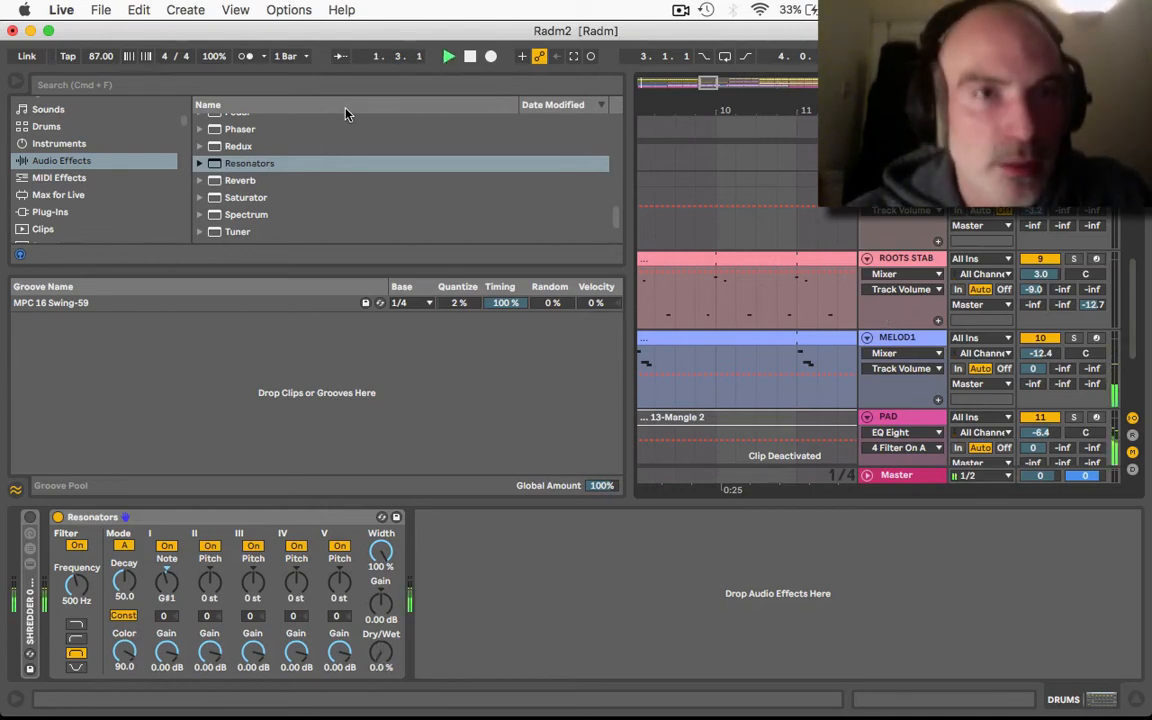
left_click(15, 81)
scroll(437, 287, "up", 10)
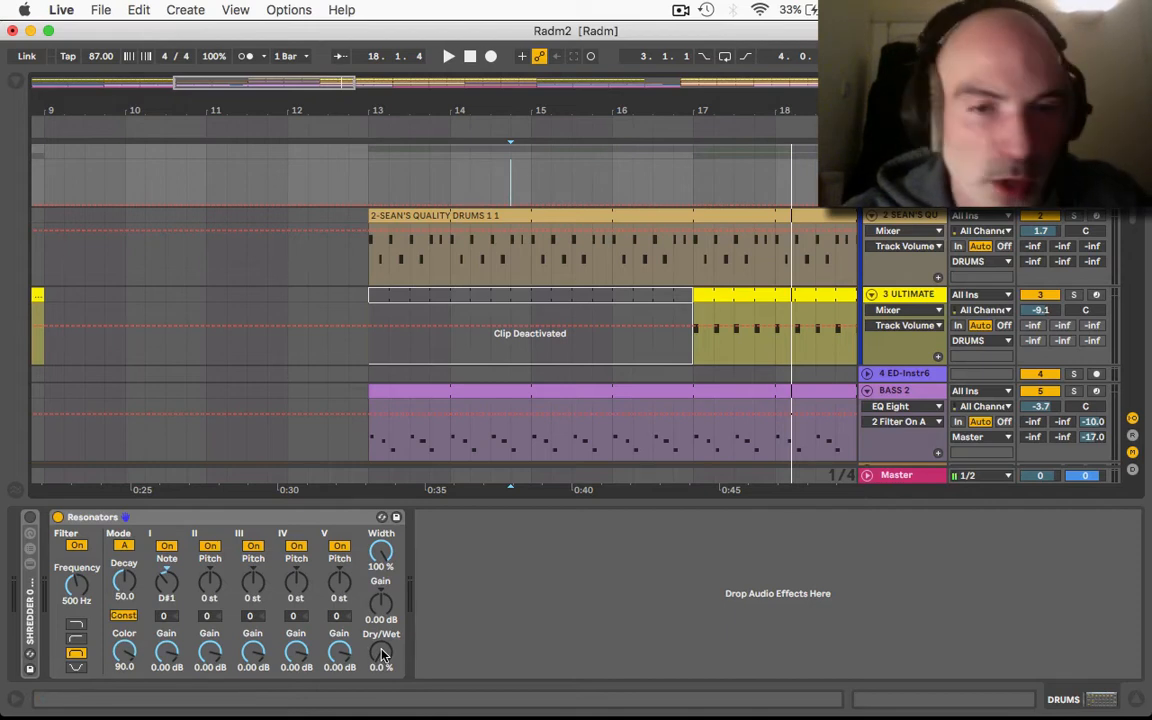
- Undo the last changes to the Note of resonator I
key("super+z")
key("super+z")
key("super+z")
key("super+z")
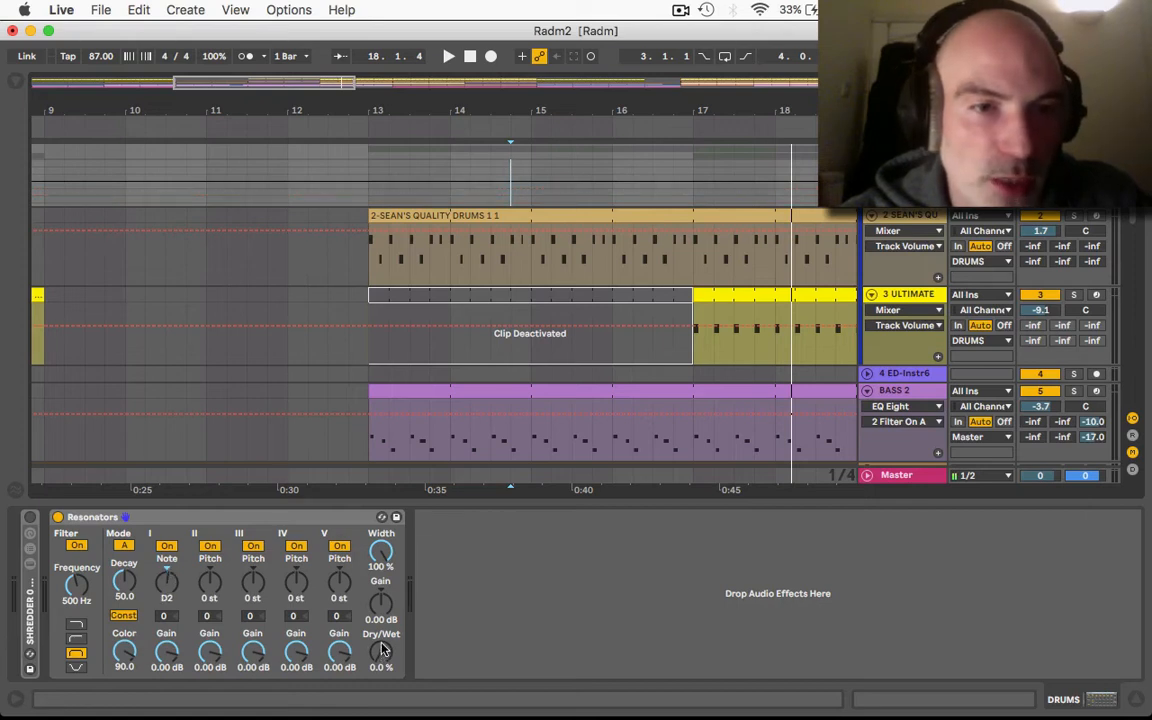
- Set the Resonators Decay to 100 and switch the device off
left_click(118, 587)
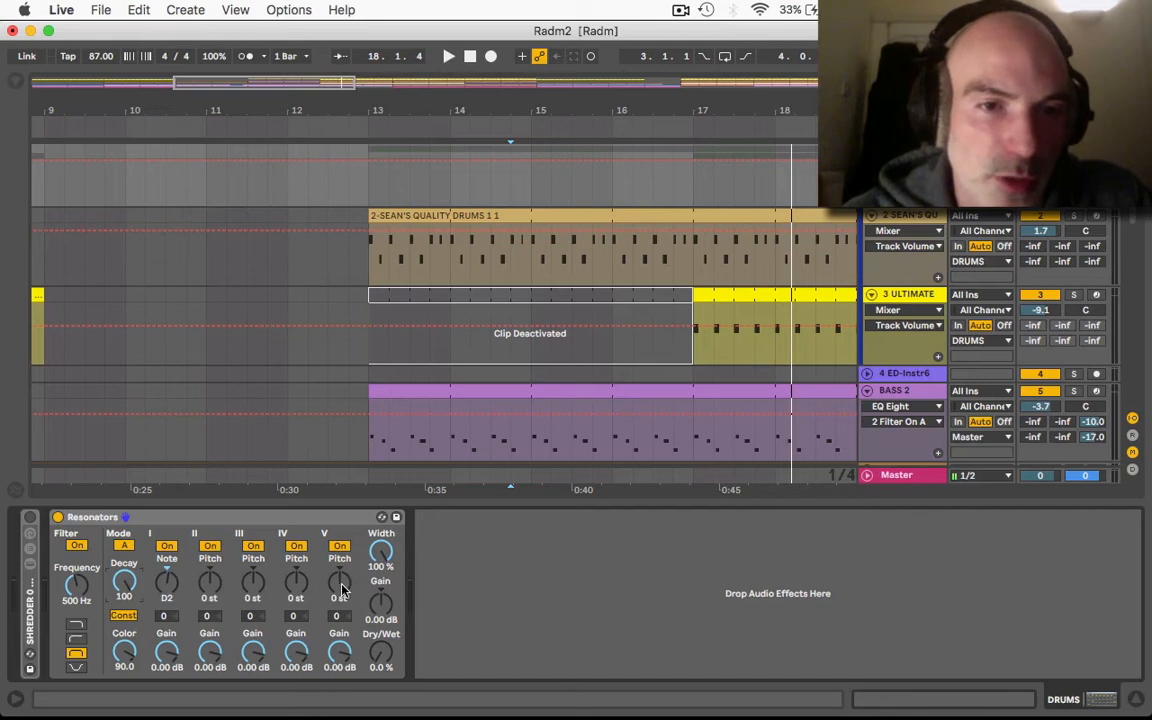
left_click(57, 517)
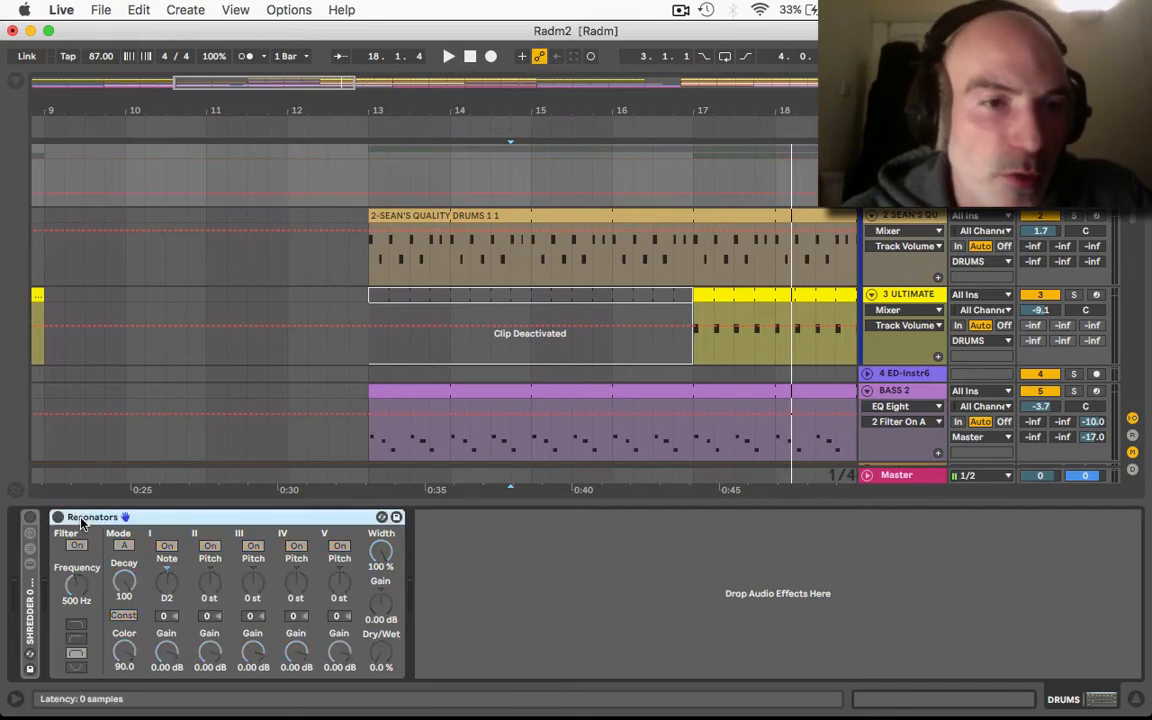
- Delete the Resonators device and display the device chain of the DRUMS group track again
right_click(82, 521)
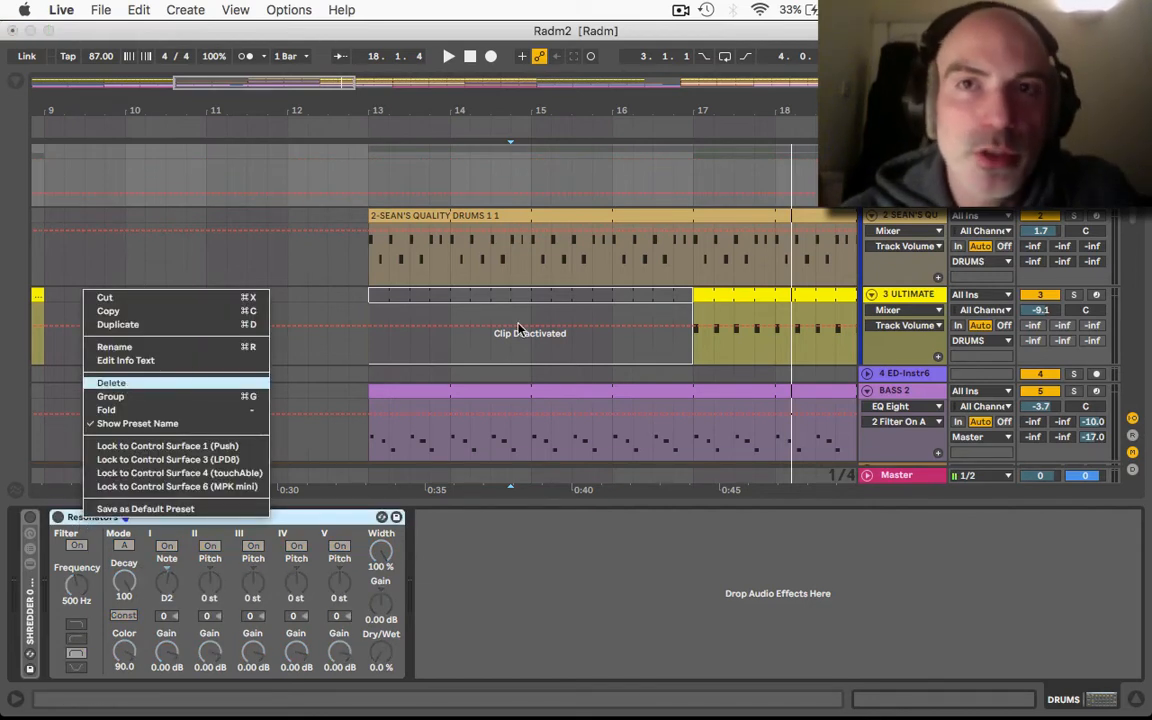
key("Return")
left_click(681, 10)
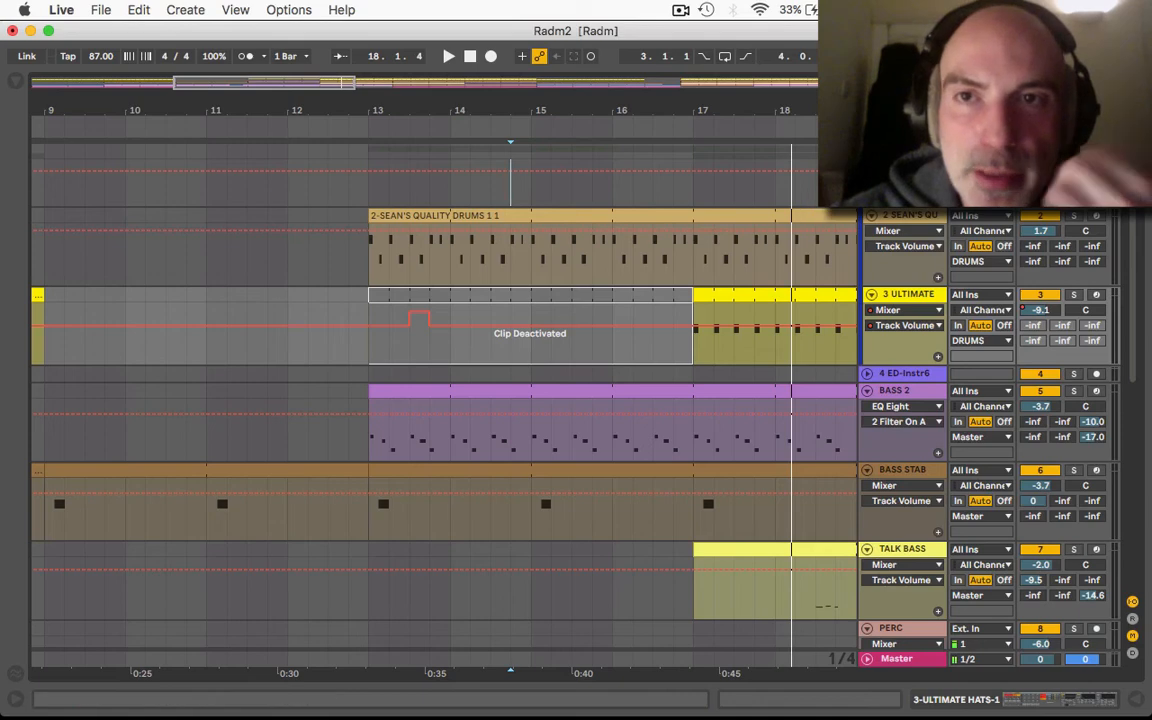
left_click(900, 152)
left_click(1080, 689)
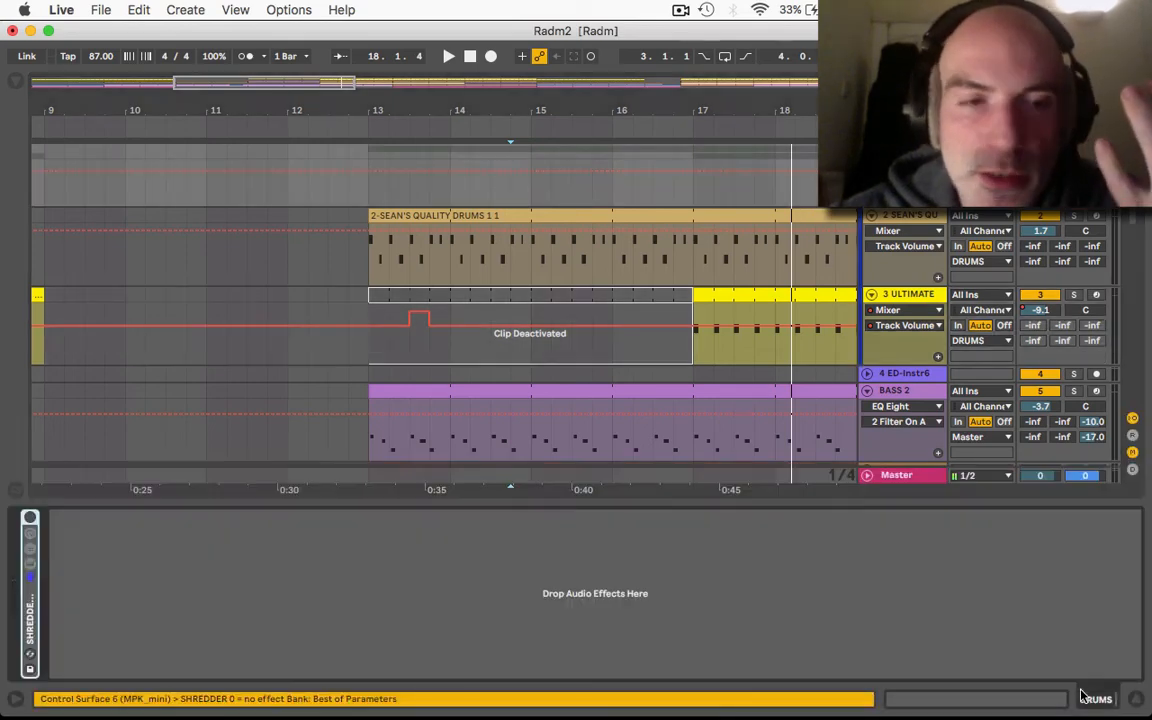
- Add an Audio Effect Rack after the shredder rack on DRUMS and delete the Spectrum Sampler and Max Api DeviceExplorer inside it
left_click(21, 83)
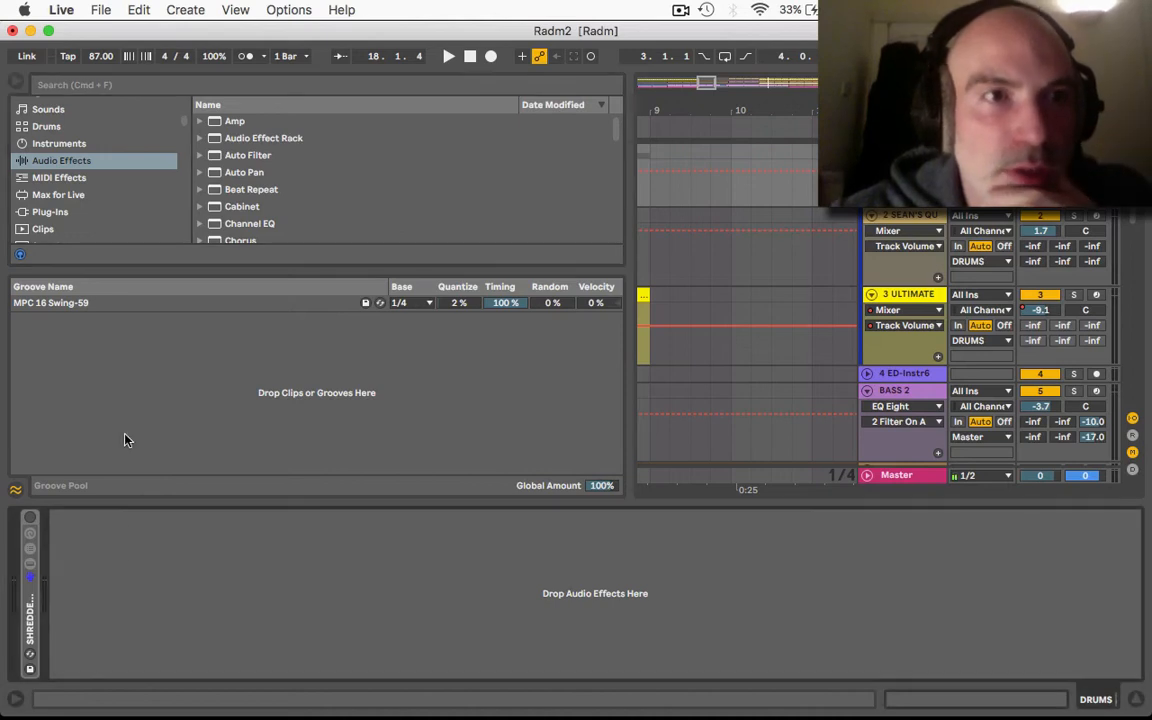
mouse_move(265, 140)
left_mouse_down()
mouse_move(187, 610)
mouse_move(182, 595)
left_mouse_up()
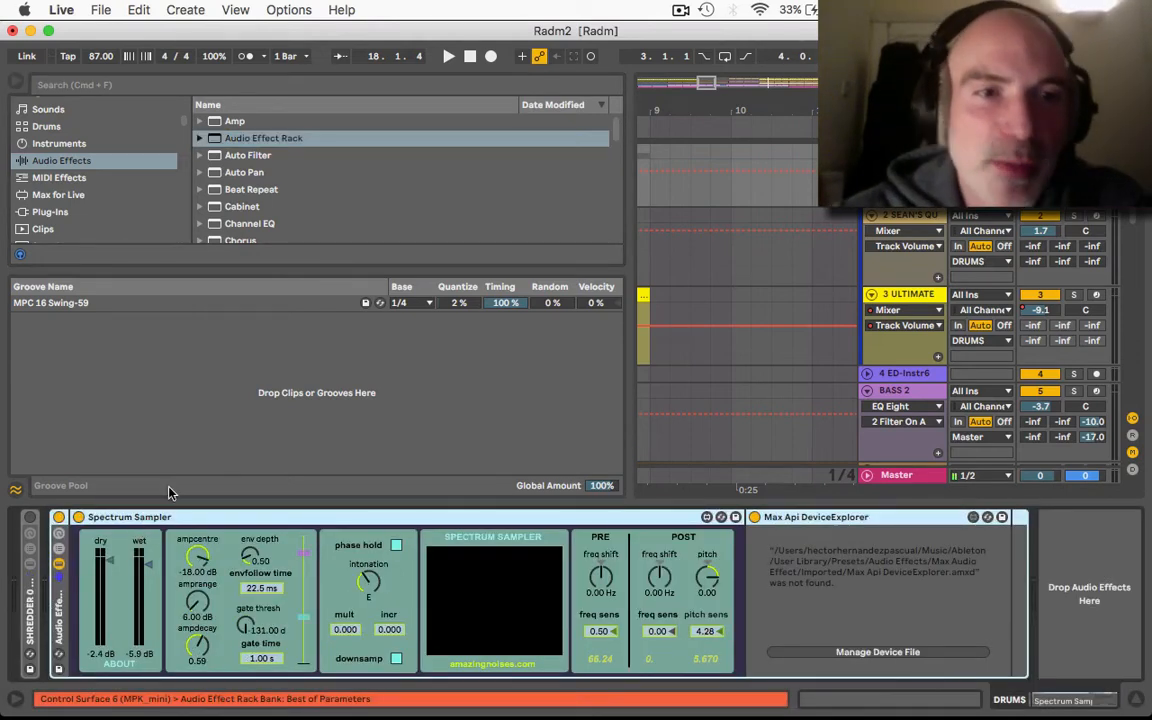
left_click(165, 518)
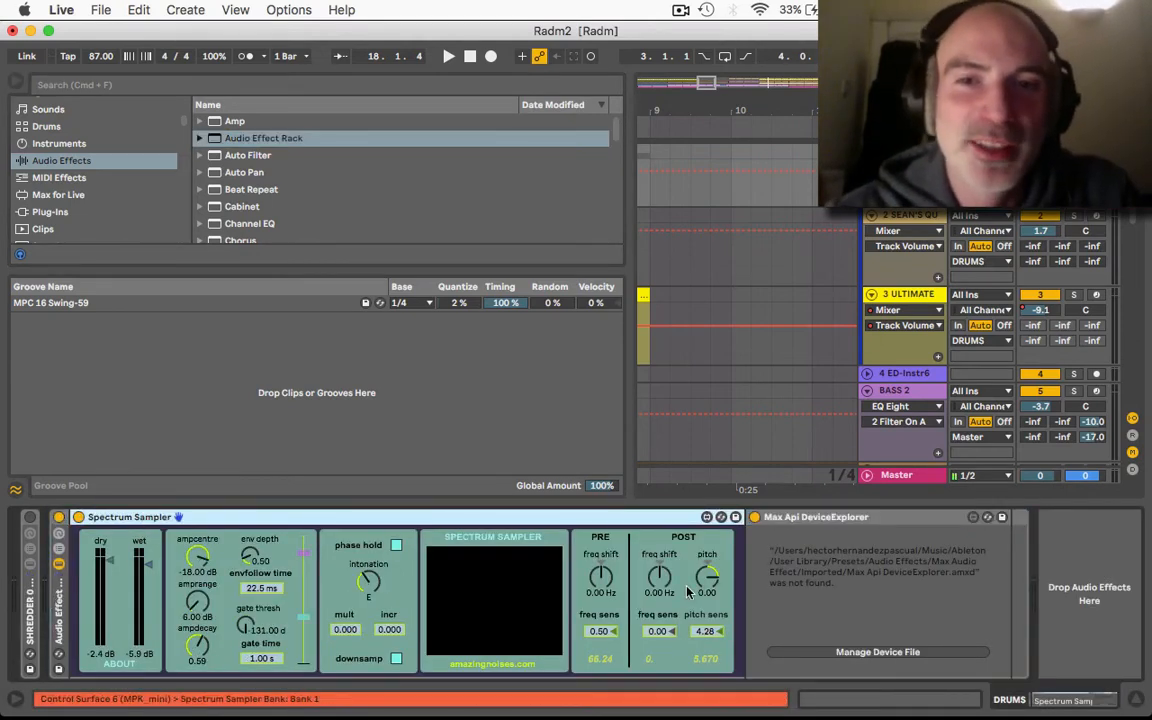
left_click(807, 518)
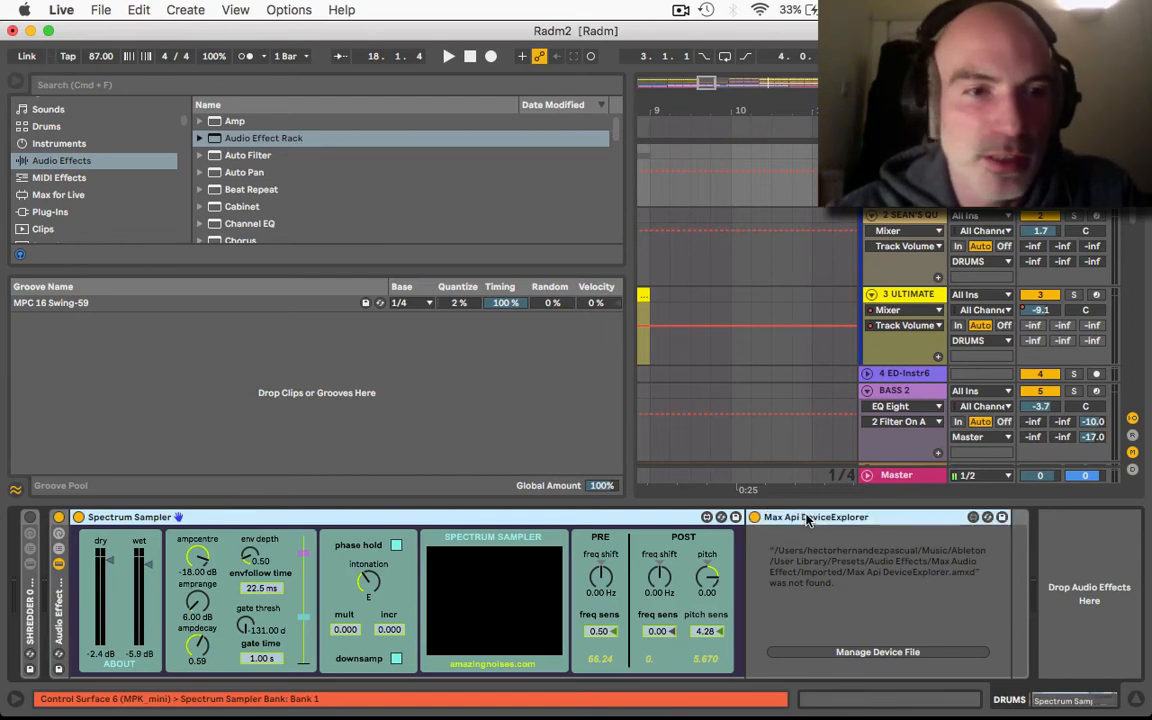
key("Delete")
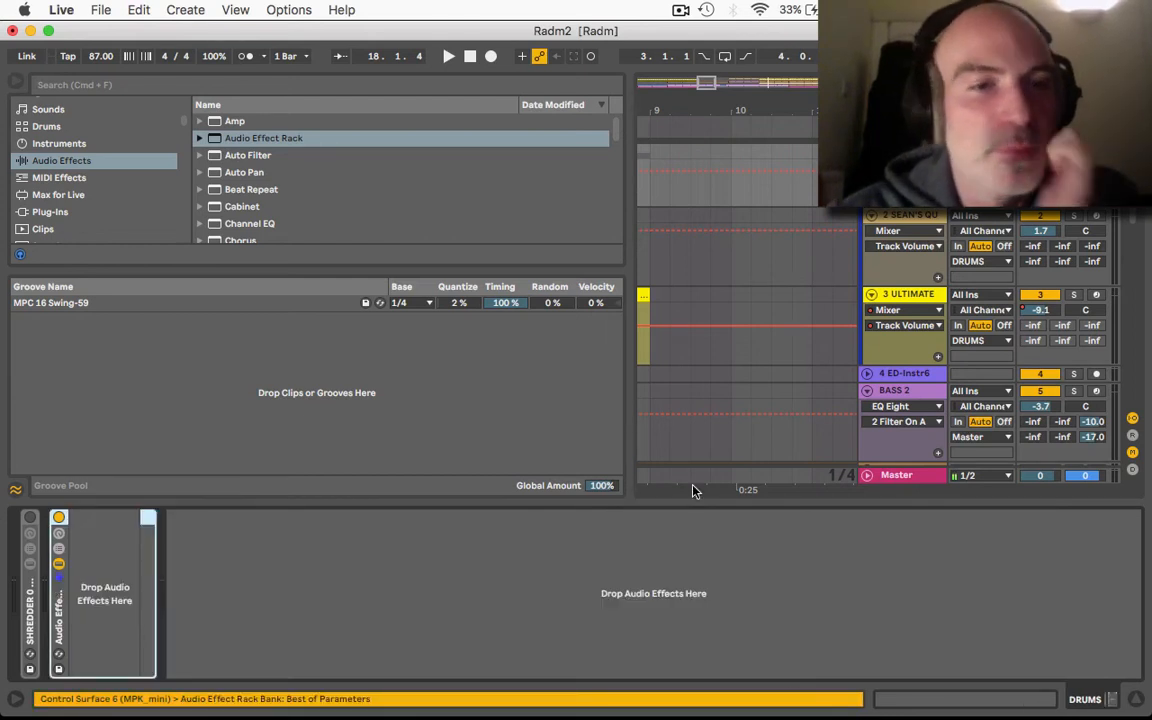
- Load the Beat Repeat preset Robo Voice into the empty Audio Effect Rack and show the rack's chain list
left_click(206, 140)
scroll(210, 156, "down", 2)
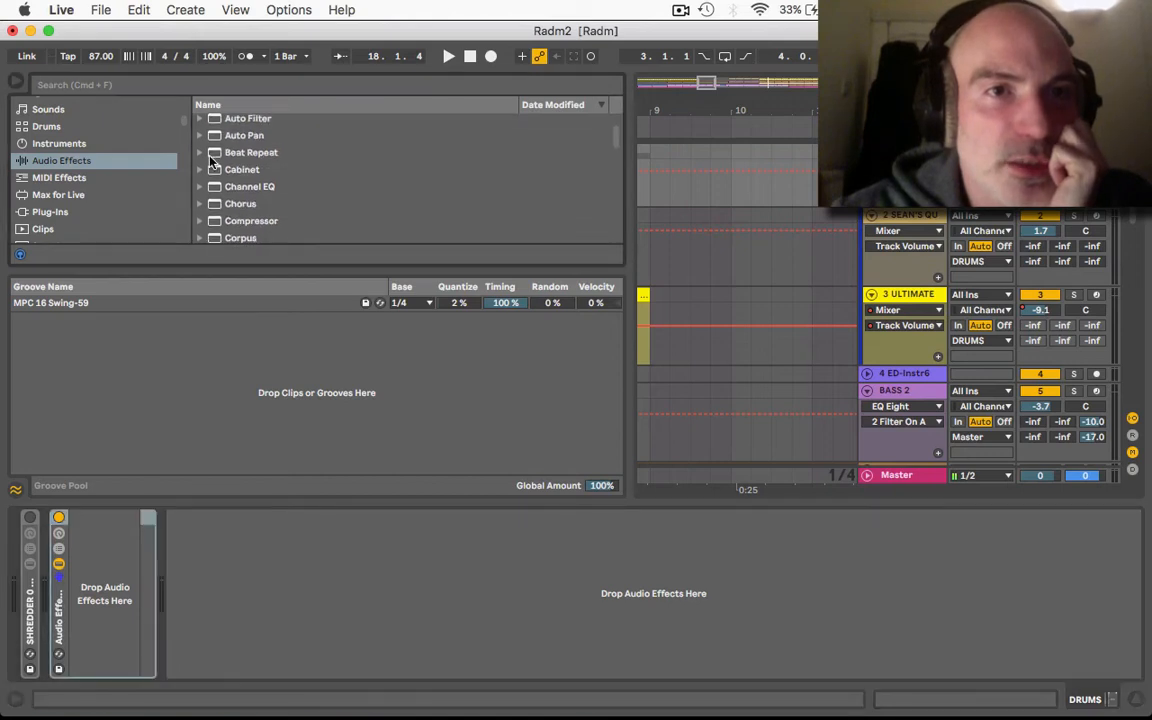
scroll(210, 156, "up", 2)
left_click(212, 188)
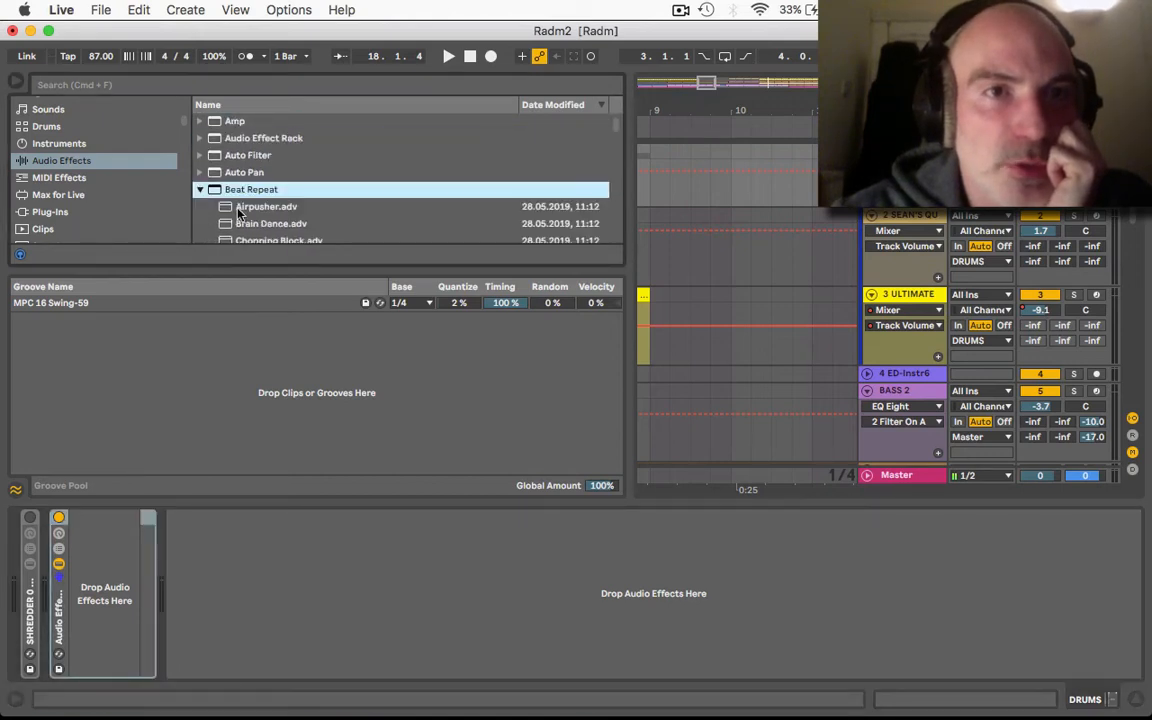
scroll(215, 187, "down", 5)
scroll(240, 212, "down", 1)
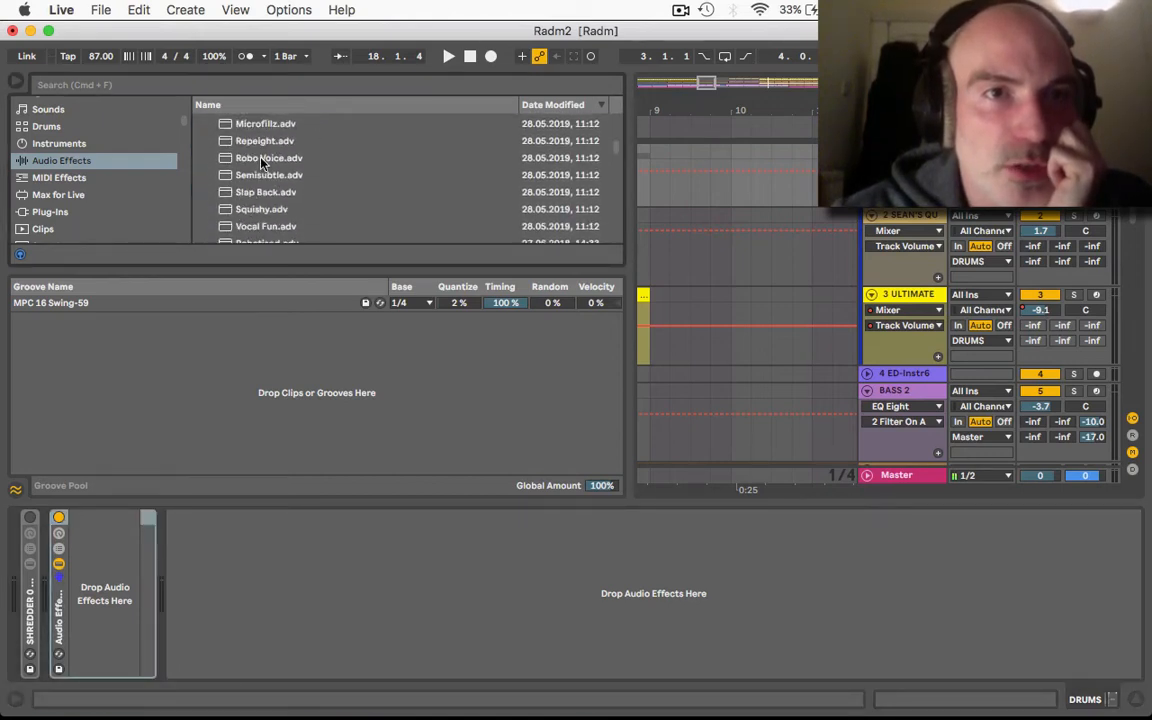
left_click_drag(250, 157, 86, 553)
left_click(60, 548)
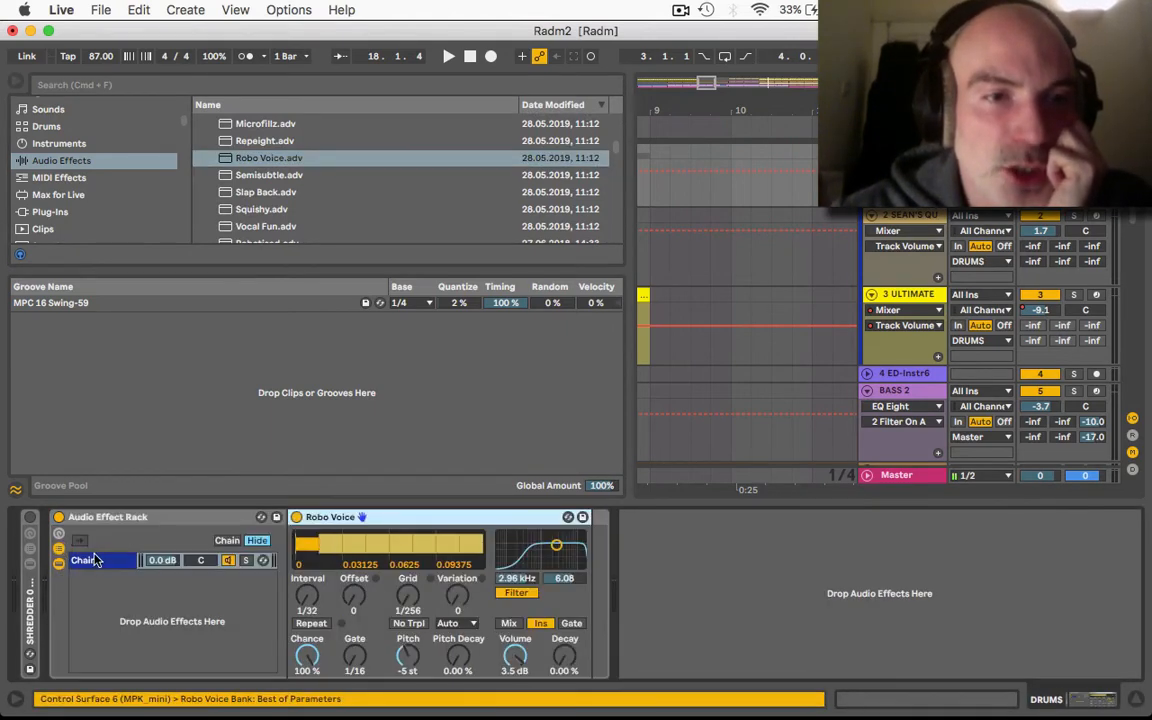
- Add the Beat Repeat preset APHEX TWIN and the Chorus preset Warning to the rack, each as a new chain
scroll(250, 180, "down", 10)
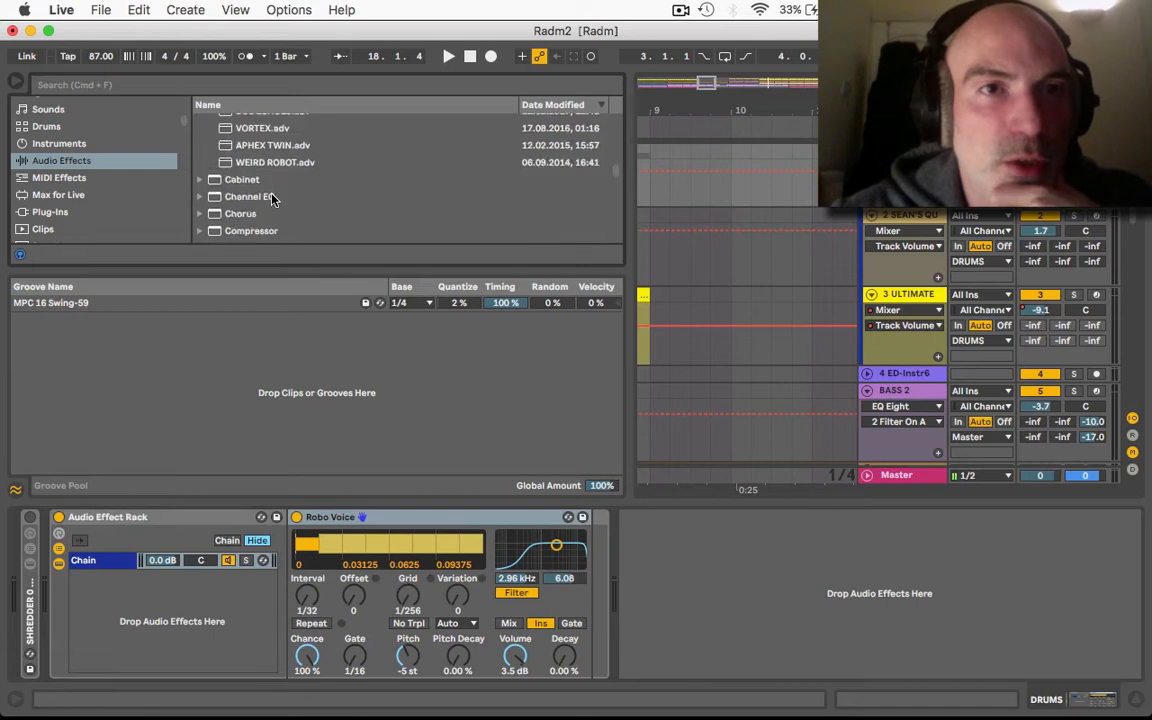
left_click_drag(255, 148, 185, 595)
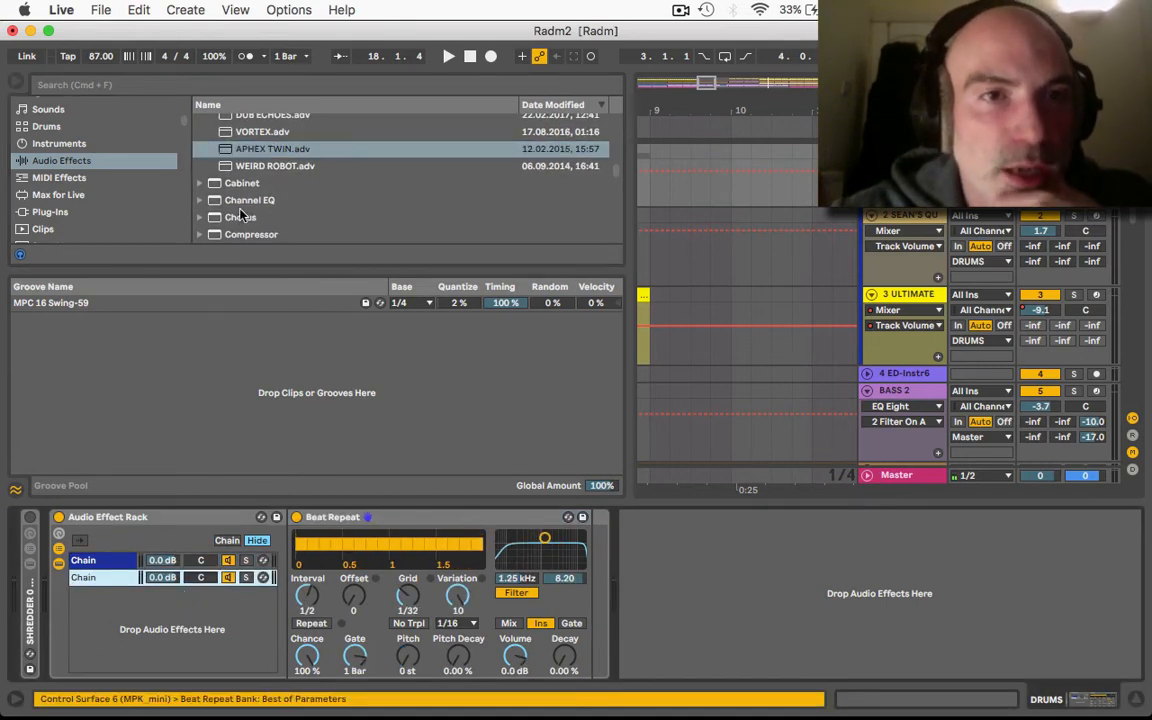
scroll(279, 215, "down", 2)
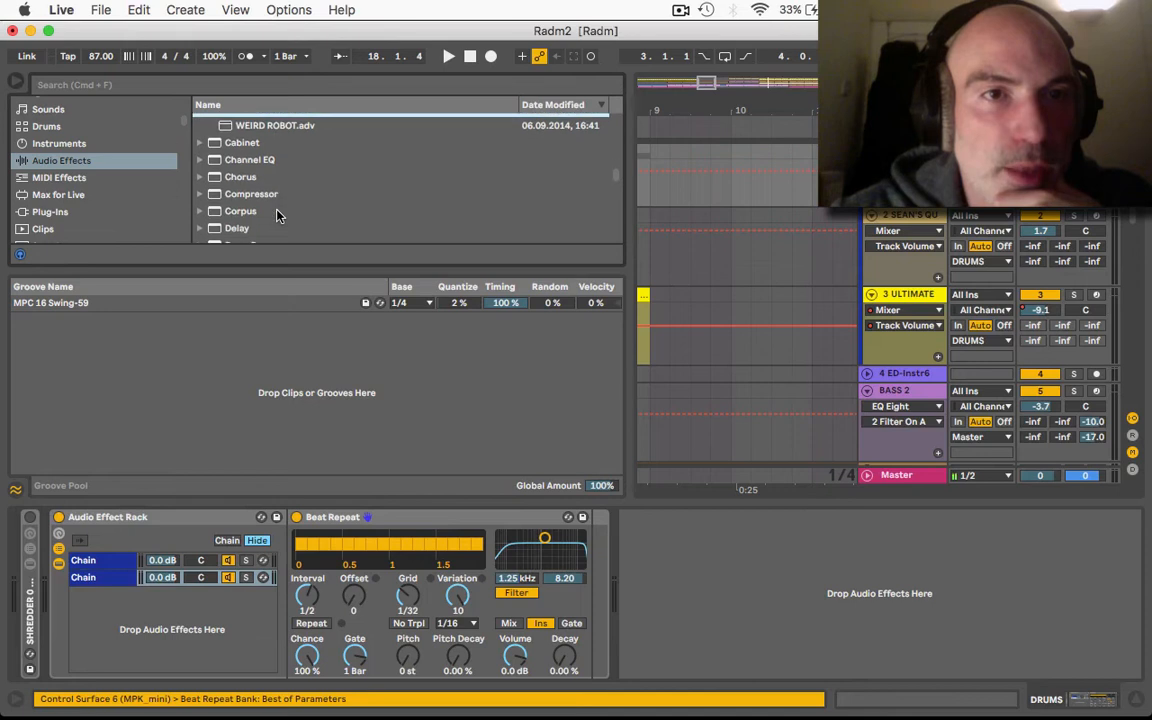
left_click(200, 177)
scroll(243, 198, "down", 1)
scroll(243, 198, "down", 7)
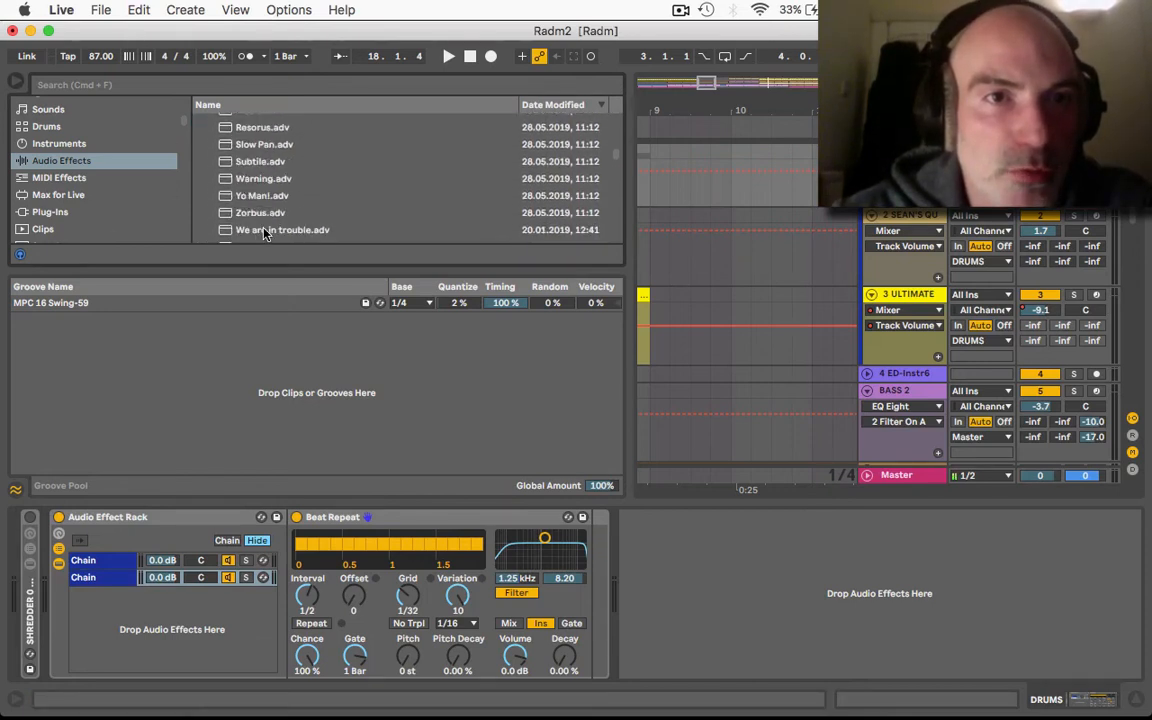
left_click_drag(259, 181, 198, 643)
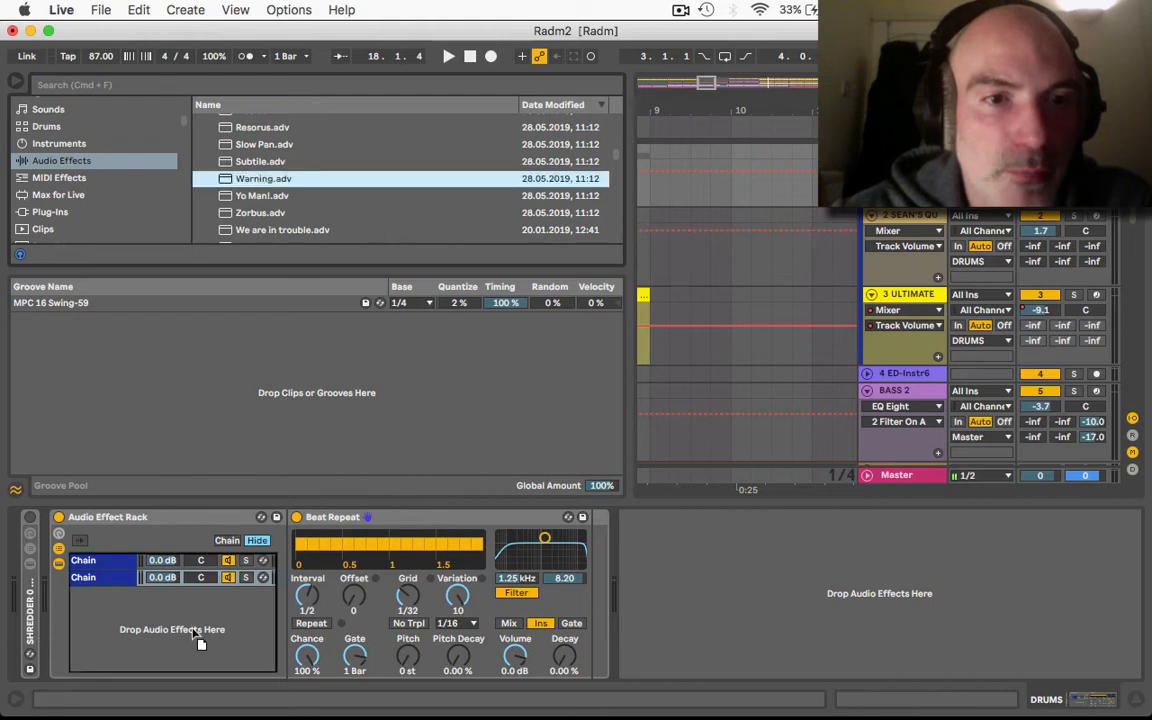
- Add the Erosion preset Wide and Dirty to the rack as a new chain
scroll(288, 198, "down", 8)
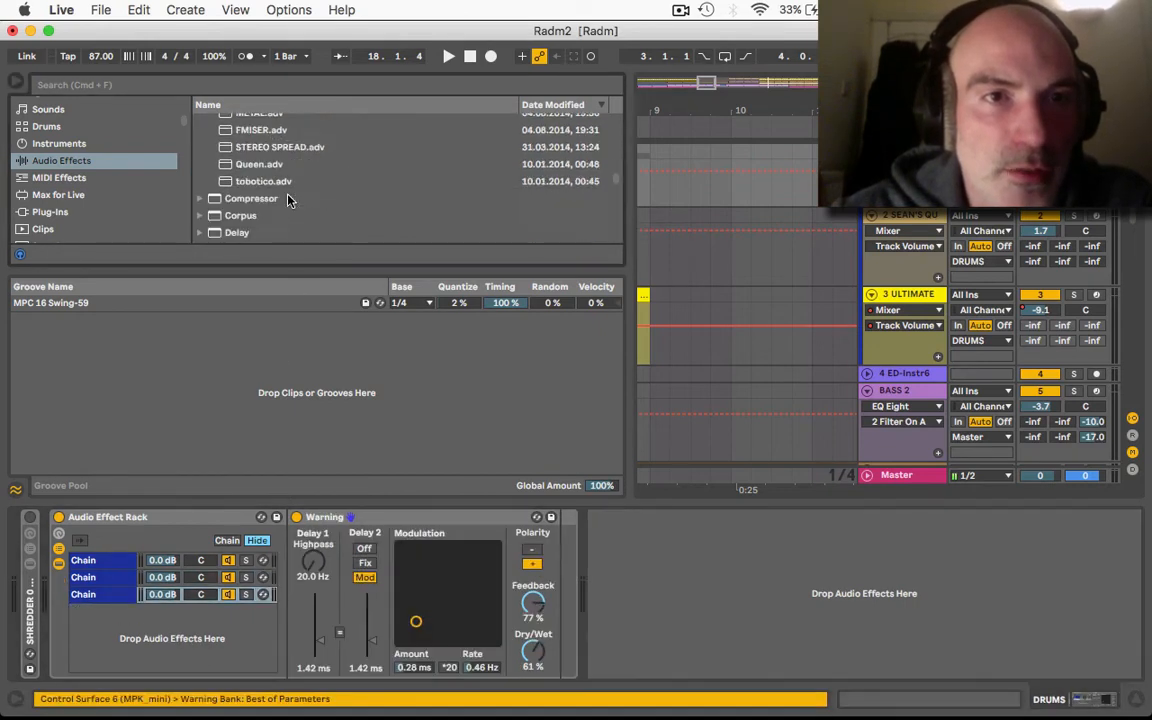
scroll(288, 202, "up", 3)
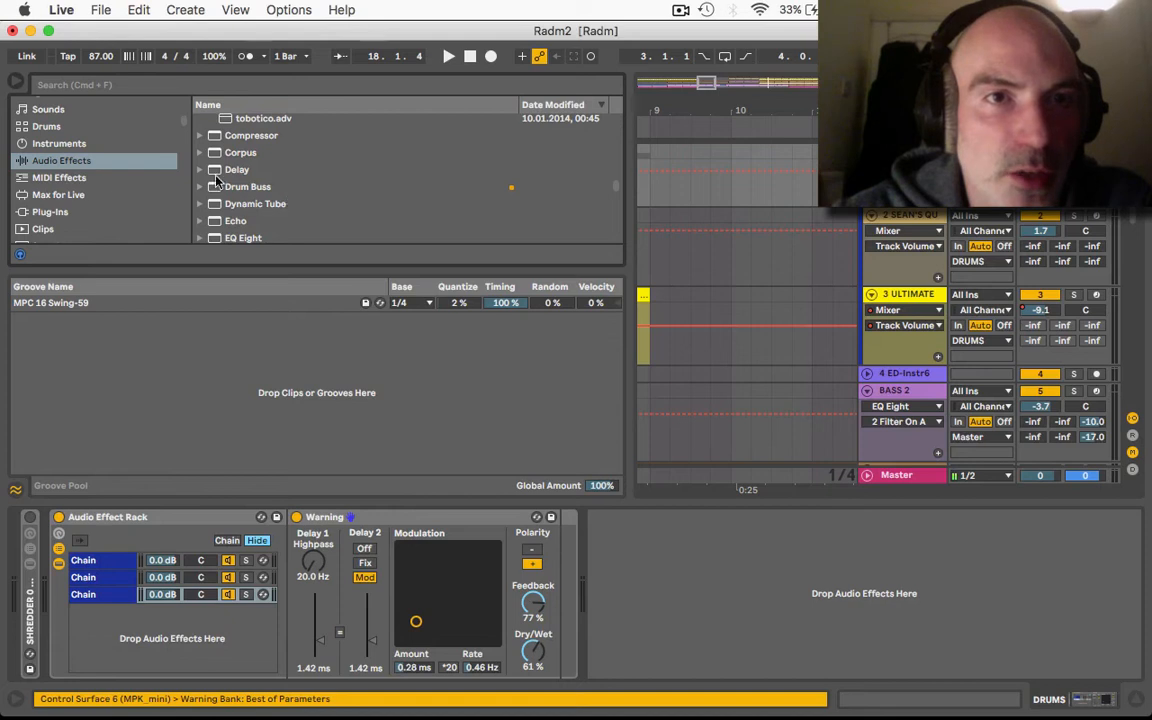
scroll(229, 188, "down", 2)
scroll(230, 190, "down", 3)
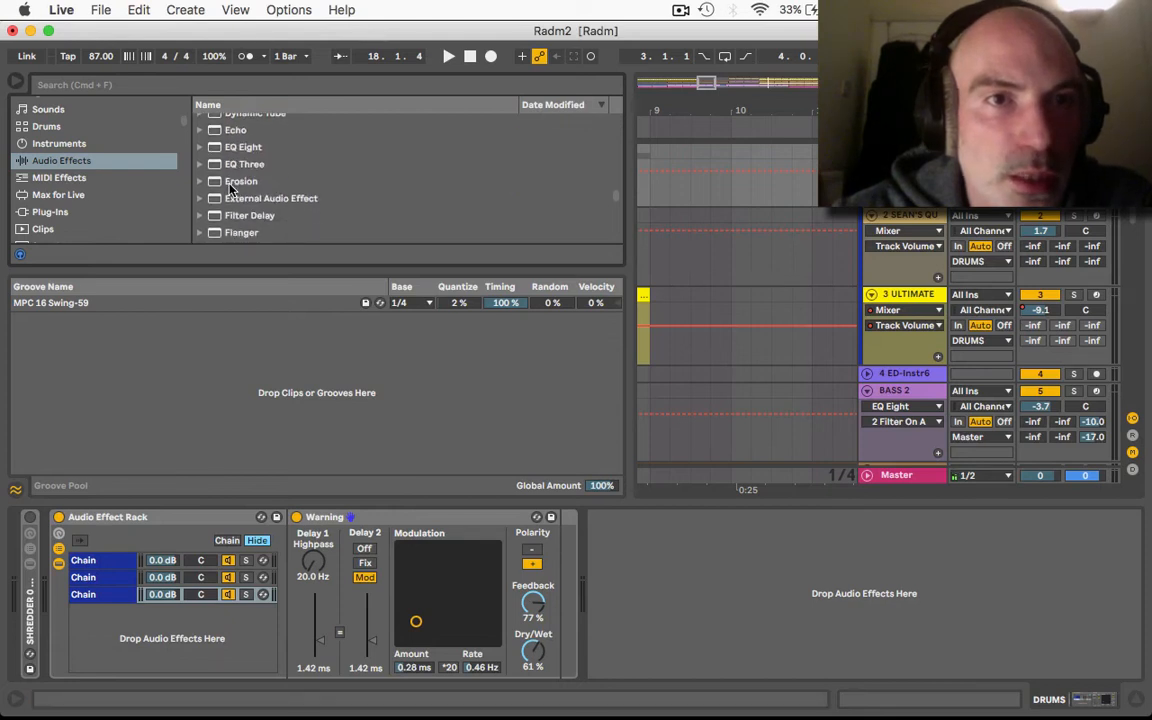
left_click(200, 182)
scroll(250, 200, "down", 3)
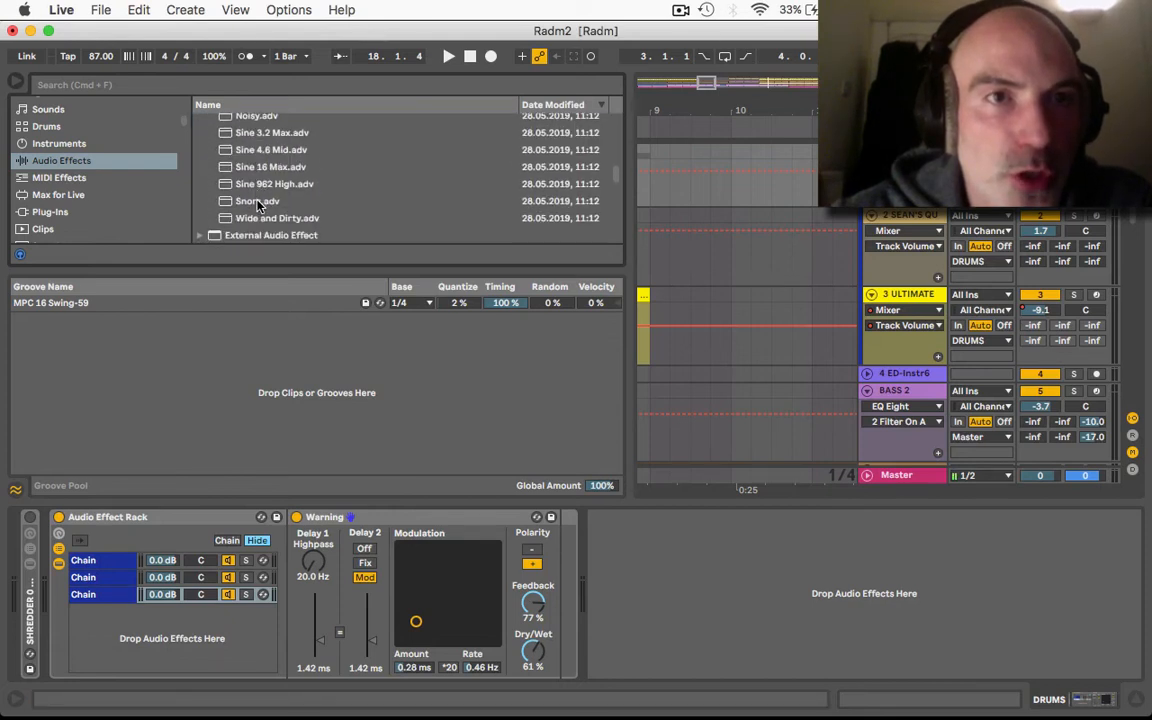
scroll(262, 200, "up", 1)
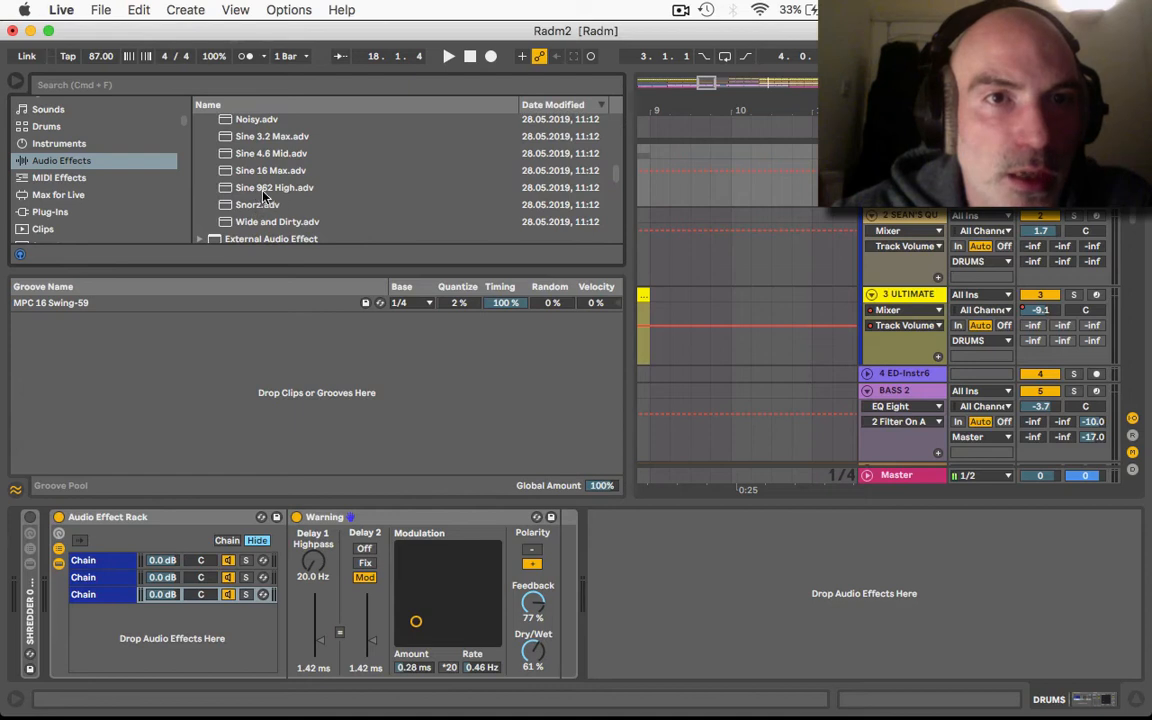
left_click(262, 221)
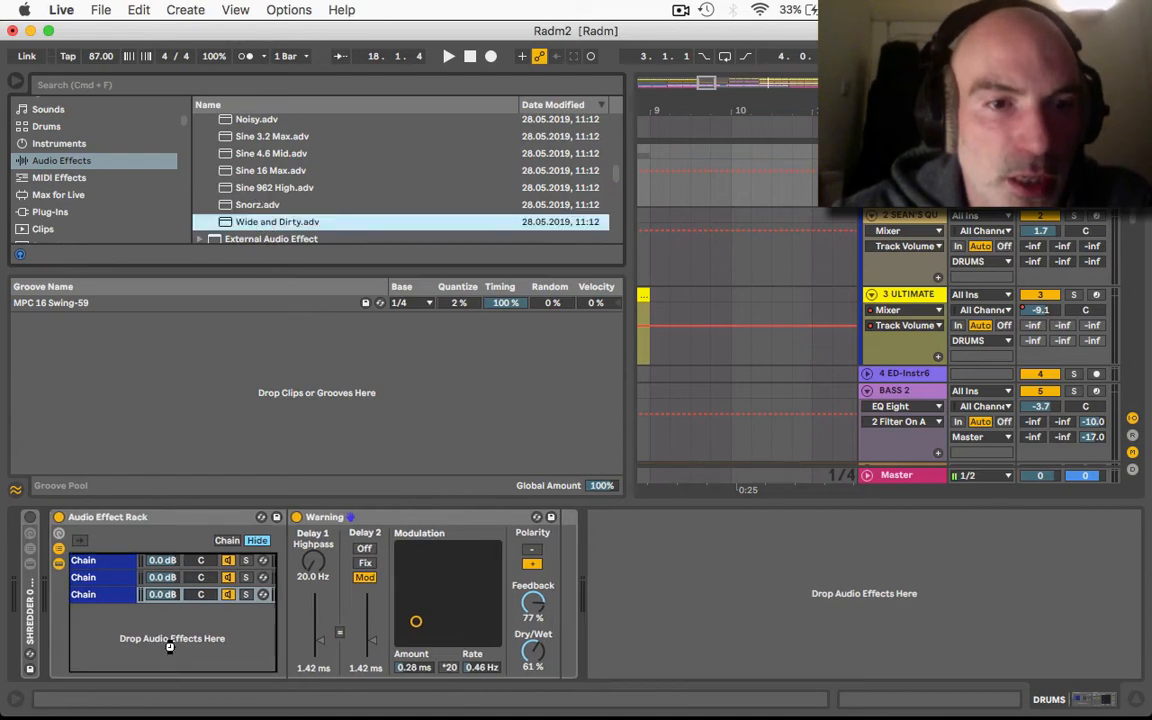
left_click_drag(170, 646, 170, 646)
- Add the Flanger preset Afraid Of Bees to the rack as a new chain
scroll(300, 200, "down", 5)
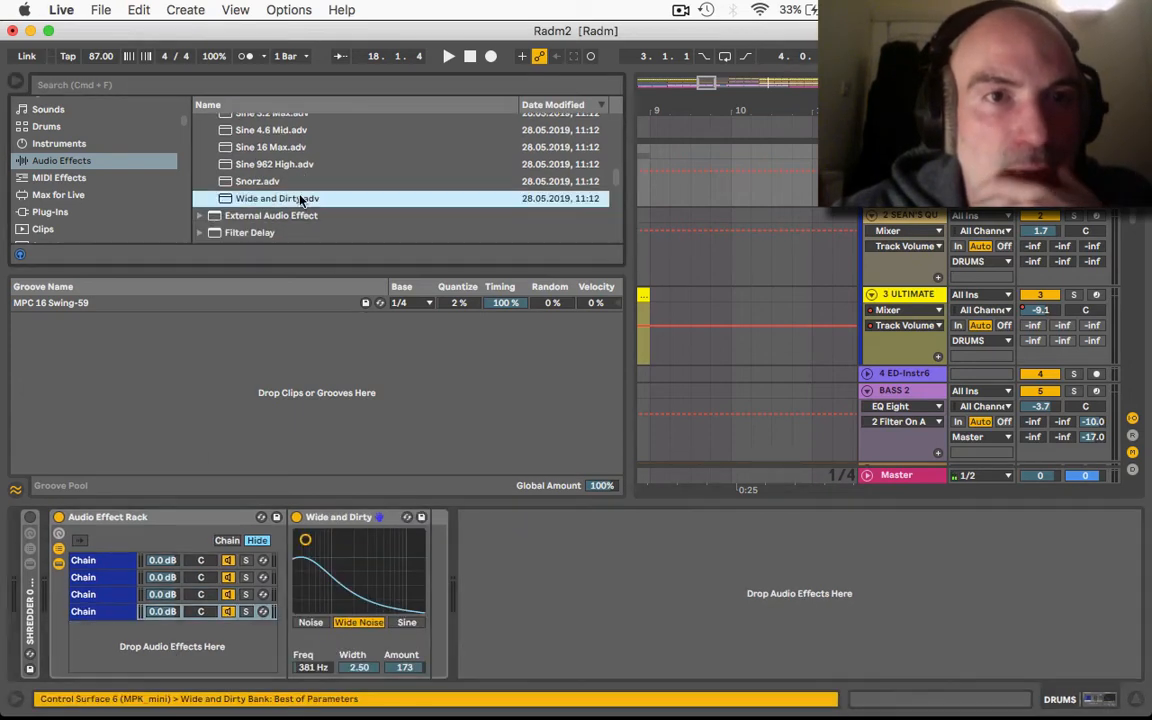
left_click(200, 176)
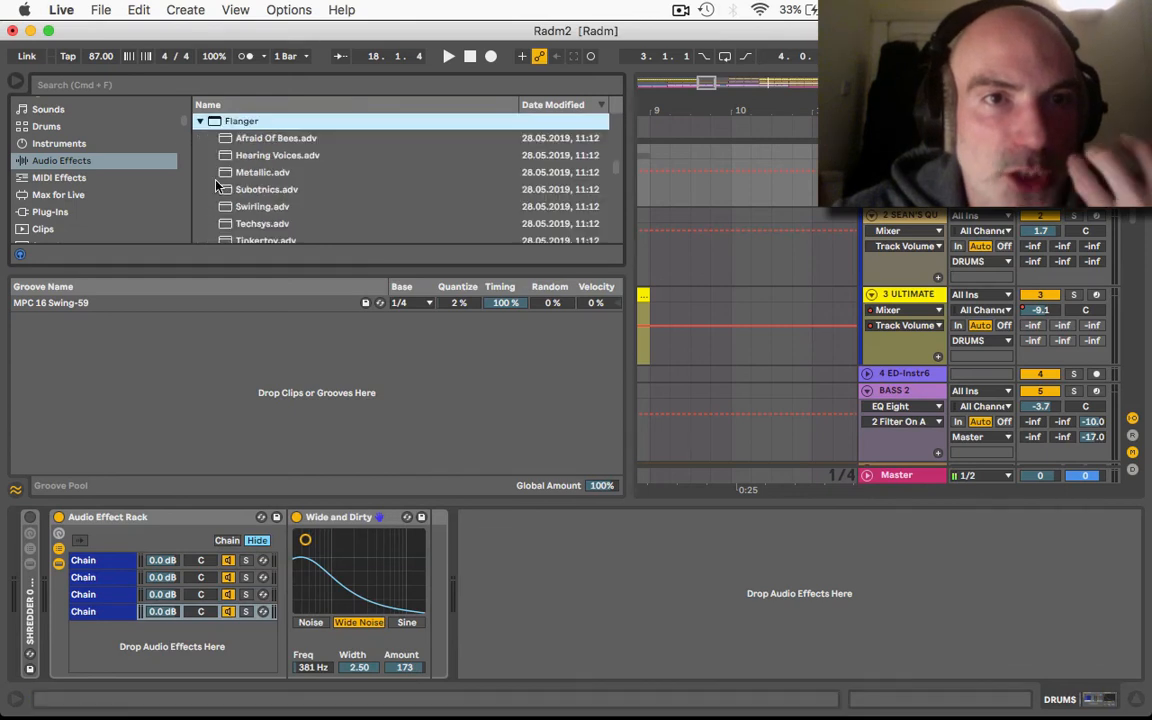
scroll(237, 191, "down", 1)
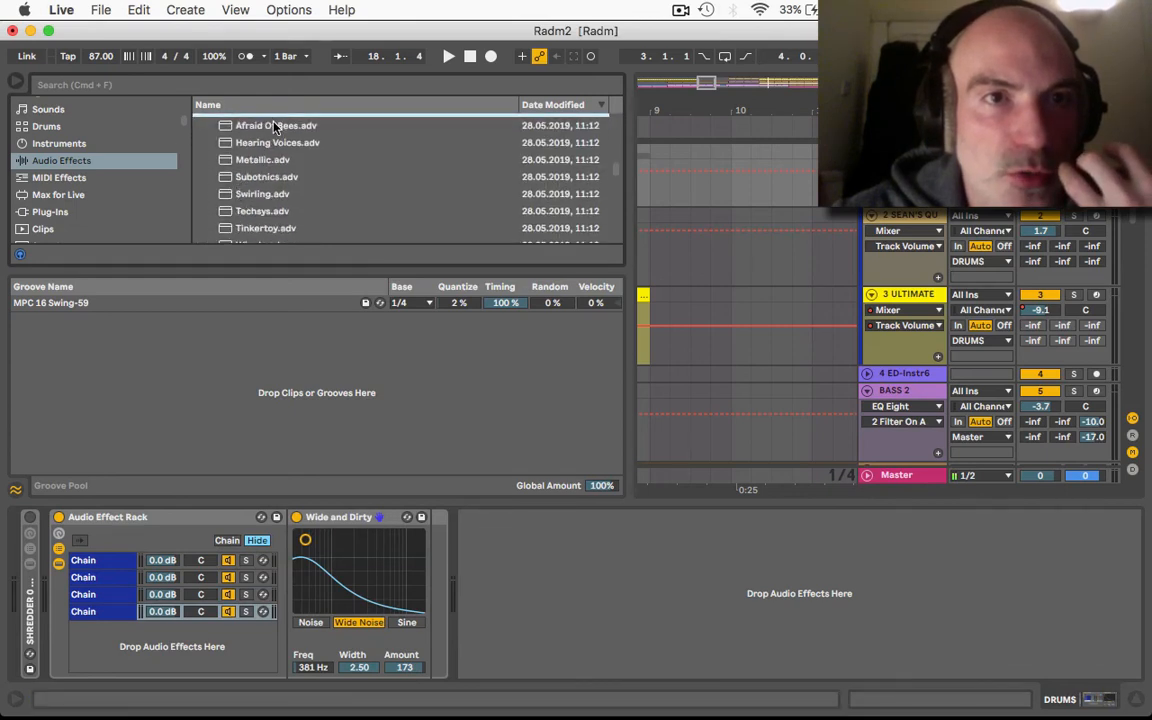
left_click_drag(276, 127, 152, 646)
- Show the rack's chain select zones and create an empty chain placed first in the chain list
left_click(226, 541)
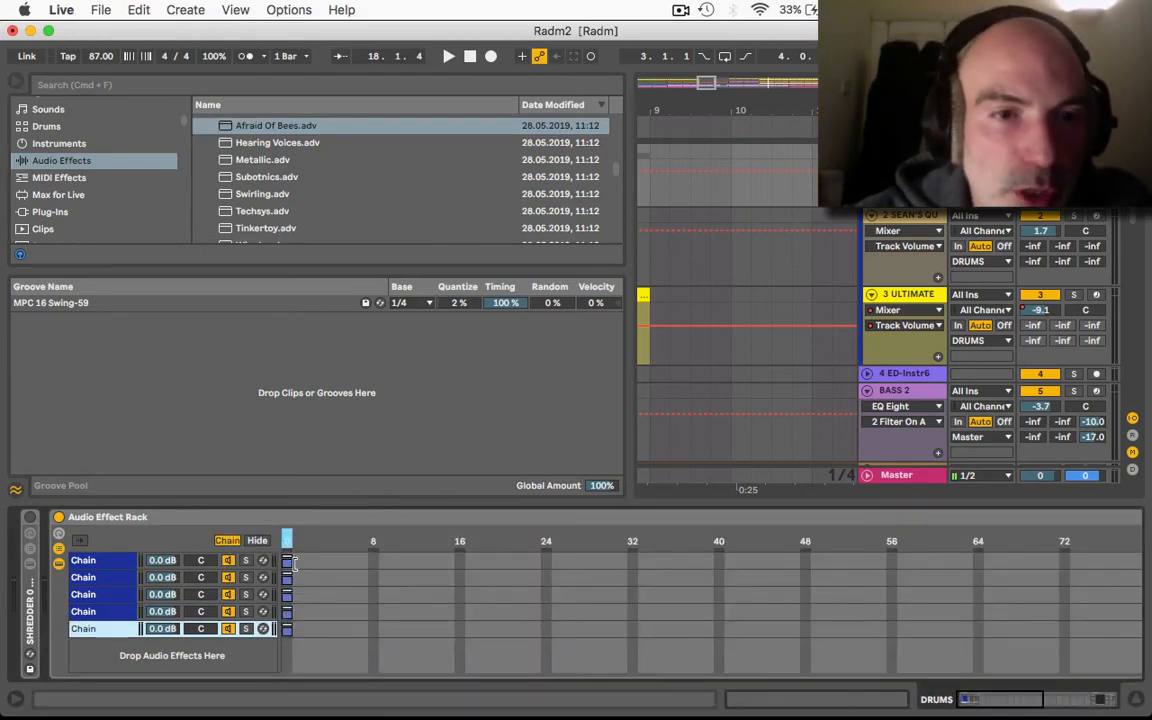
right_click(89, 562)
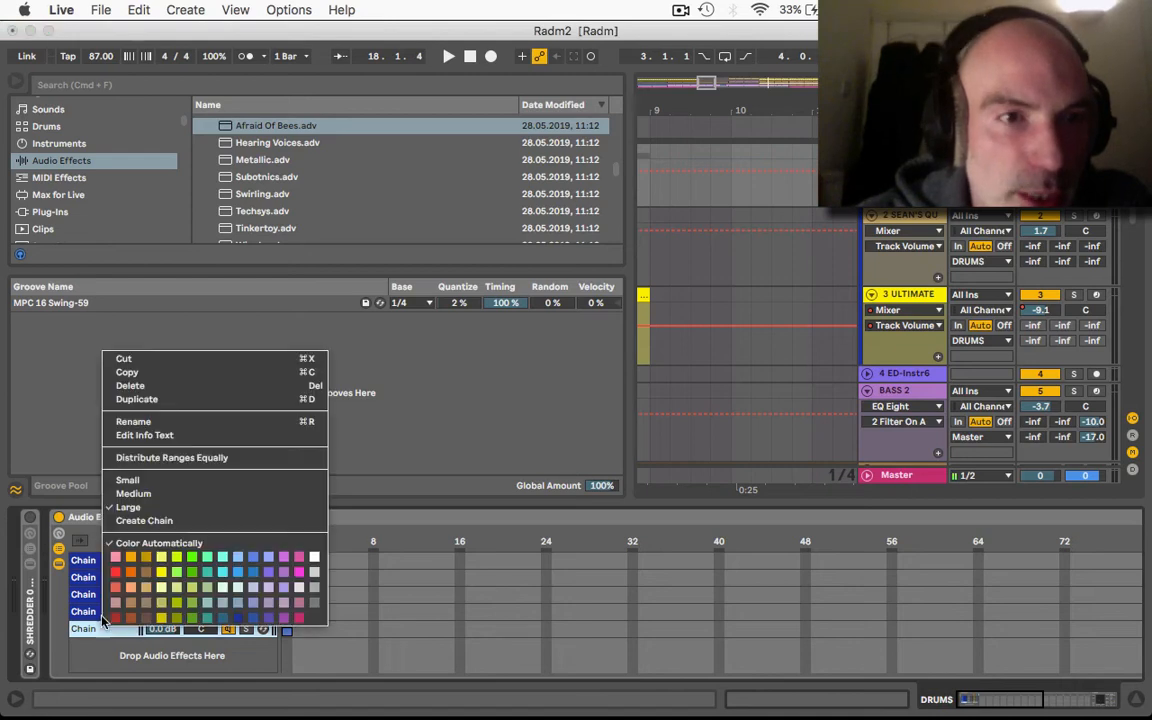
left_click(144, 521)
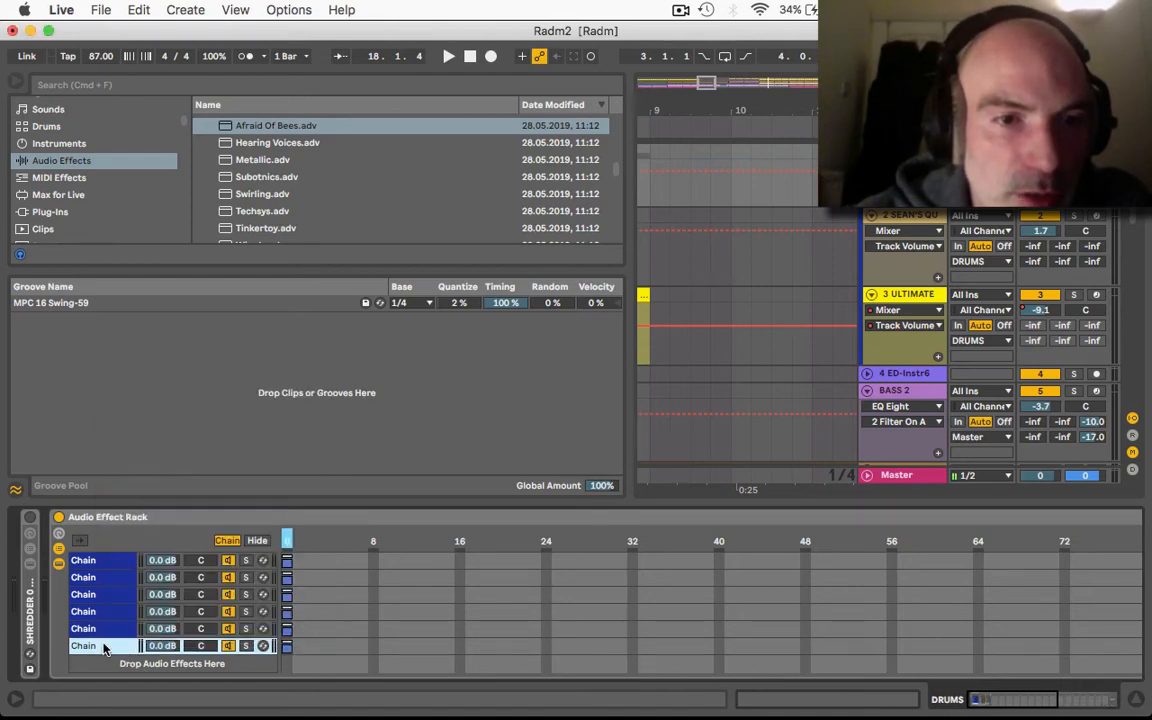
left_click_drag(104, 648, 103, 560)
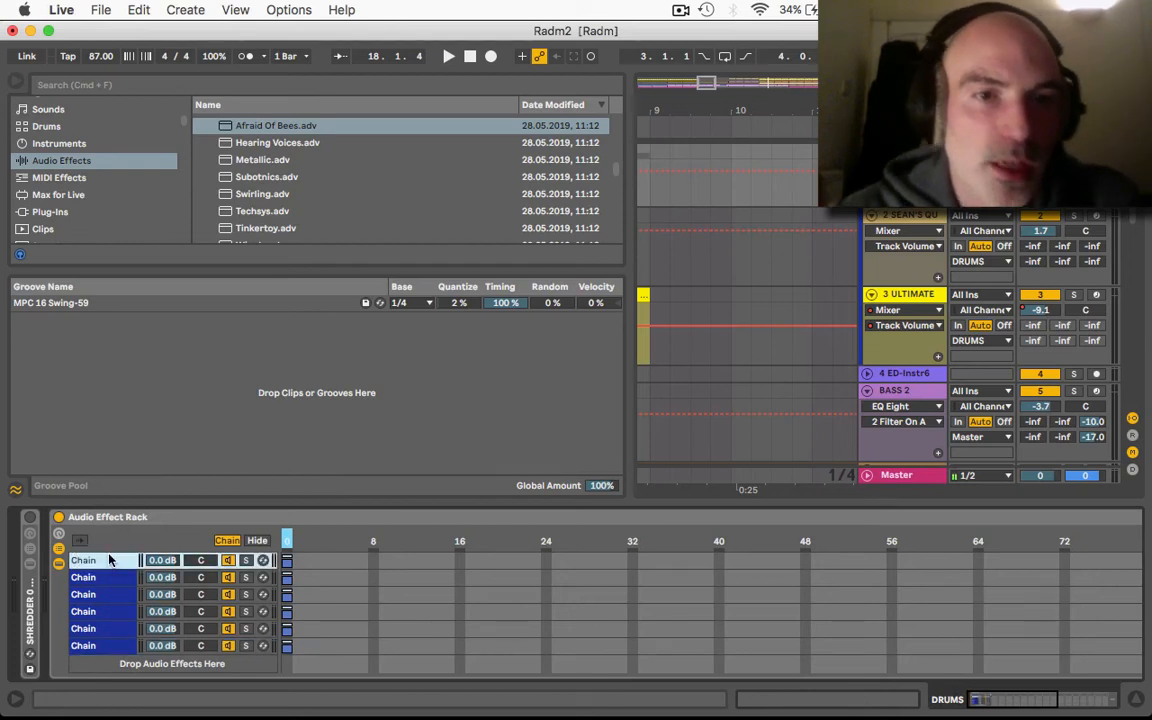
- Rename the first chain in the rack EMPTY
key("super+r")
type("E")
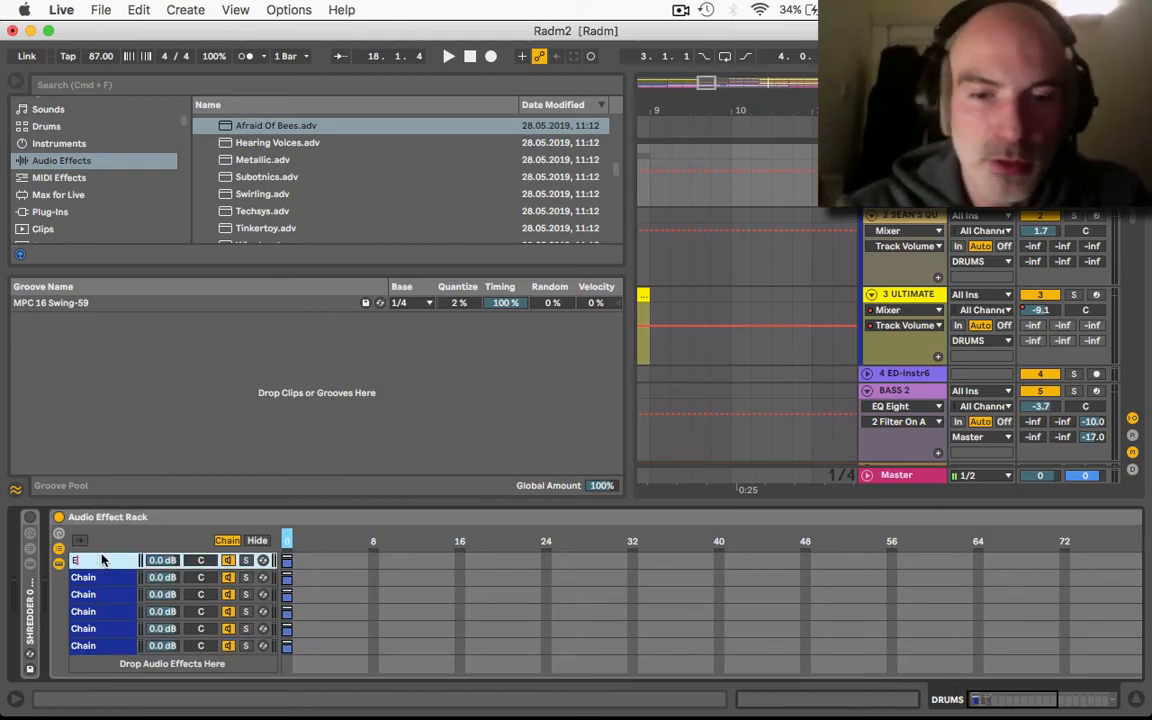
type("MPTY")
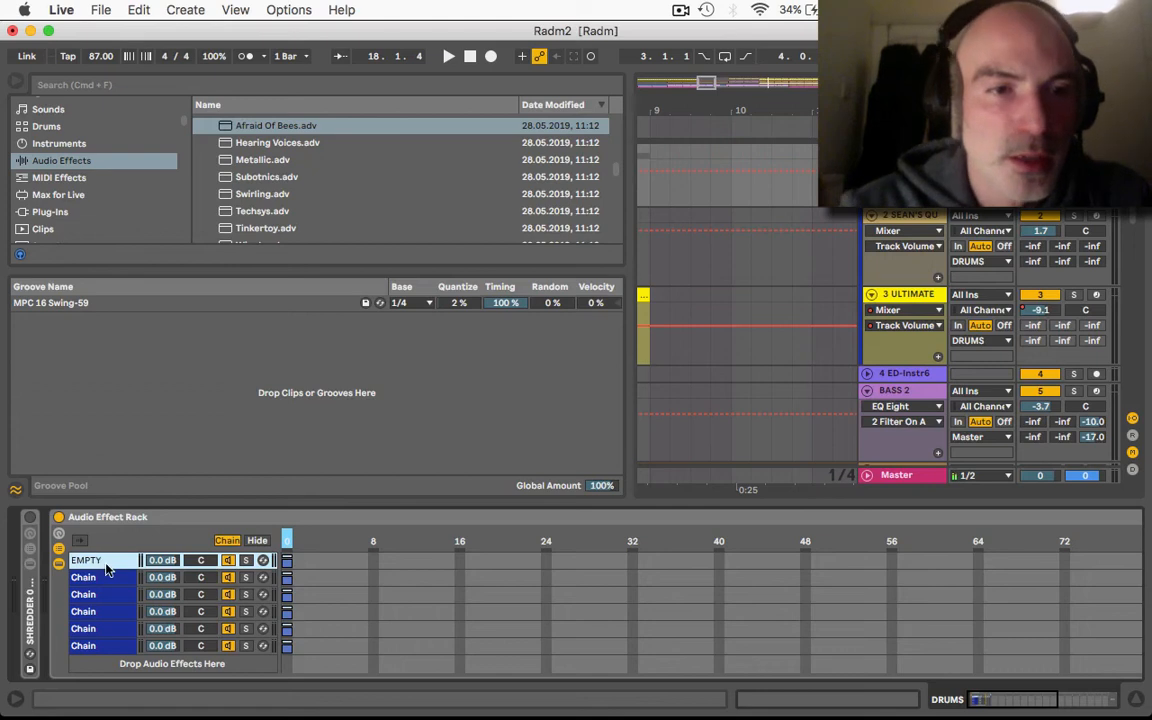
key("Tab")
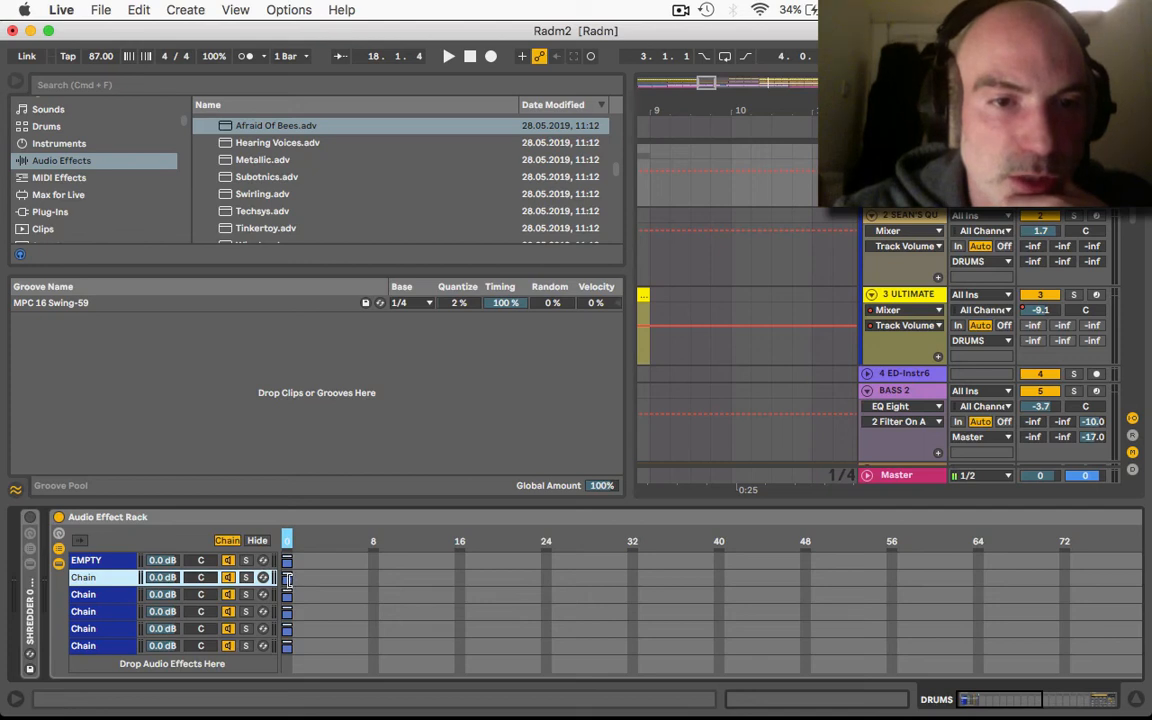
- Stagger the chain select zones of the five effect chains below EMPTY at positions 1 through 5, one position per chain
left_click_drag(288, 578, 319, 612)
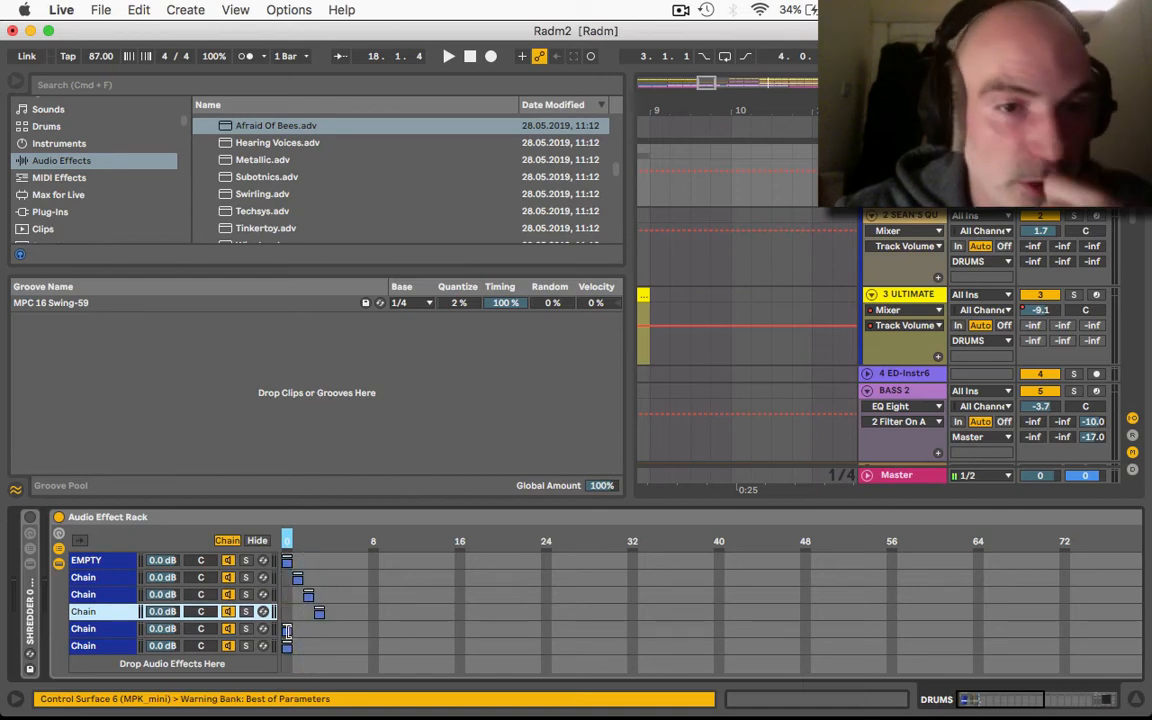
left_click(289, 630)
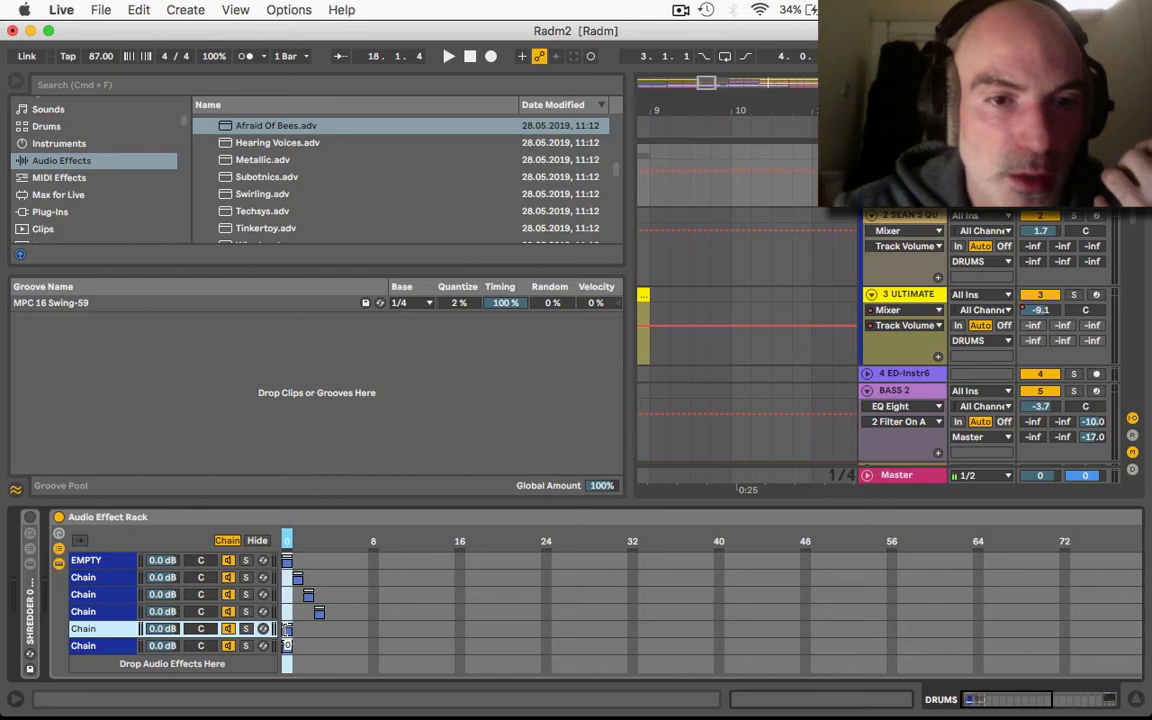
left_click_drag(289, 628, 341, 647)
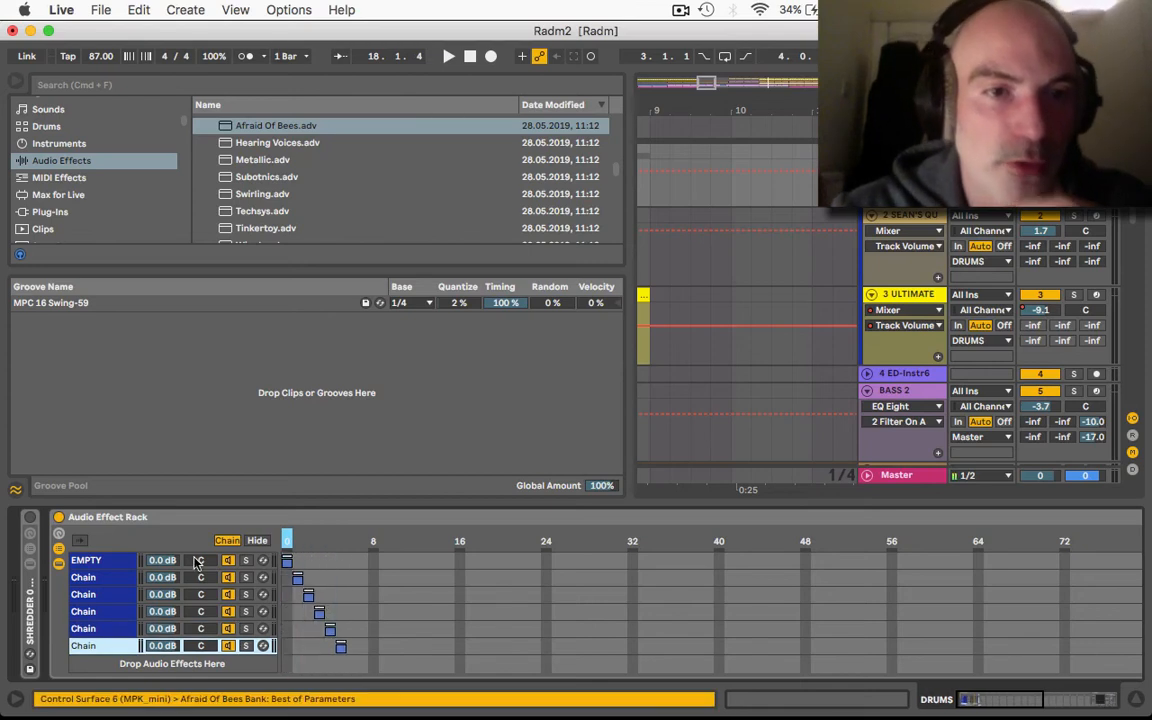
- Show the rack's macro controls and map the chain selector to Macro 1, trying out the macro knob
left_click(83, 541)
right_click(480, 540)
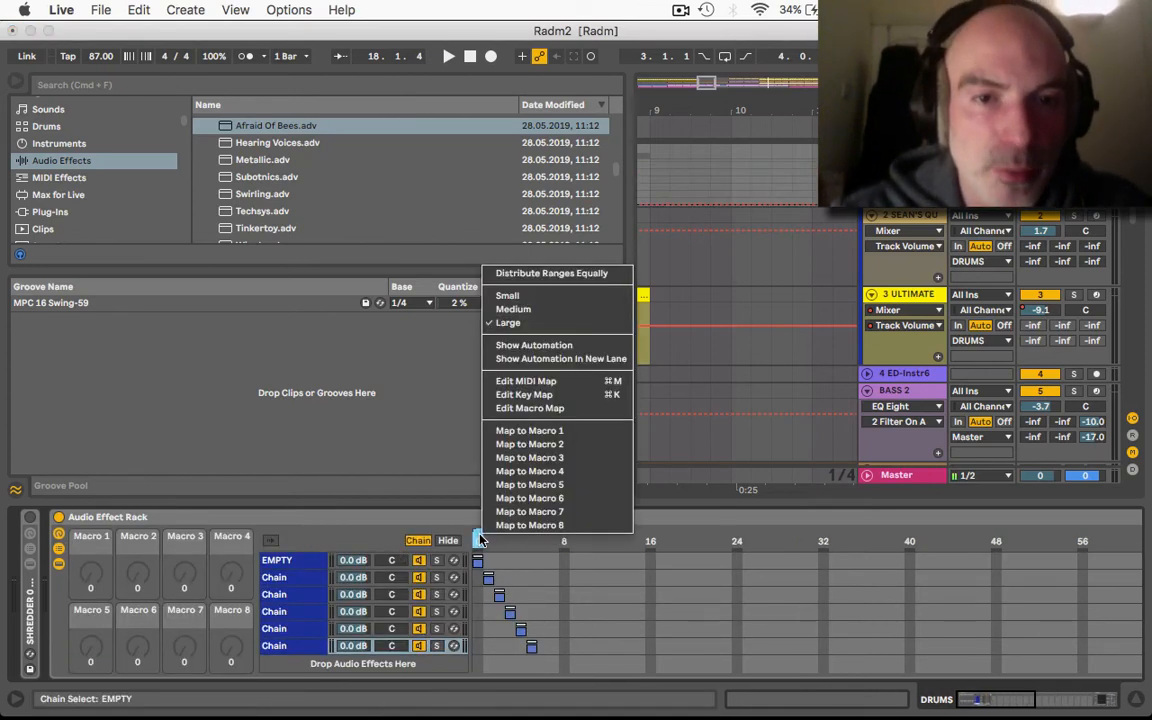
left_click(529, 430)
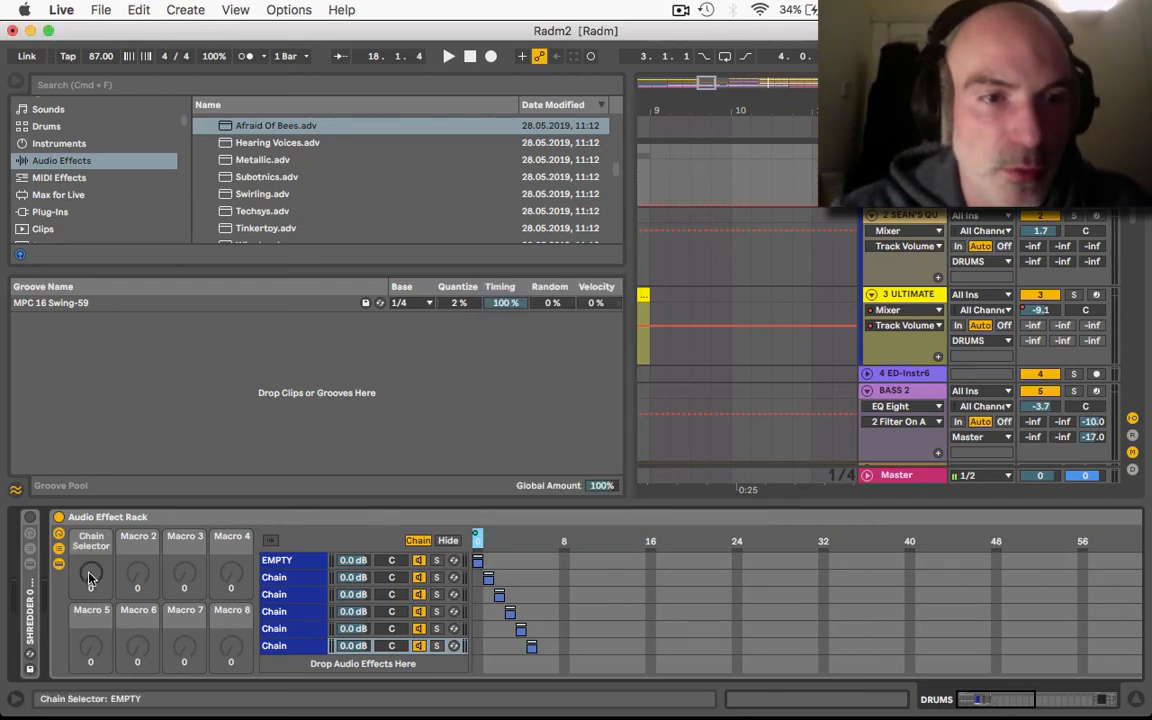
mouse_move(90, 572)
left_mouse_down()
mouse_move(90, 530)
mouse_move(90, 640)
left_mouse_up()
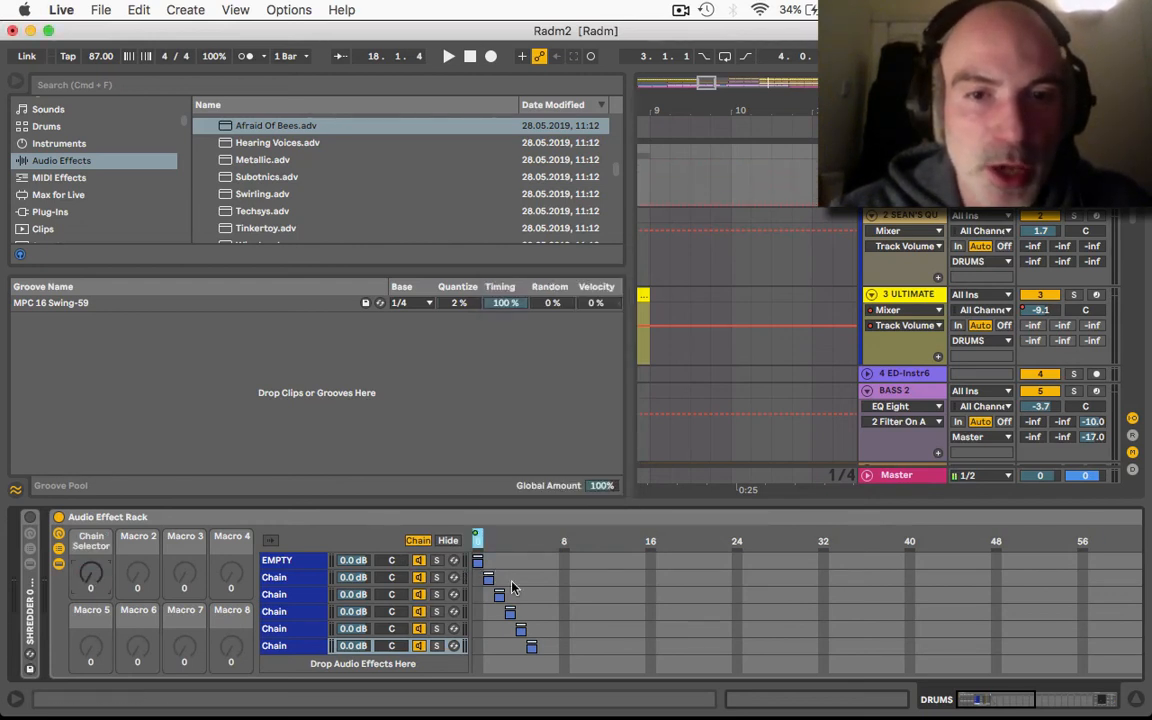
left_click(531, 647)
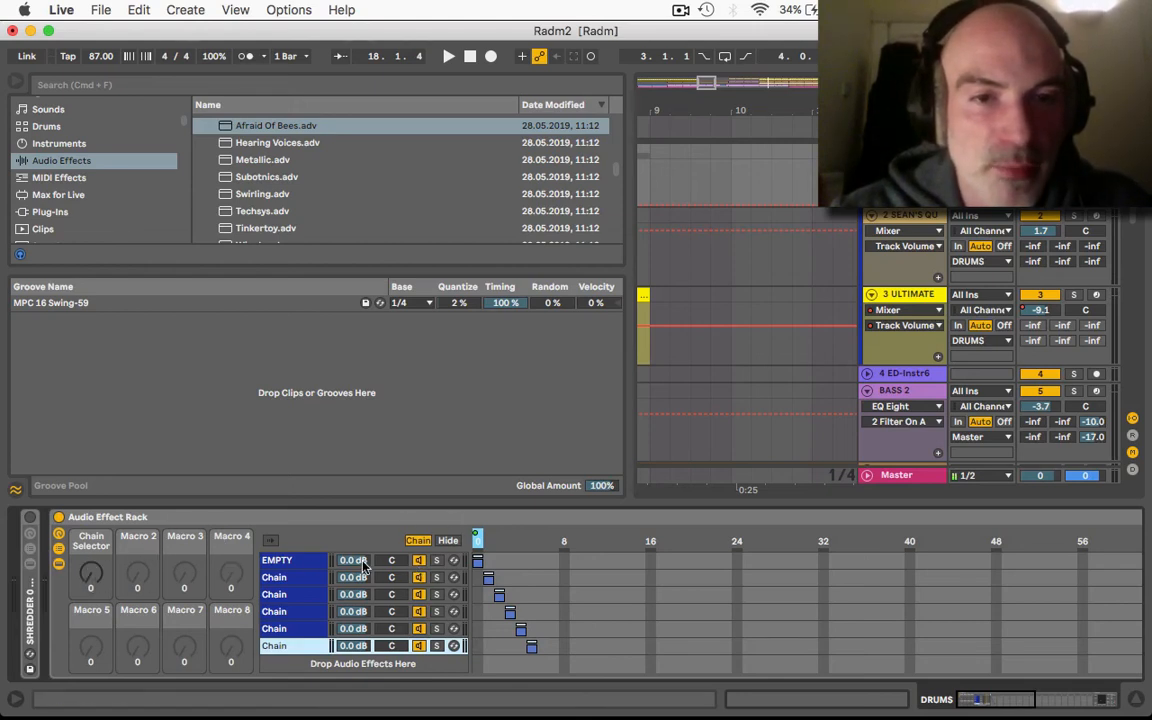
- Unmap the chain selector from its macro and map it to Macro 1 again
right_click(477, 540)
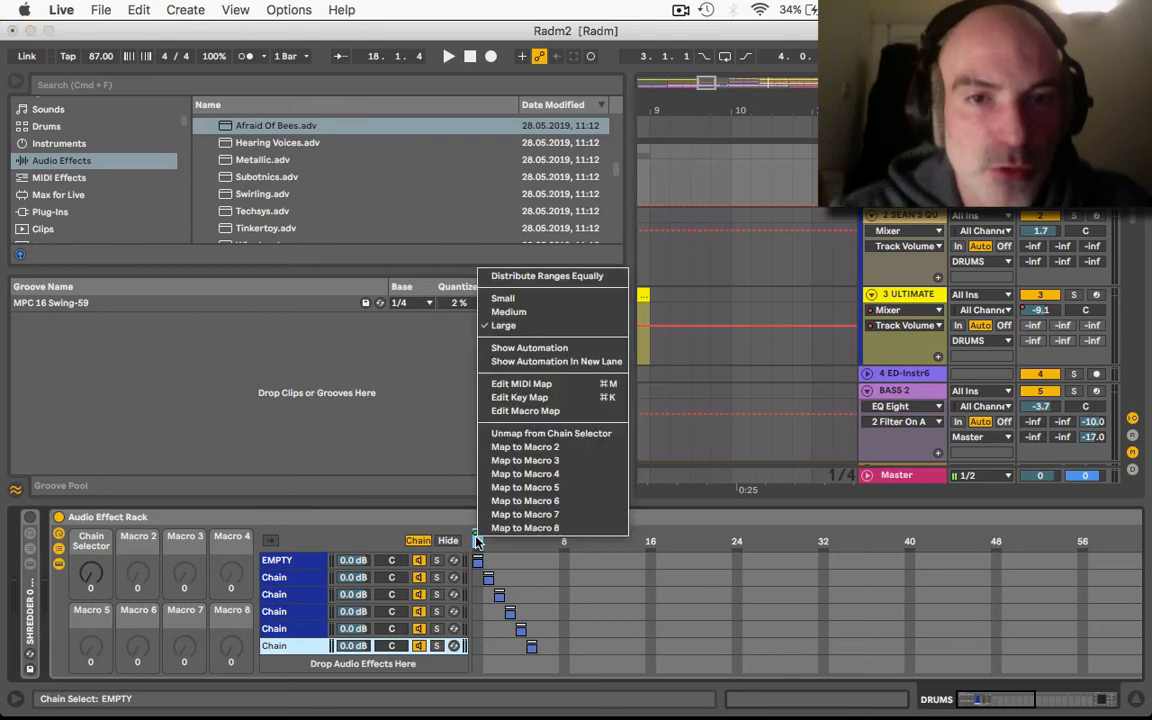
left_click(536, 434)
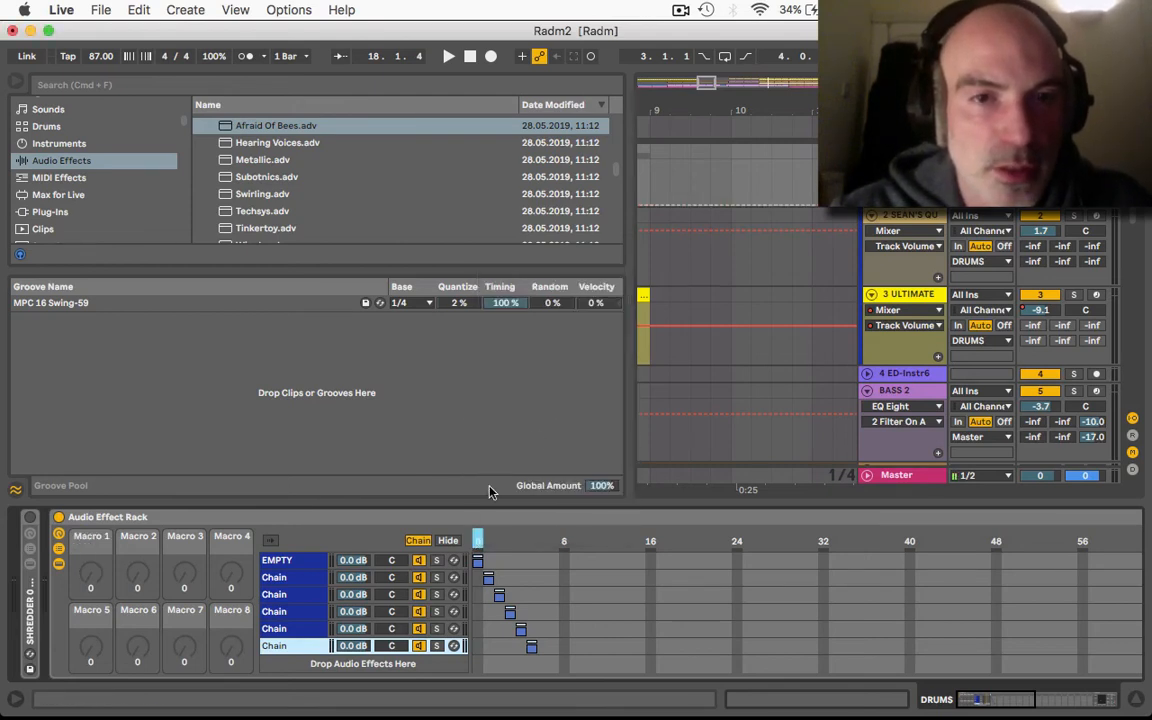
right_click(476, 540)
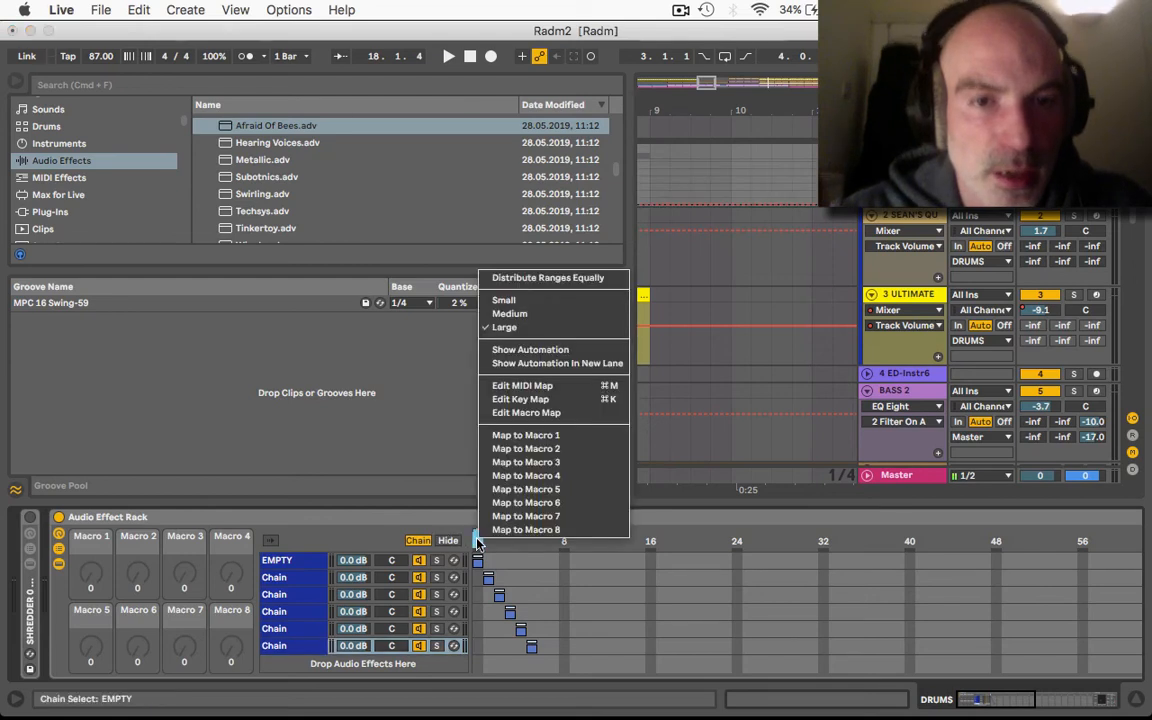
left_click(526, 437)
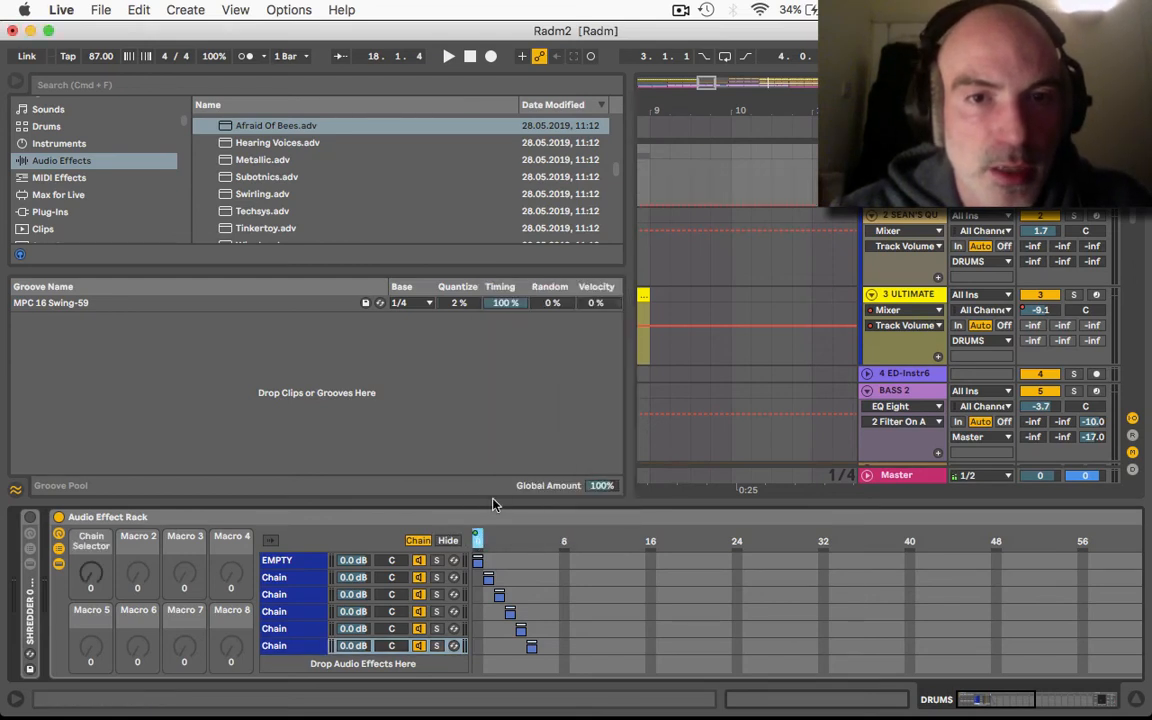
- Set the Chain Selector macro mapping's maximum to 6 and leave macro map mode
right_click(479, 540)
left_click(559, 413)
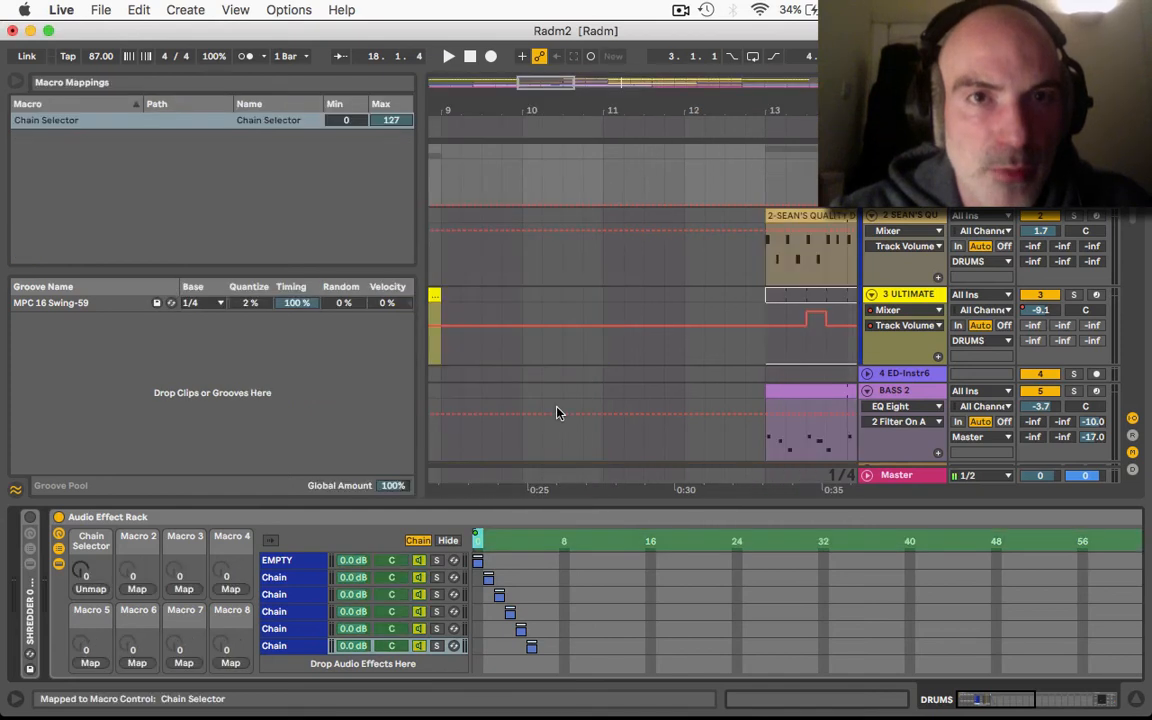
left_click(340, 120)
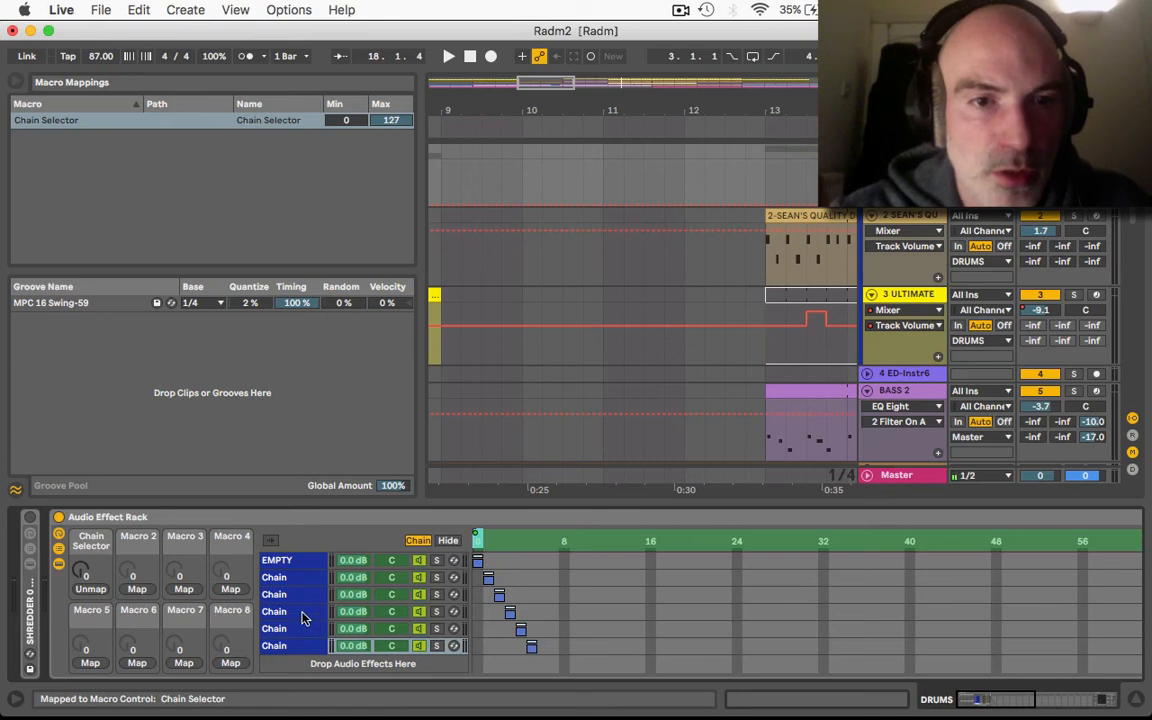
left_click(391, 120)
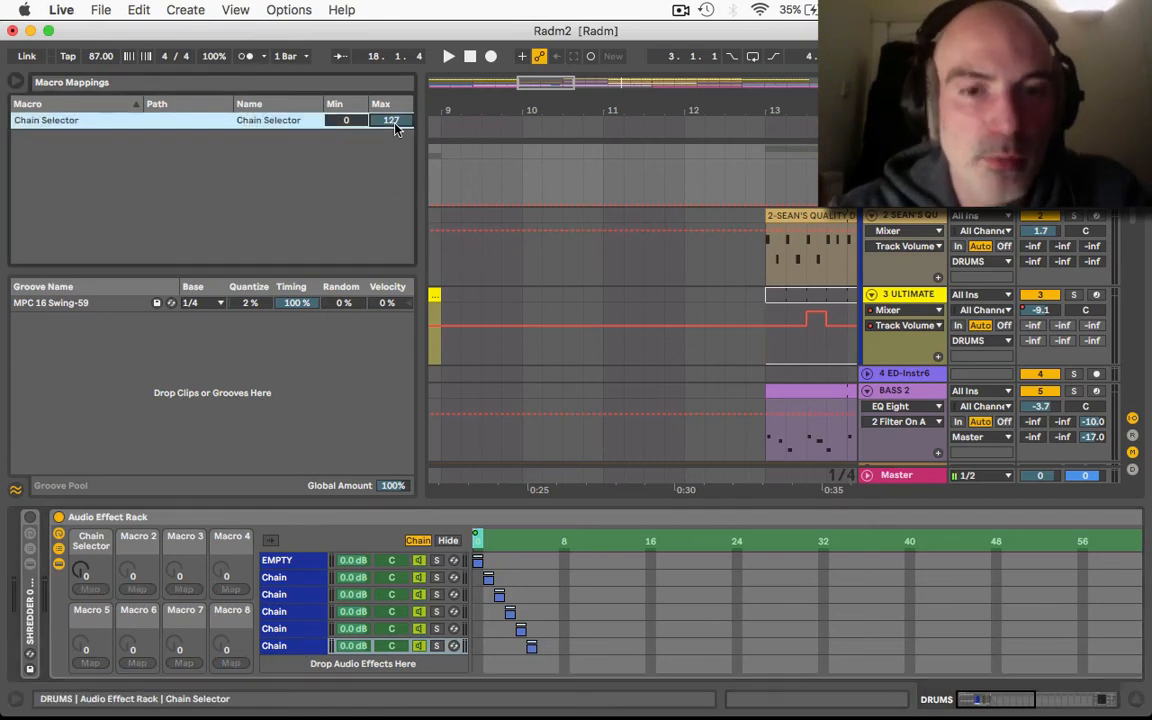
type("6")
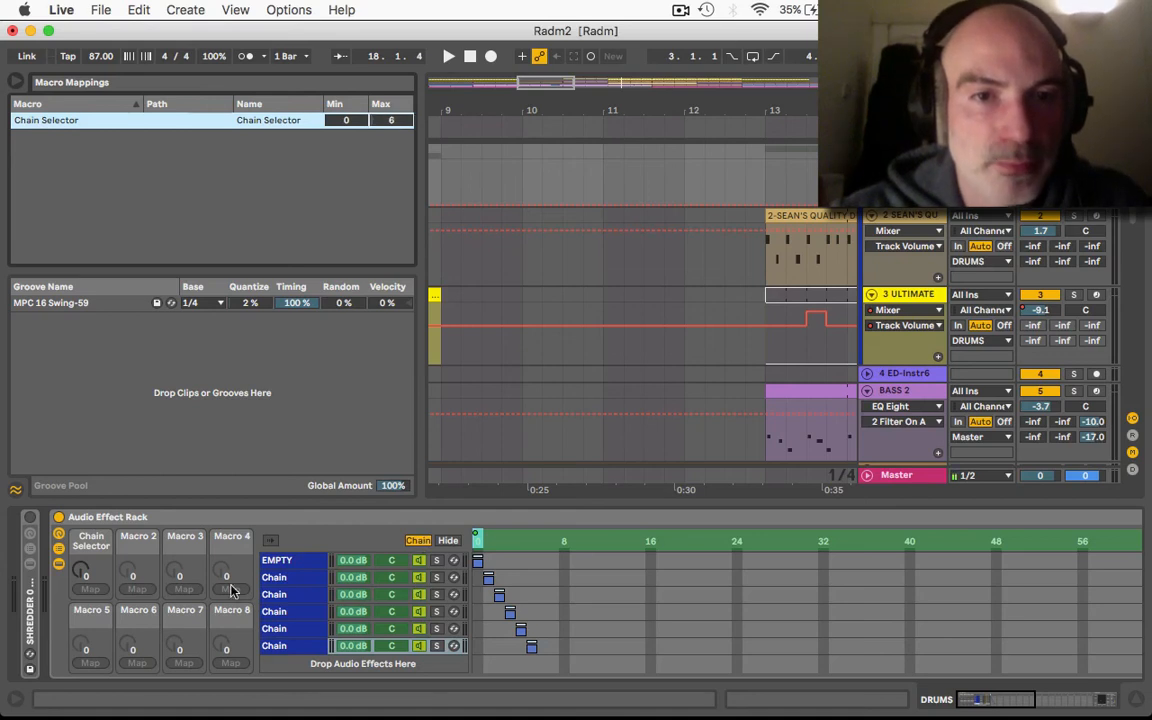
right_click(478, 538)
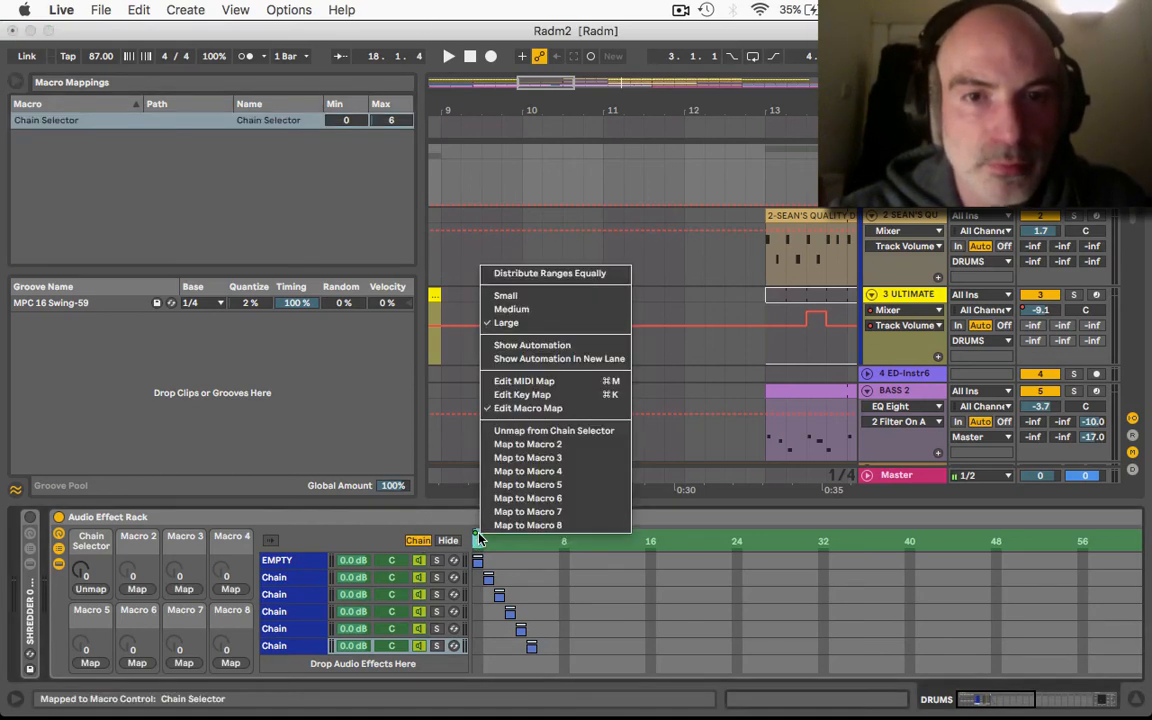
left_click(514, 409)
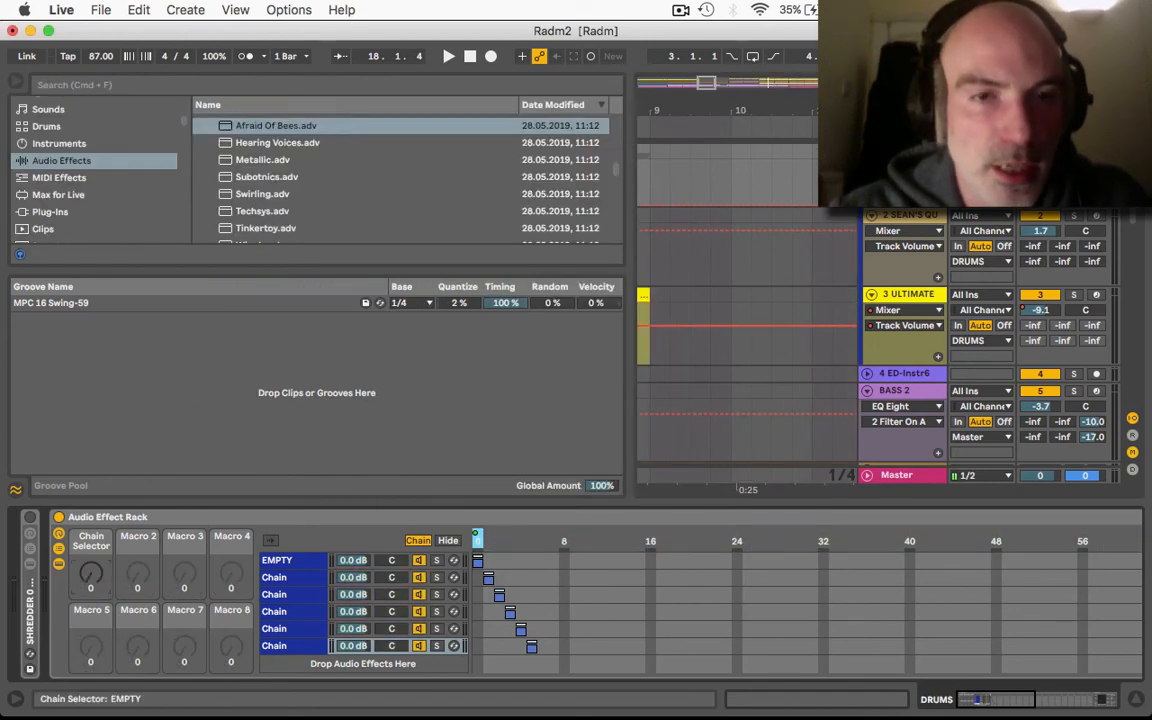
- Hide the browser and play from about bar 13 while sweeping the Chain Selector macro through the effect chains, returning it to 0
mouse_move(88, 582)
left_mouse_down()
mouse_move(88, 572)
mouse_move(88, 584)
left_mouse_up()
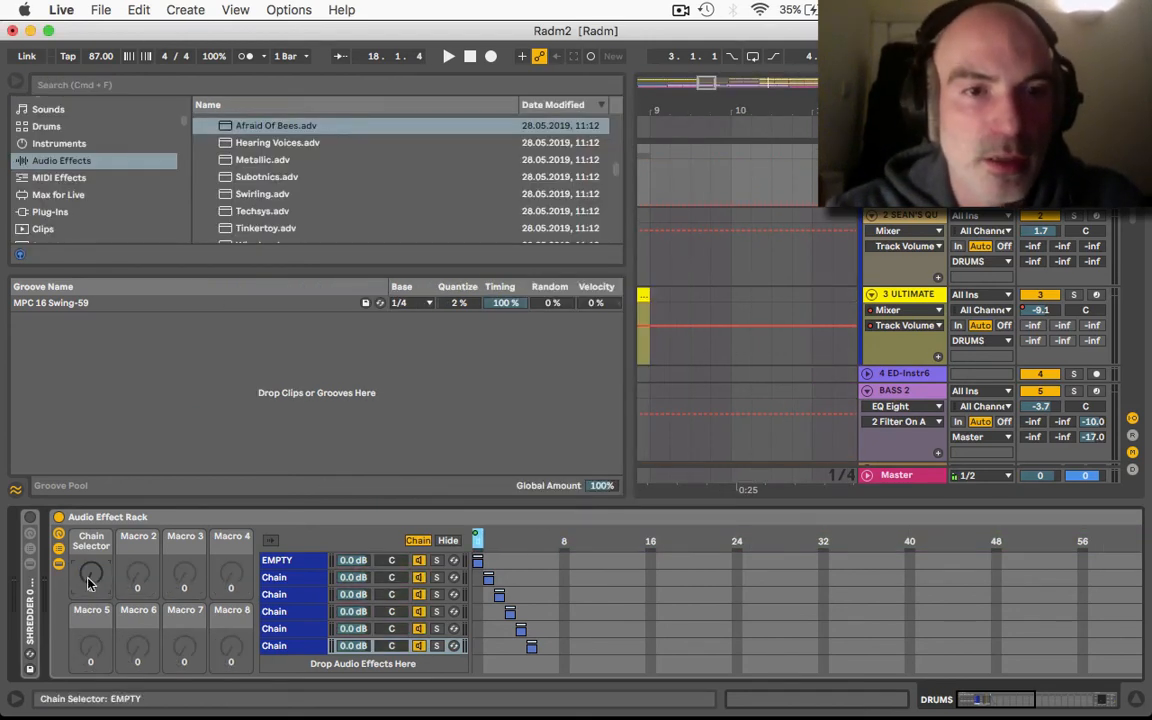
key("space")
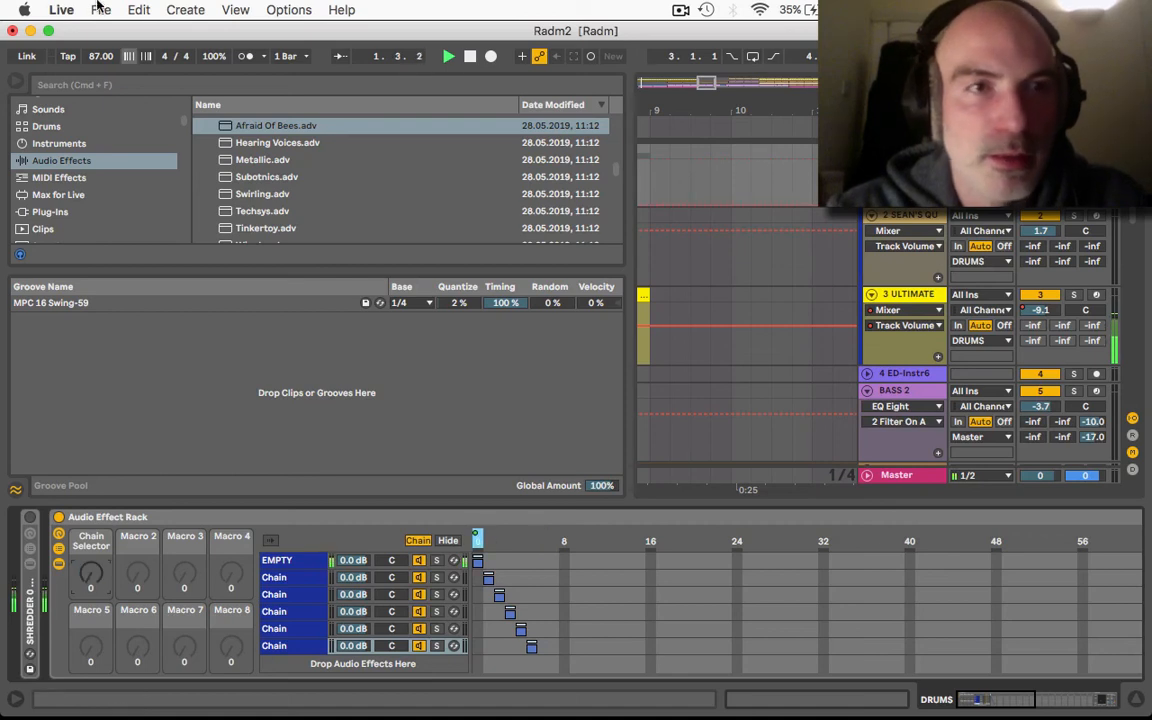
left_click(17, 82)
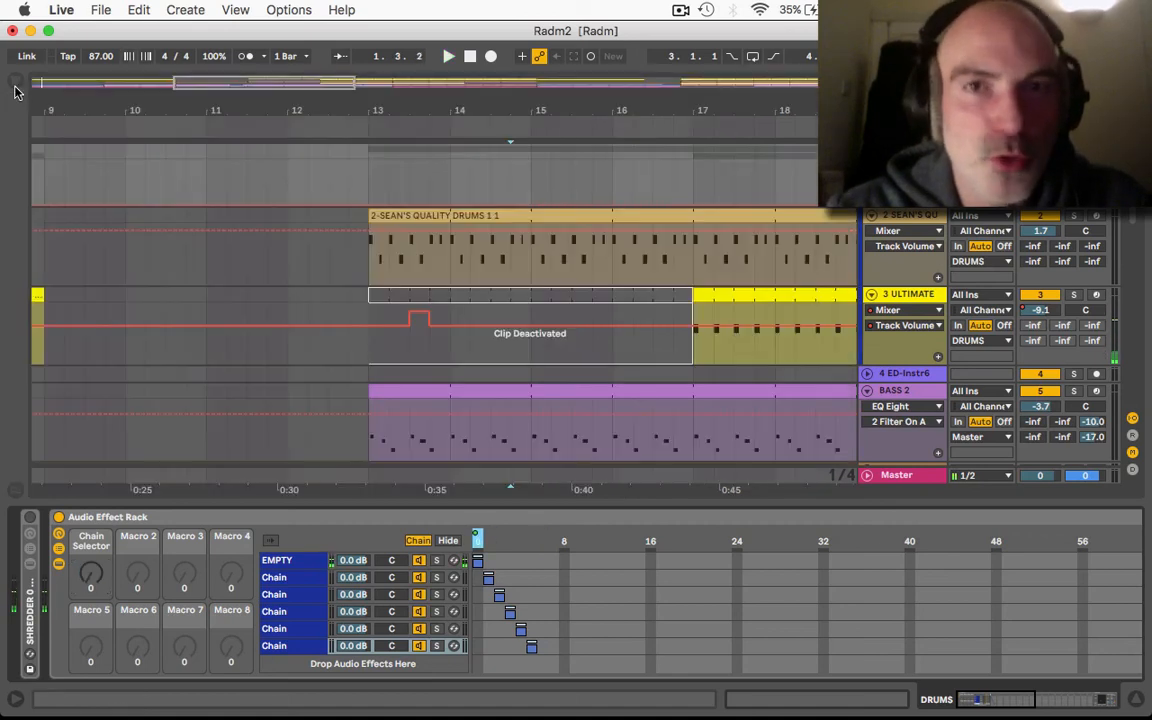
left_click(363, 126)
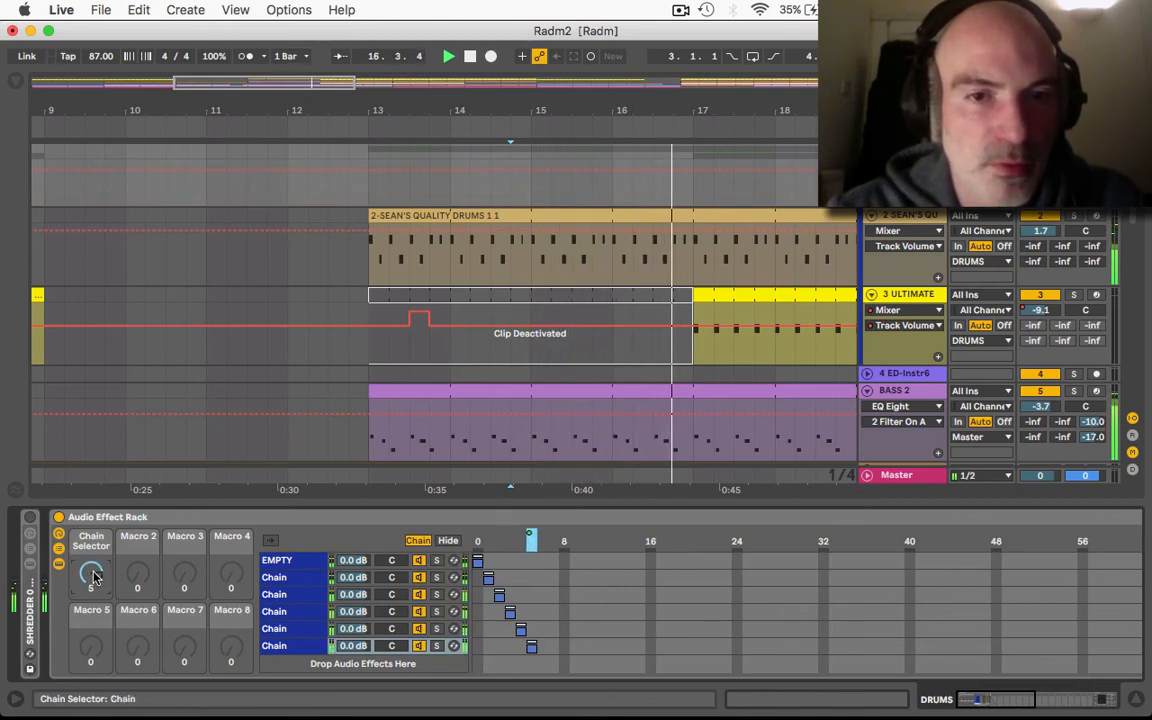
mouse_move(88, 578)
left_mouse_down()
mouse_move(88, 590)
mouse_move(88, 580)
left_mouse_up()
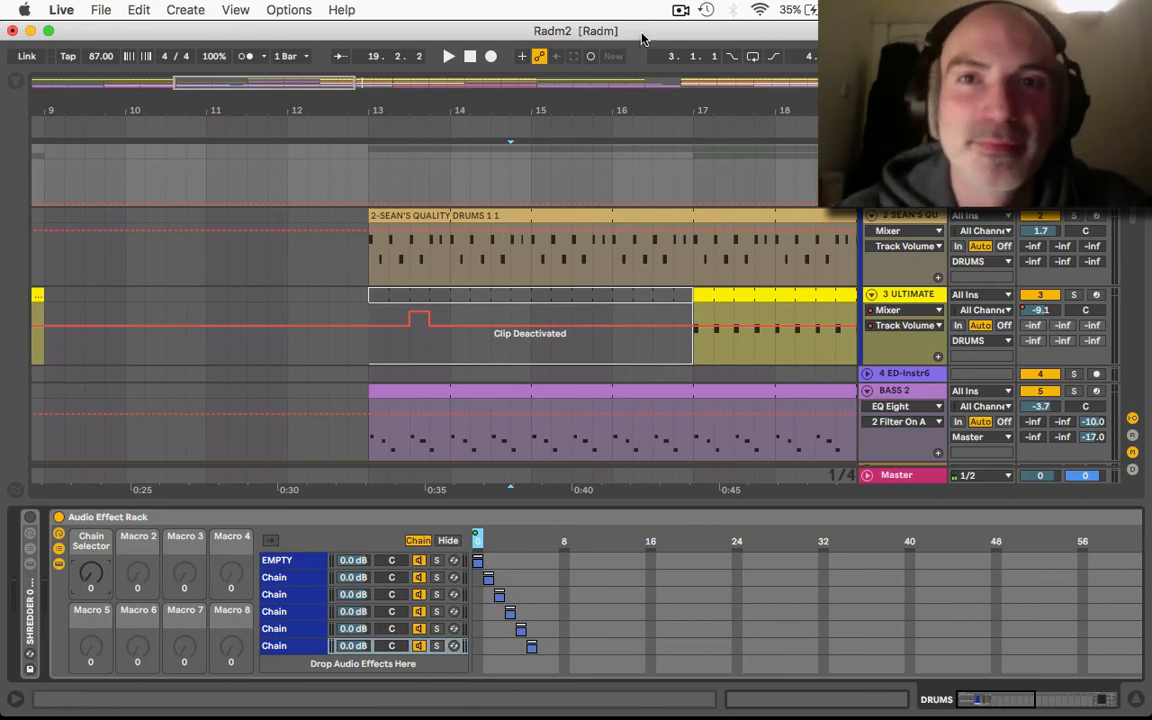
left_click(679, 12)
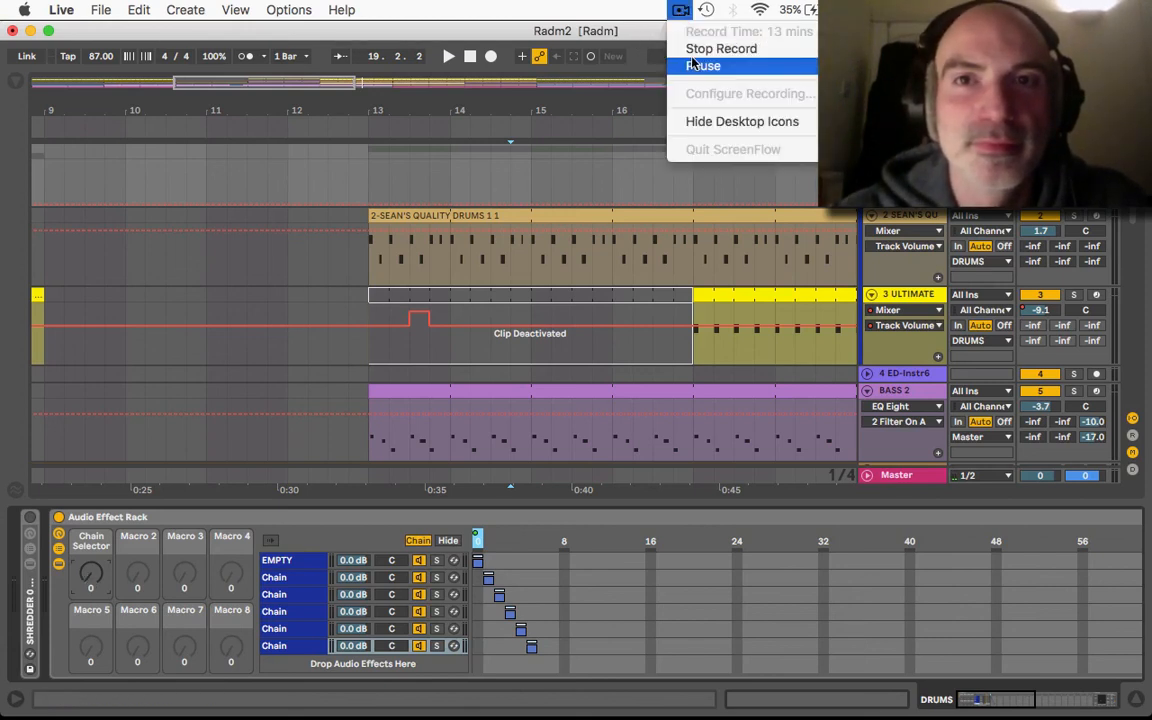